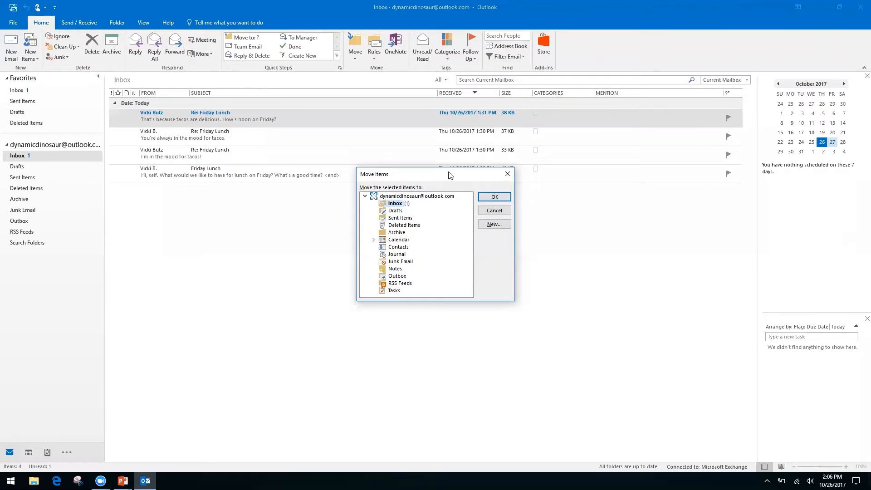
Step: Browse the Move Items folders, close the dialog without moving anything, and return to the Keyboard Shortcuts slide
key(Down)
key(Down)
key(Down)
key(Down)
key(Up)
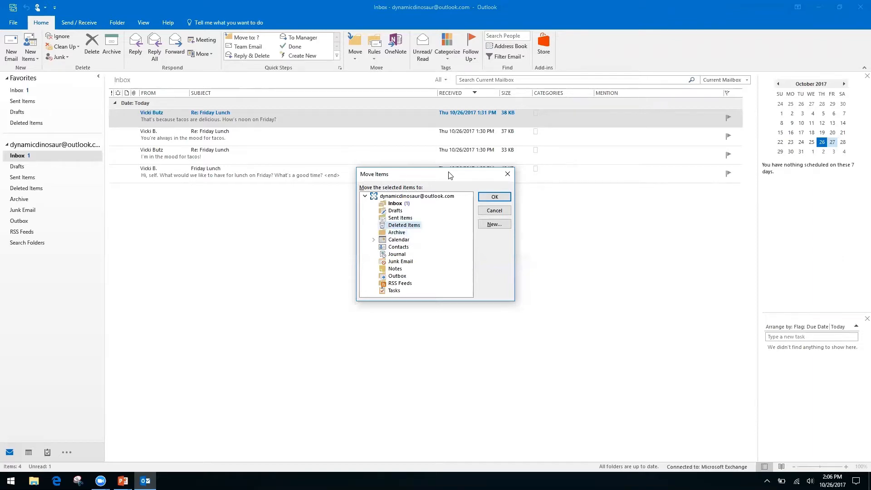
key(Up)
key(Up)
key(Up)
click(506, 176)
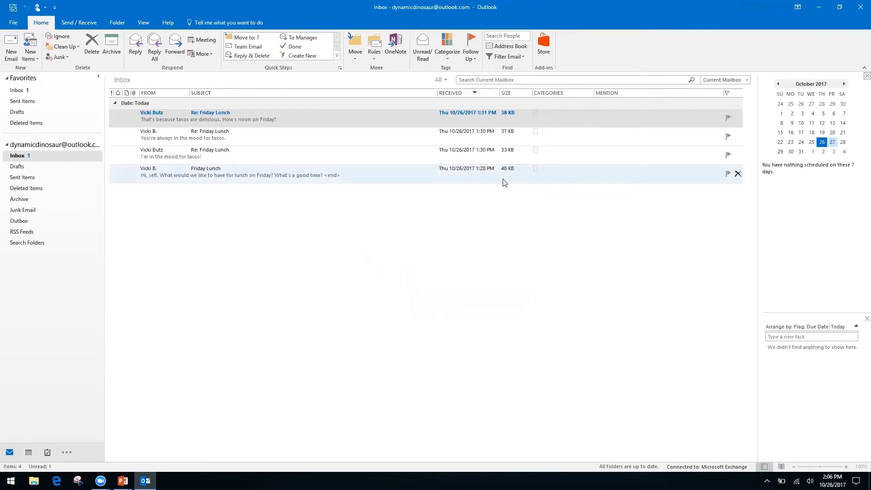
key(alt+Tab)
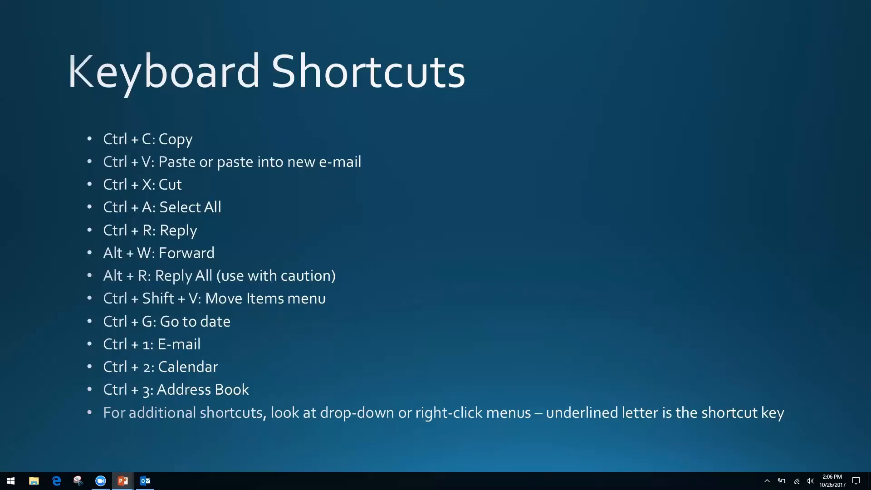
Step: Go from the Keyboard Shortcuts slide back to the Outlook inbox with the Friday Lunch messages
key(alt+Tab)
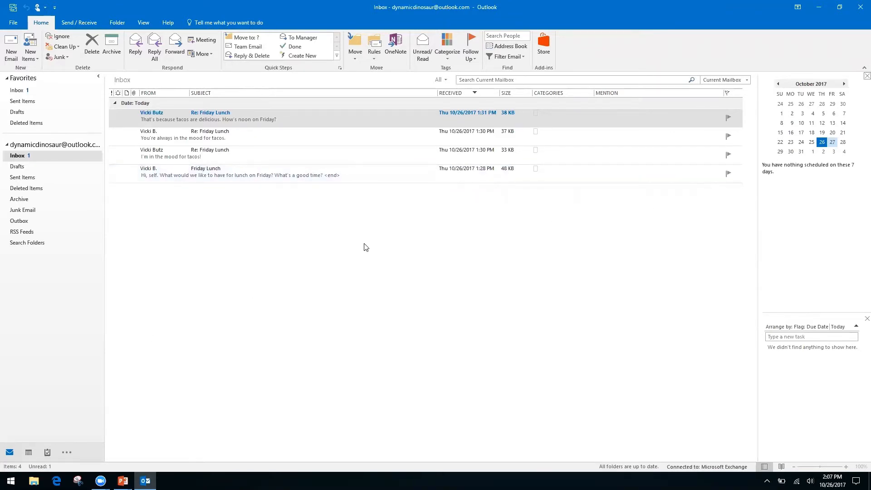
Step: Open the calendar with Ctrl+2, widen it to full width, and jump to 11/2/17
key(ctrl+2)
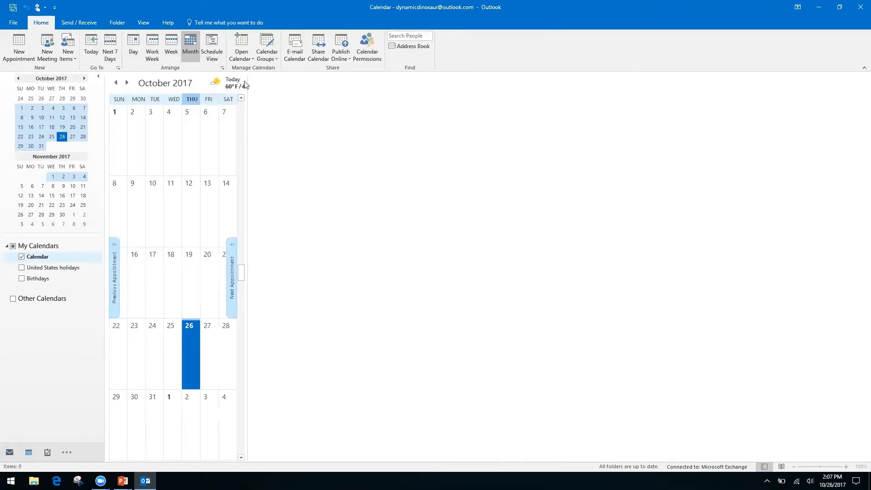
drag(245, 85, 755, 157)
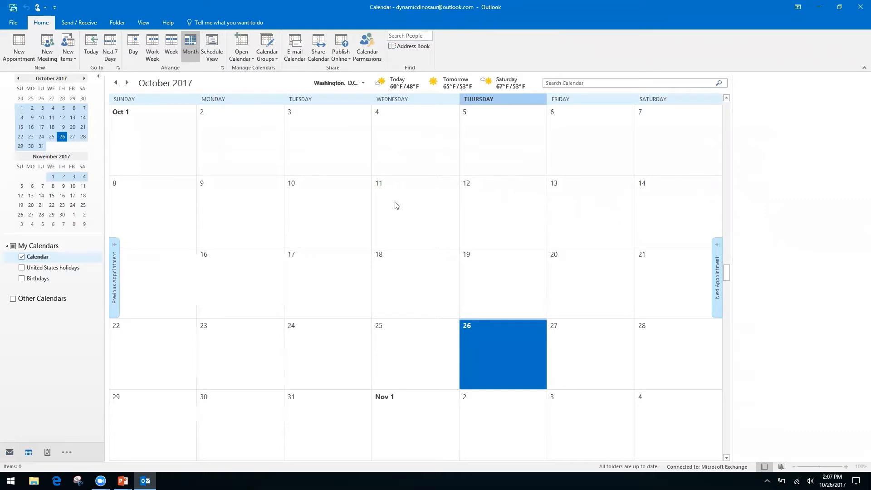
key(ctrl+g)
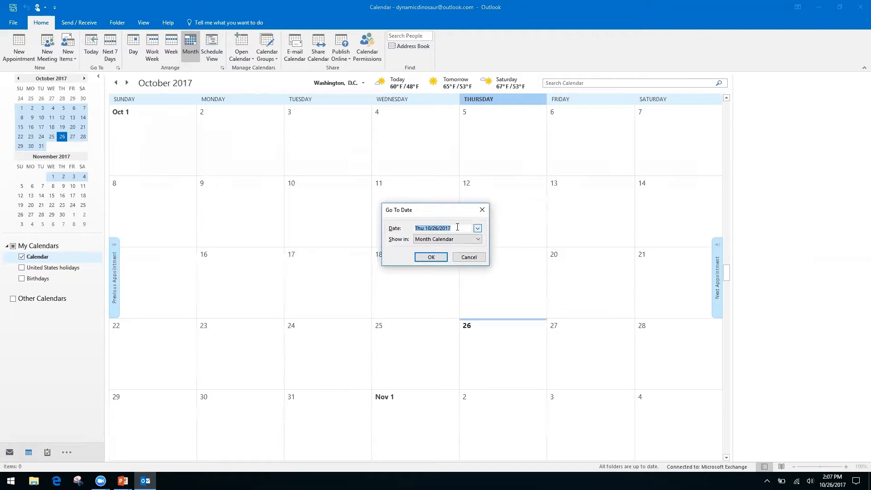
text(11/2/17)
key(Return)
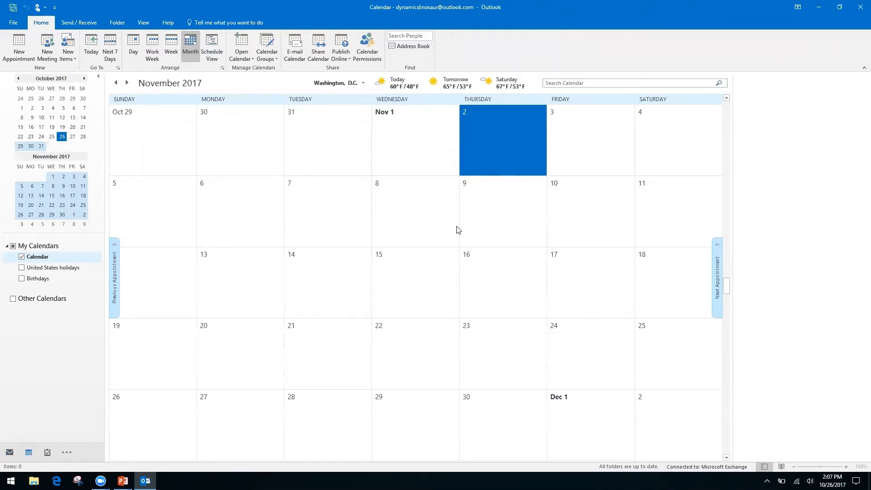
Step: Page the calendar forward to March 2018 and back to November 2017
click(85, 79)
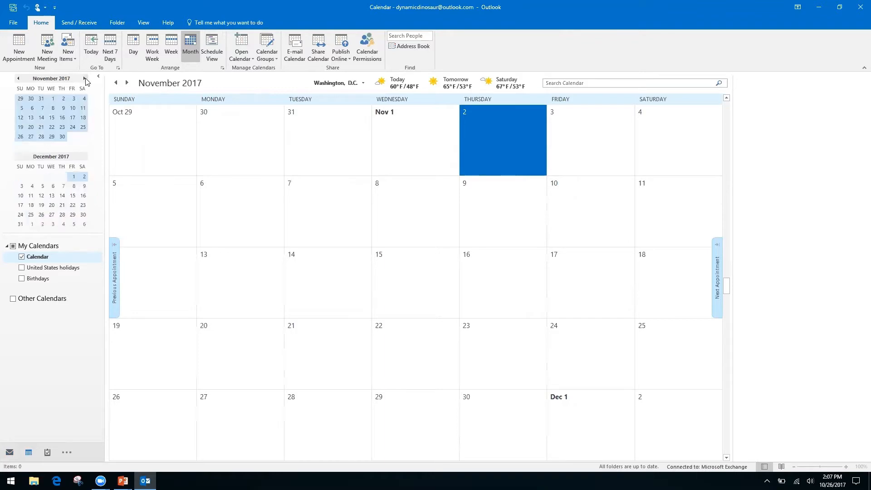
click(85, 79)
click(85, 79)
click(85, 79)
click(85, 79)
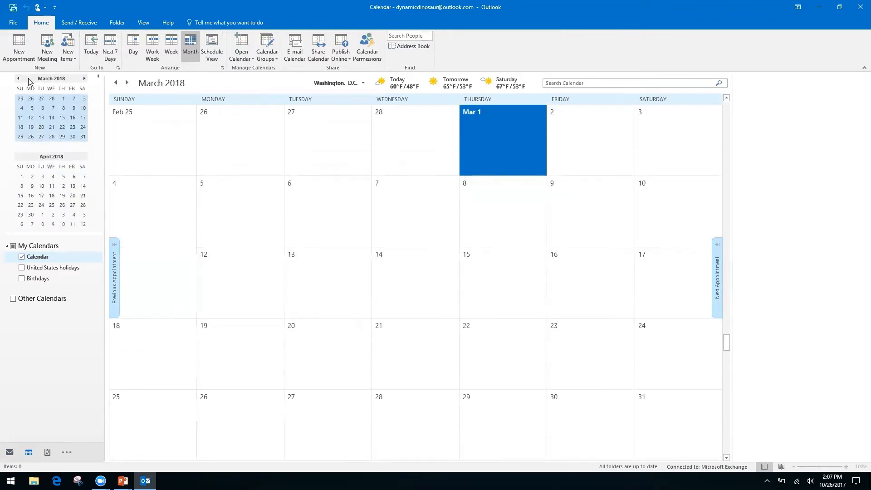
click(18, 79)
click(18, 79)
click(18, 79)
click(18, 78)
click(19, 78)
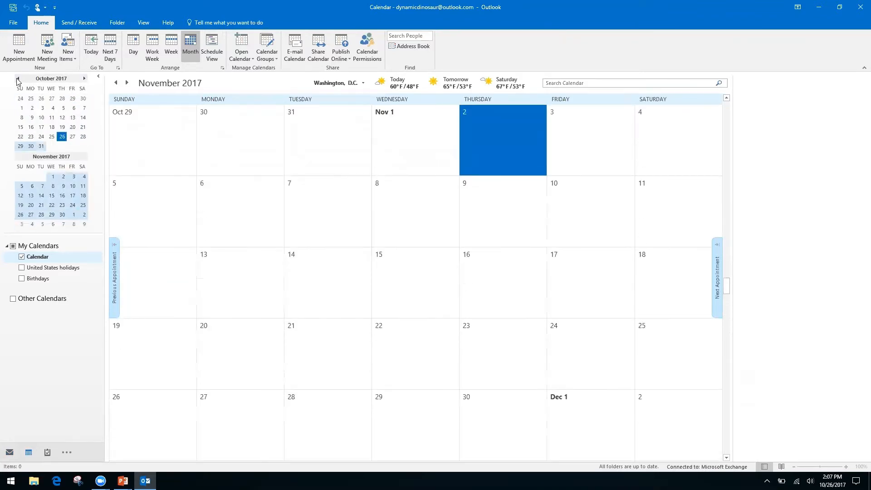
click(18, 78)
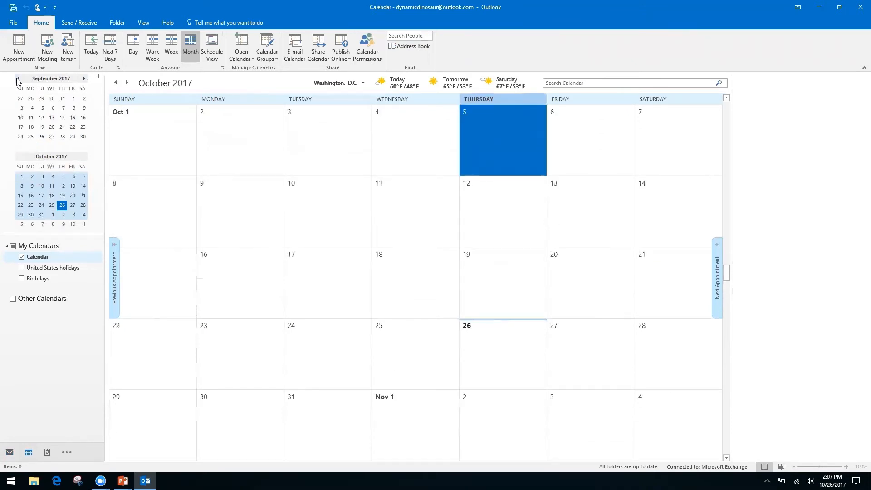
key(alt+Tab)
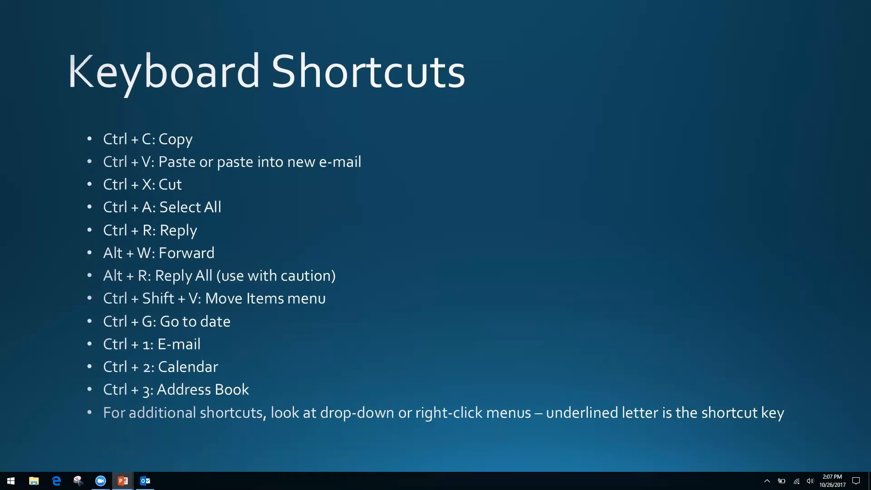
key(alt+Tab)
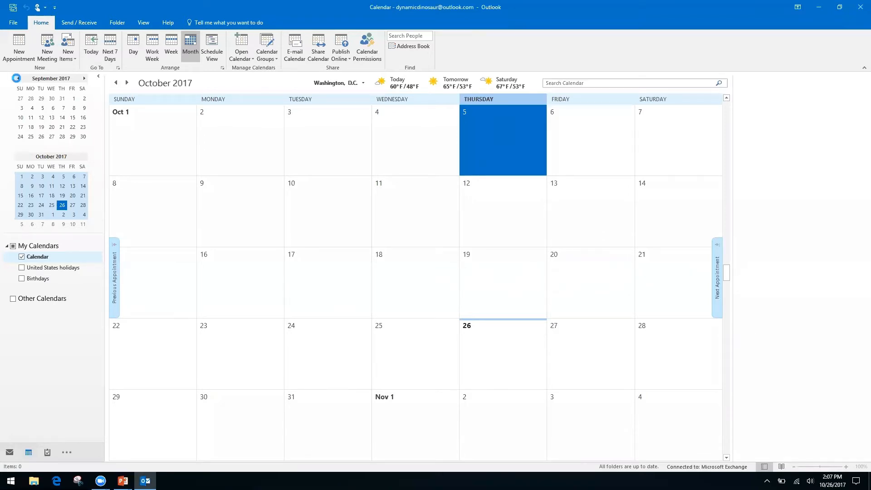
key(ctrl+1)
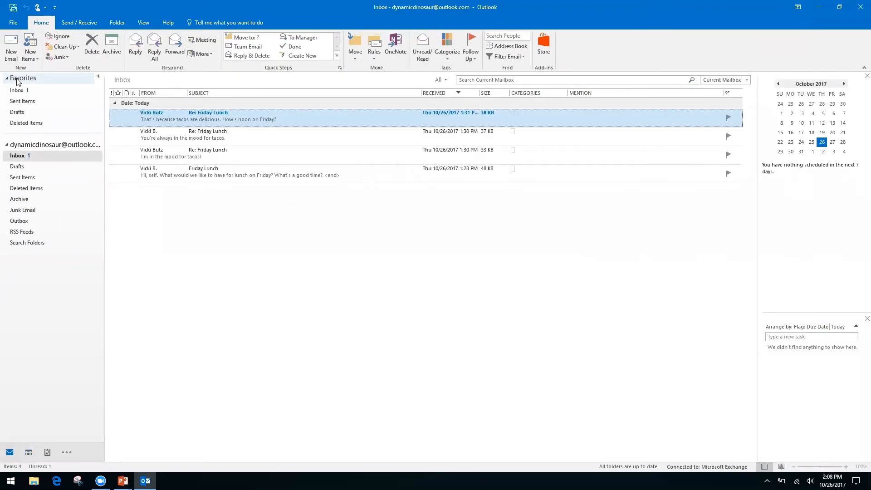
key(ctrl+2)
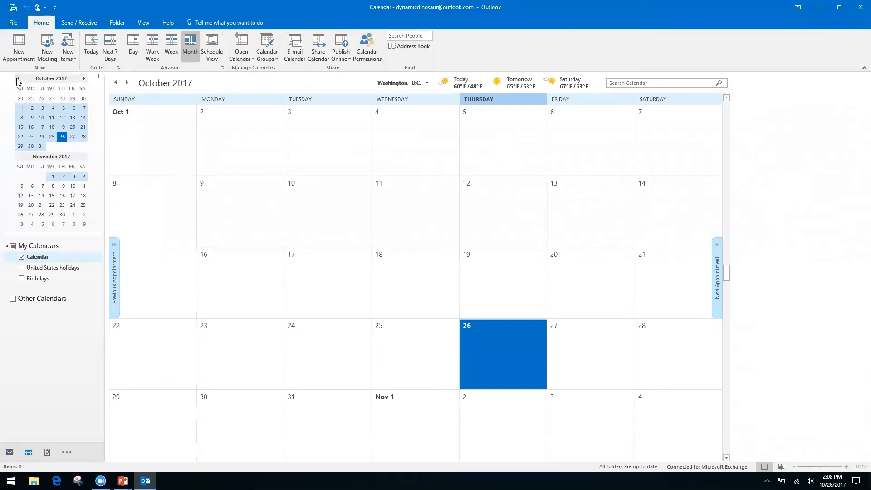
key(ctrl+3)
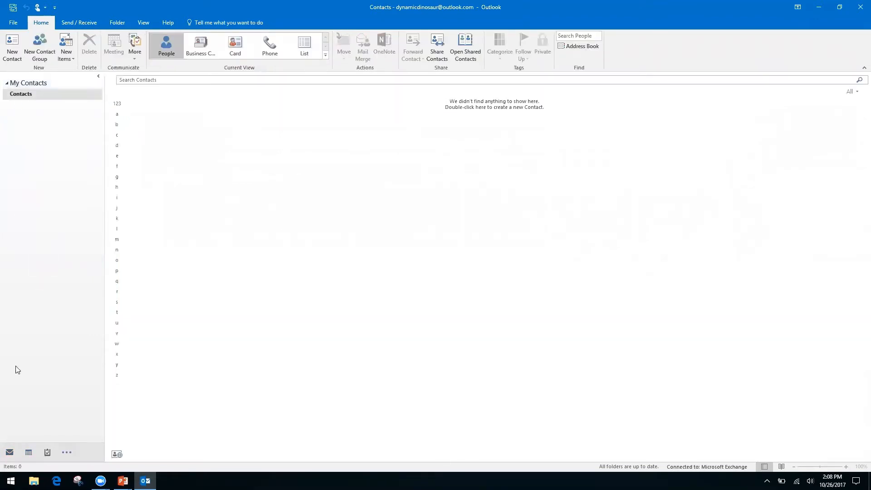
mouse_move(49, 452)
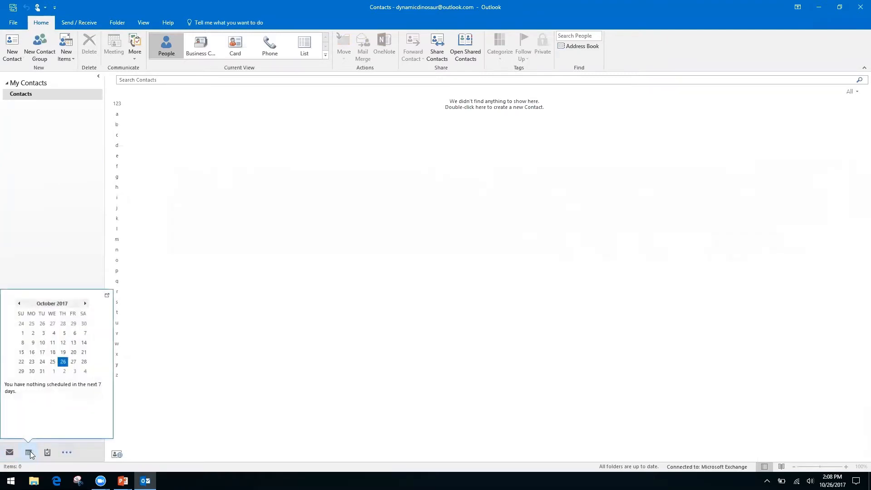
click(67, 453)
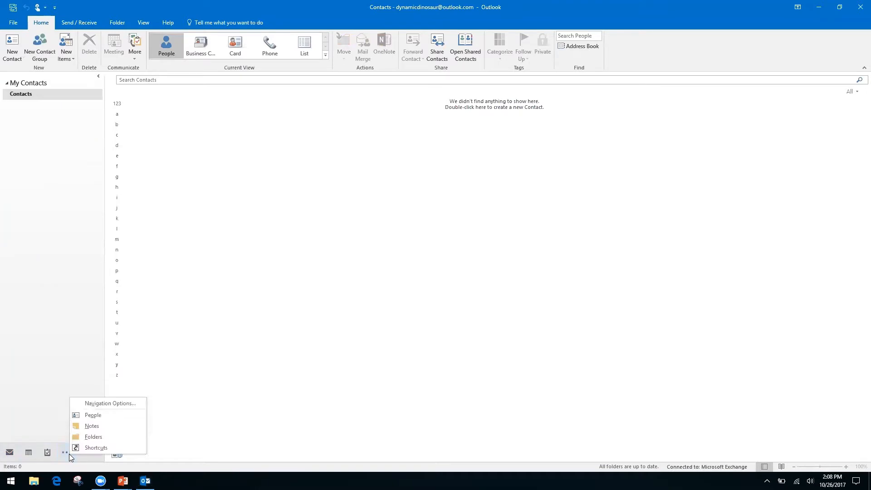
click(35, 381)
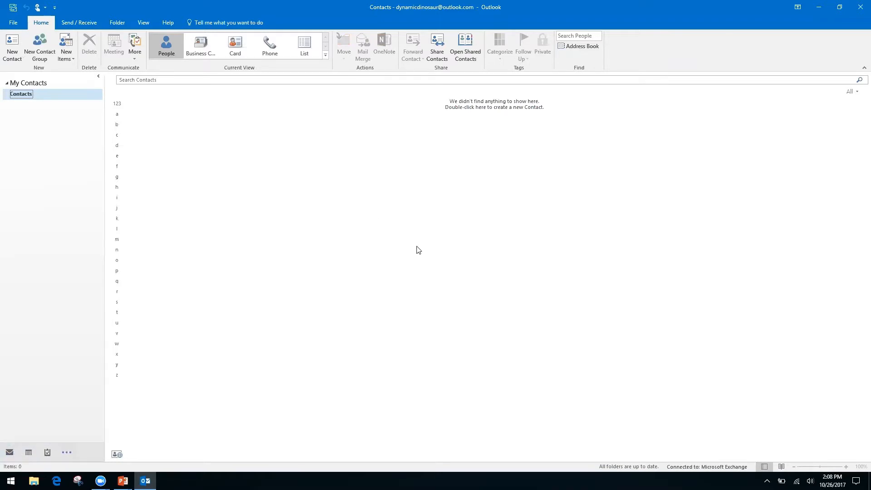
key(ctrl+1)
key(ctrl+2)
key(ctrl+3)
key(ctrl+5)
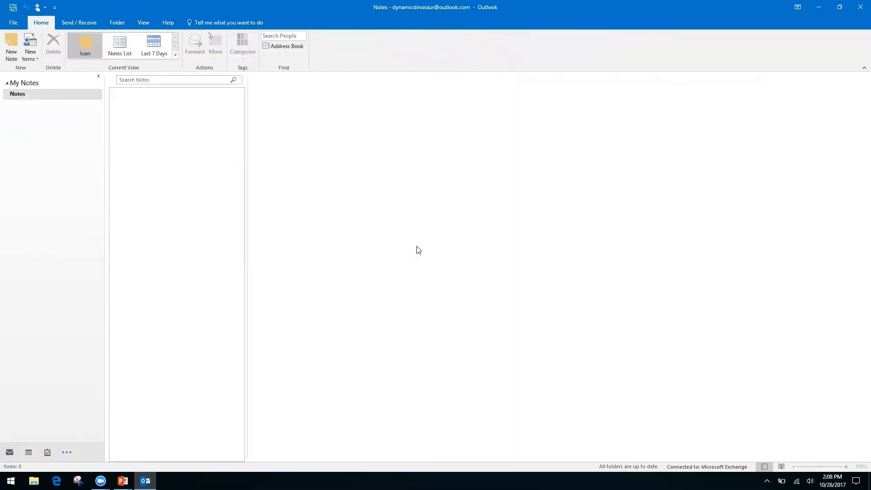
key(ctrl+1)
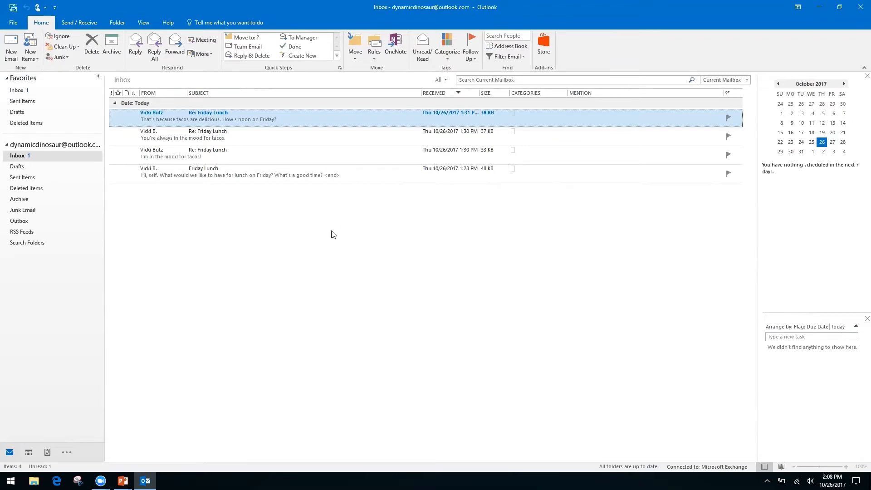
key(alt+Tab)
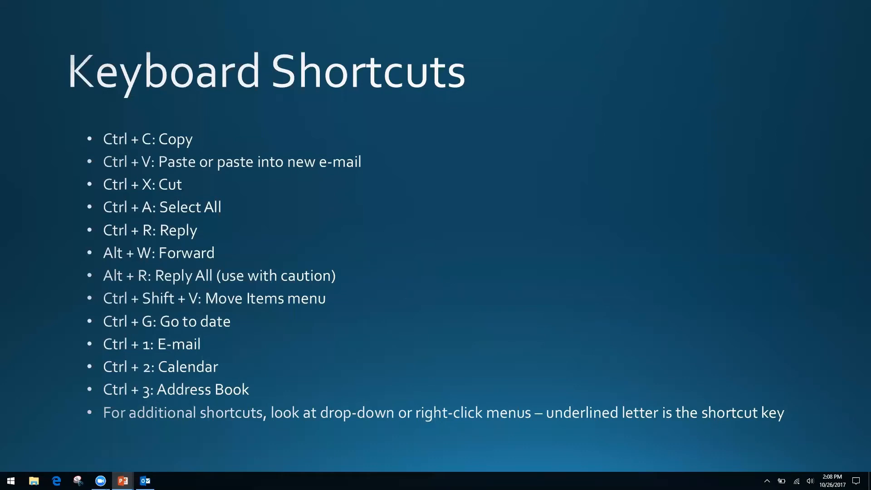
key(alt+Tab)
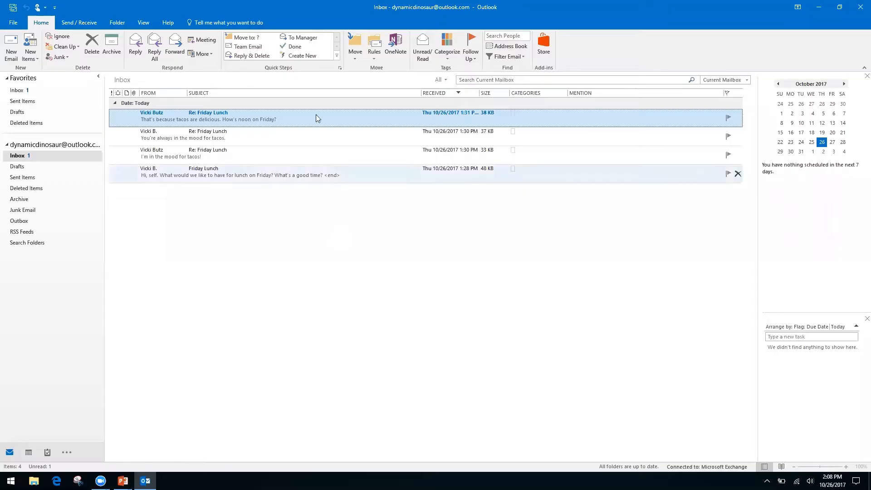
Step: Preview the reply and message-list context menus, then advance the slideshow to Productivity & Calendars
right_click(317, 121)
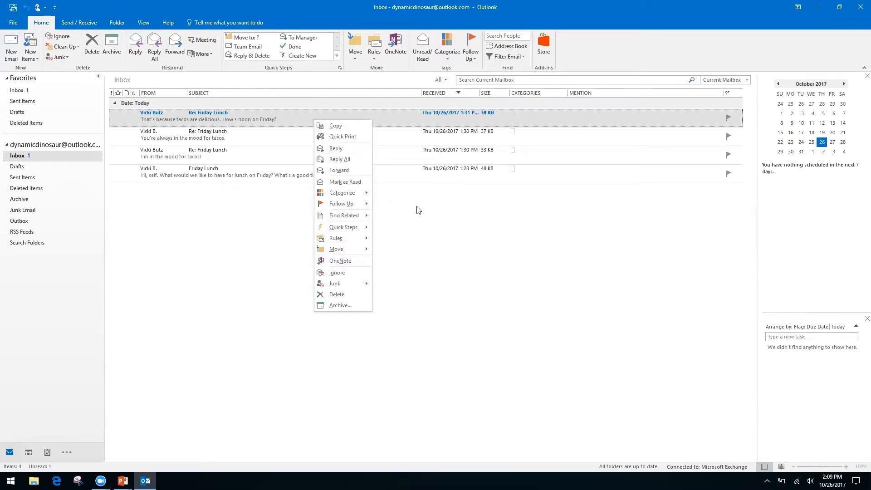
right_click(414, 222)
click(333, 199)
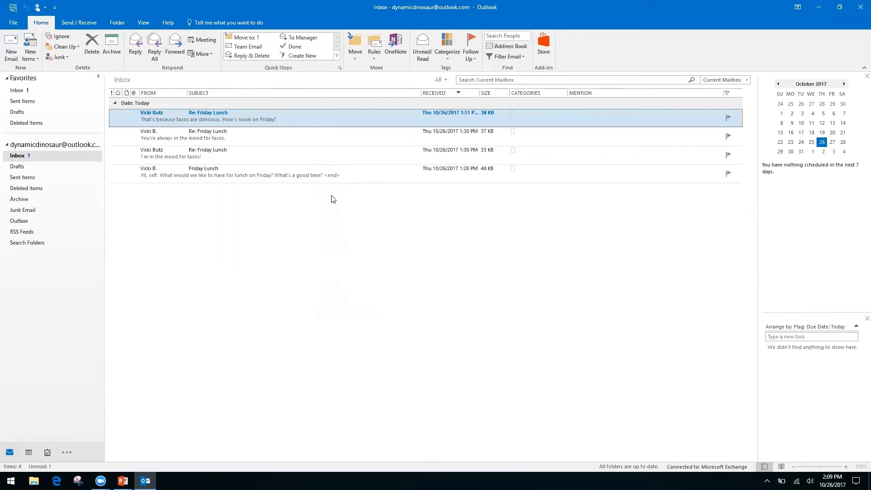
right_click(310, 111)
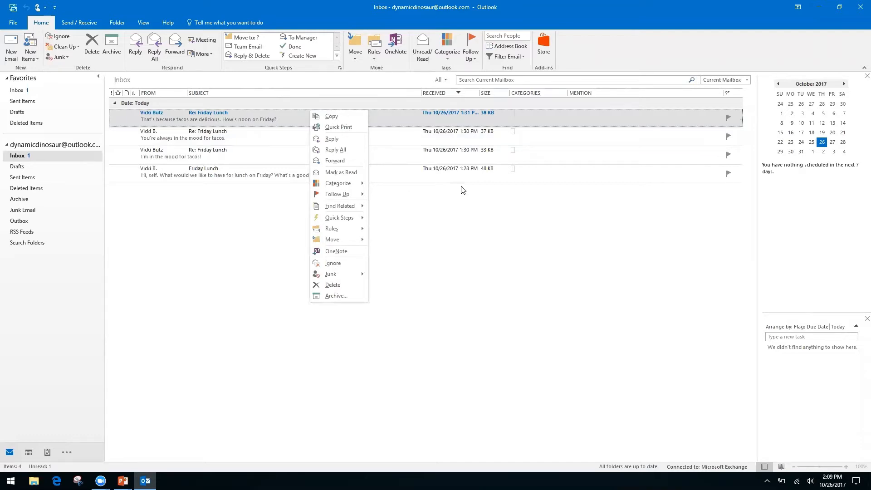
click(445, 241)
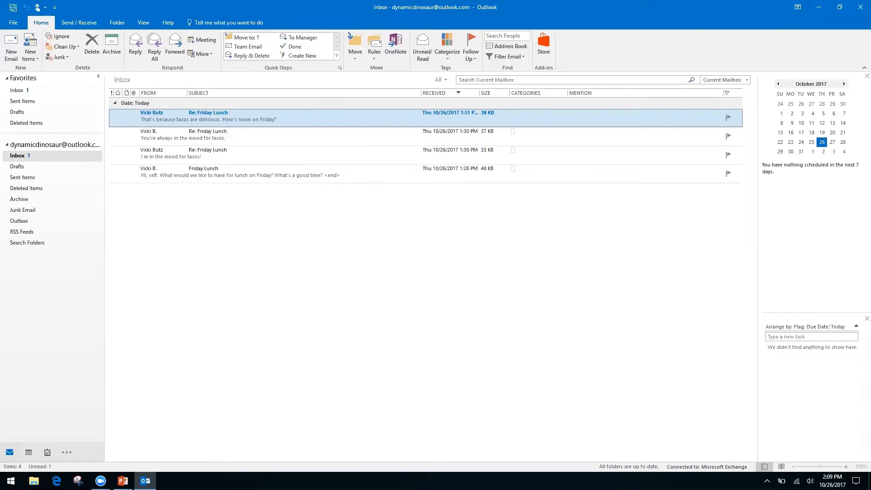
key(alt+Tab)
key(Right)
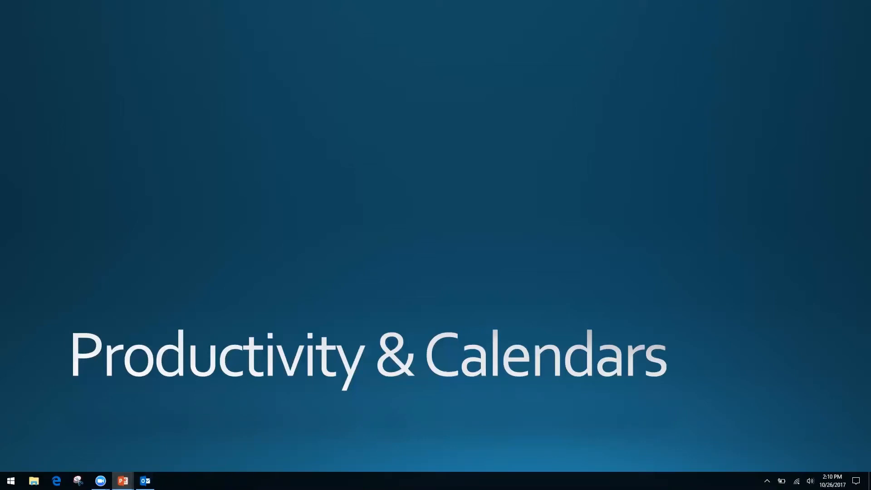
Step: Switch from the slideshow back to the Outlook inbox window
key(alt+Tab)
key(alt+Tab)
key(alt+shift+Tab)
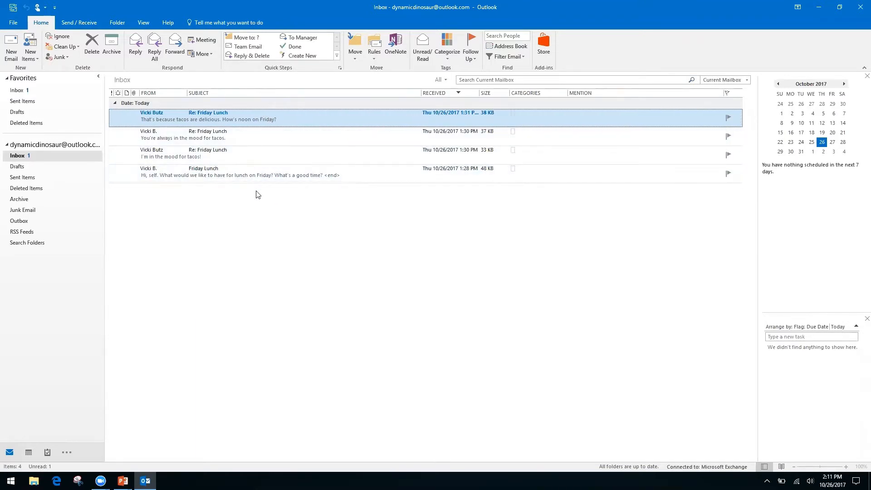
Step: Turn on Show as Conversations from the View tab
click(142, 22)
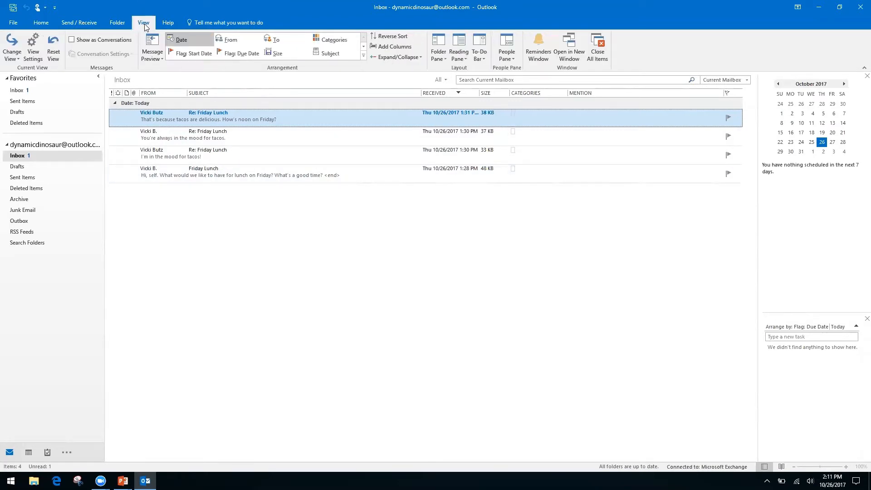
click(71, 40)
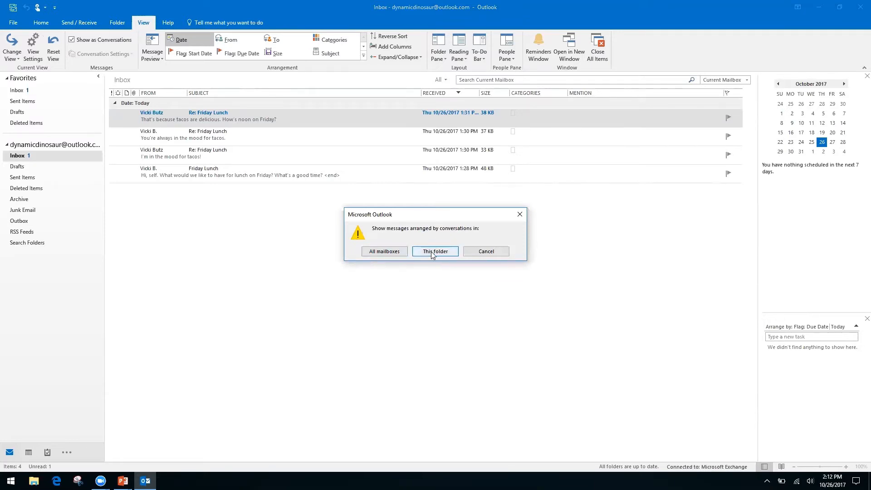
Step: Apply conversations to all mailboxes, close the open reply, and expand the Friday Lunch thread
click(383, 252)
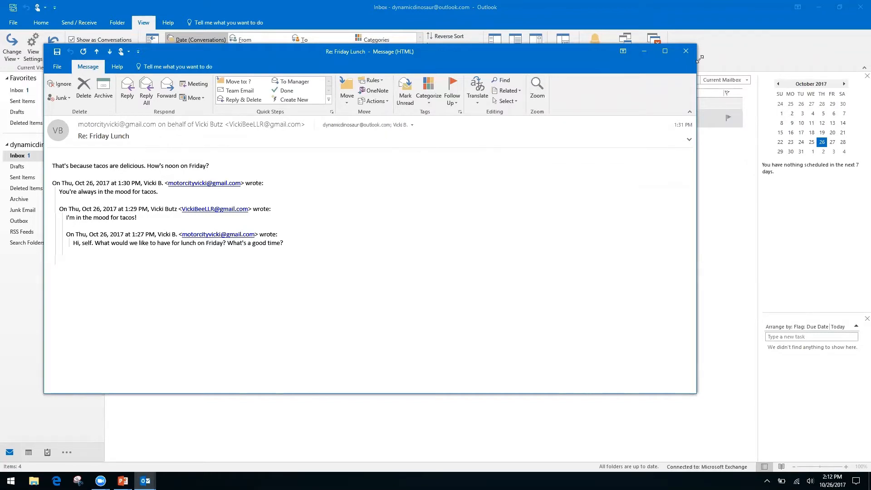
click(686, 52)
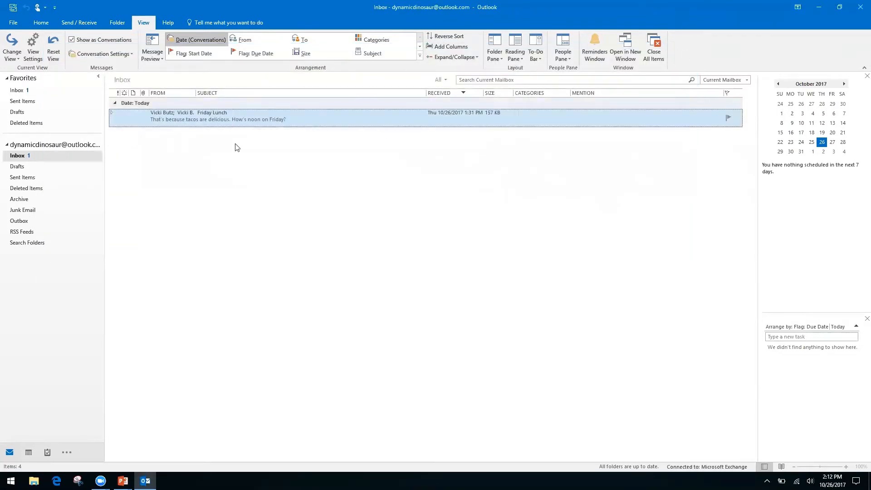
click(112, 114)
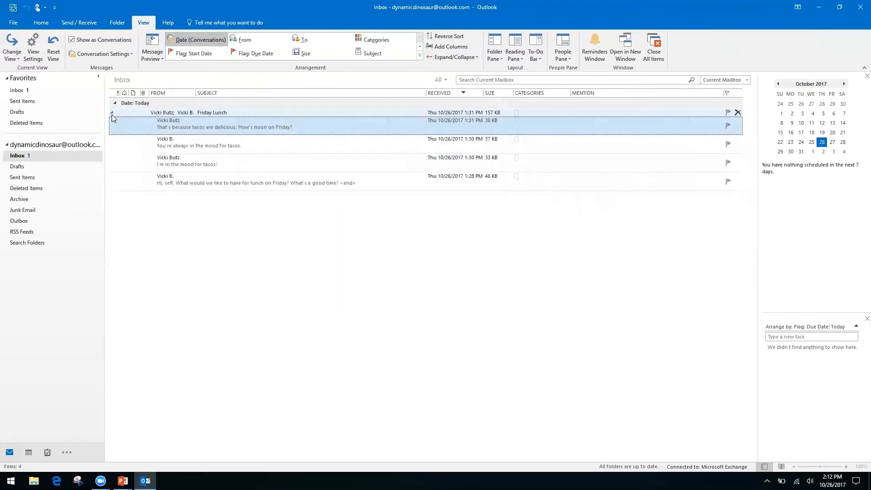
click(111, 112)
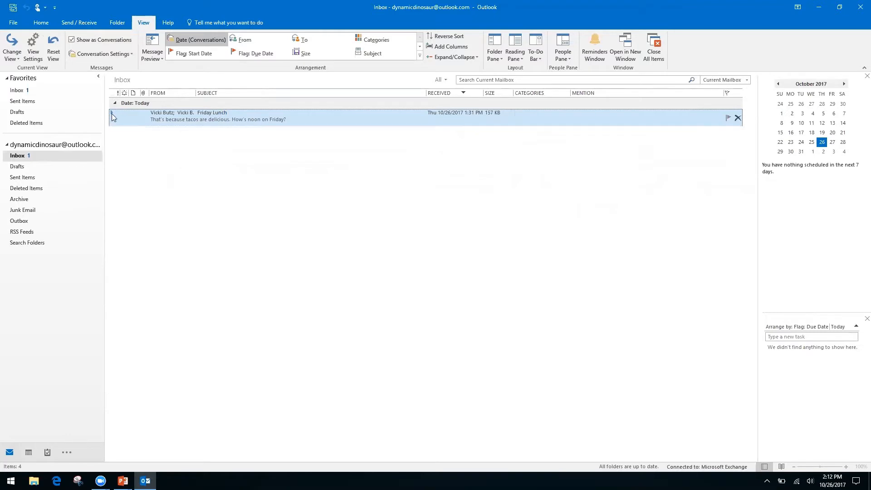
click(112, 113)
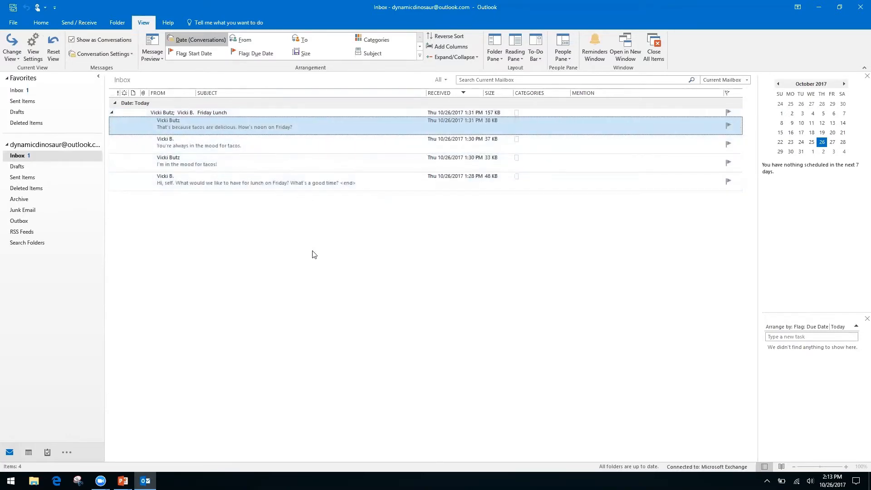
click(288, 180)
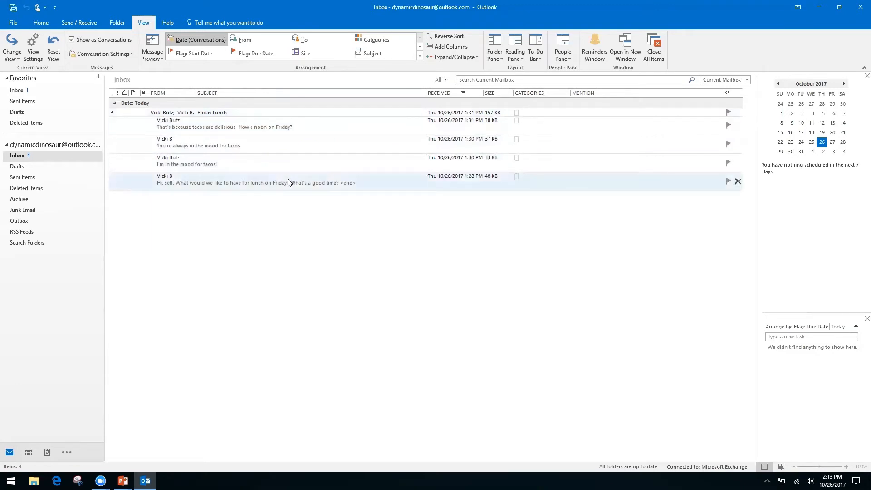
Step: Open the original Friday Lunch message and show its Suggested Meetings
double_click(288, 180)
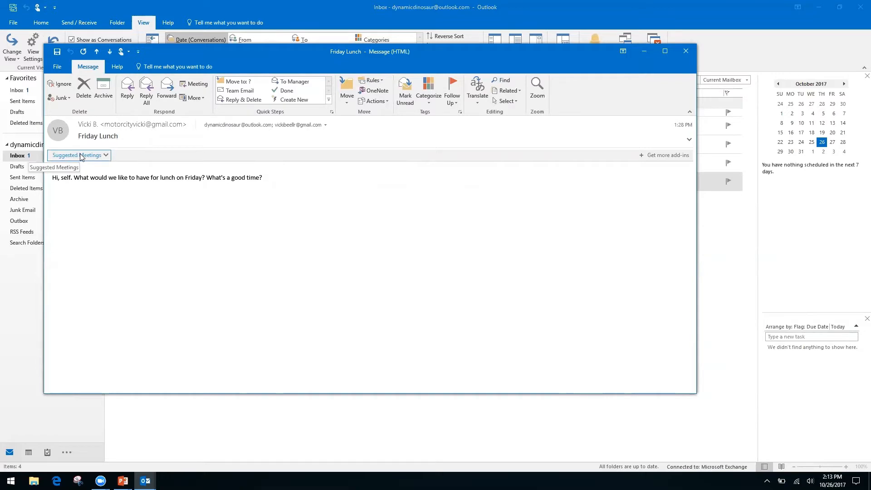
click(107, 156)
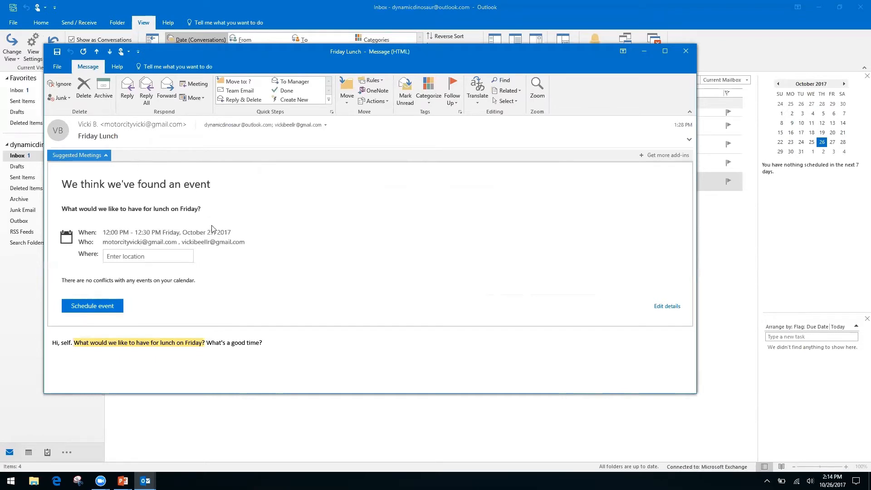
Step: Enter Ihop as the location and schedule the suggested Friday 12:00–12:30 PM lunch
click(146, 256)
text(Ihop)
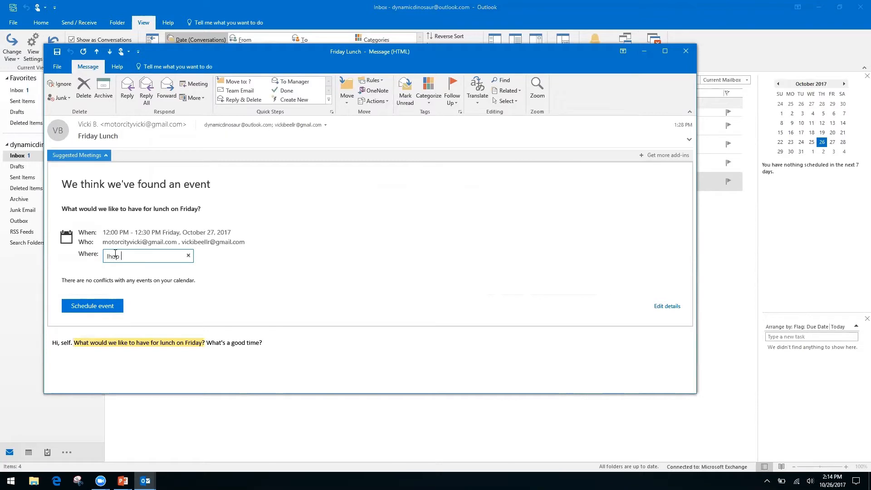
key(Return)
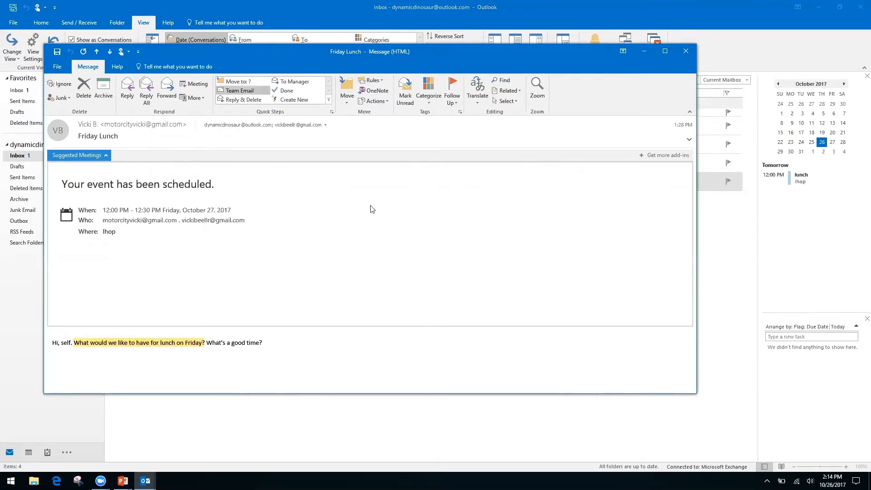
Step: Close the message, view Friday October 27 on the month calendar, then return to the slideshow
click(687, 52)
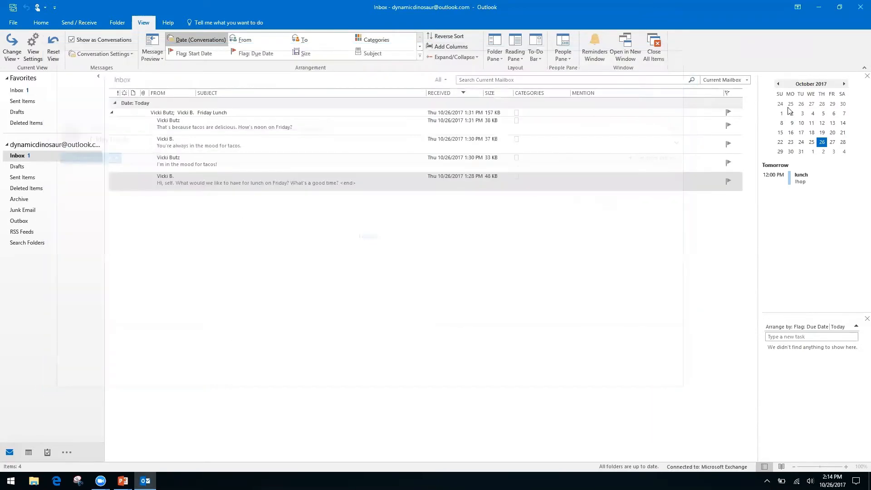
click(832, 143)
click(833, 142)
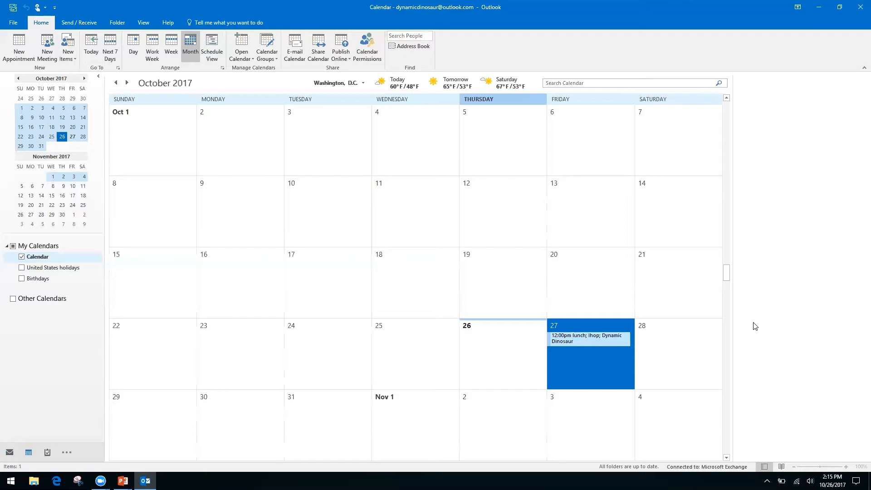
key(alt+Tab)
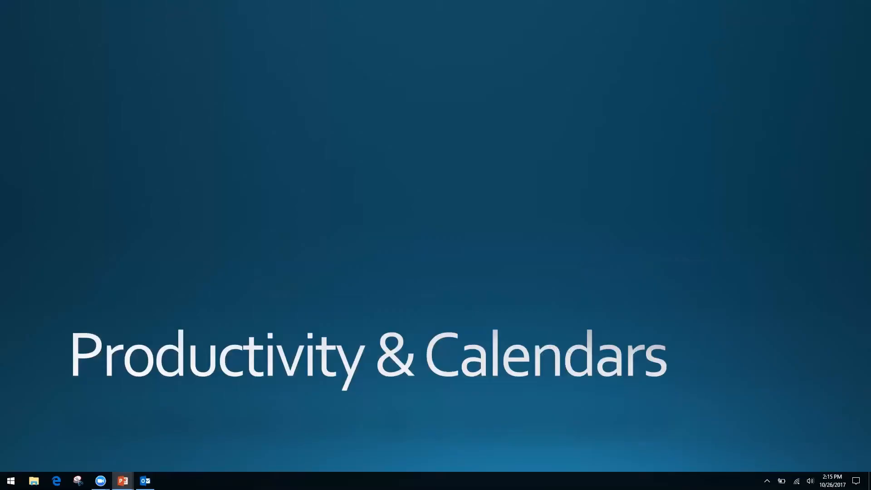
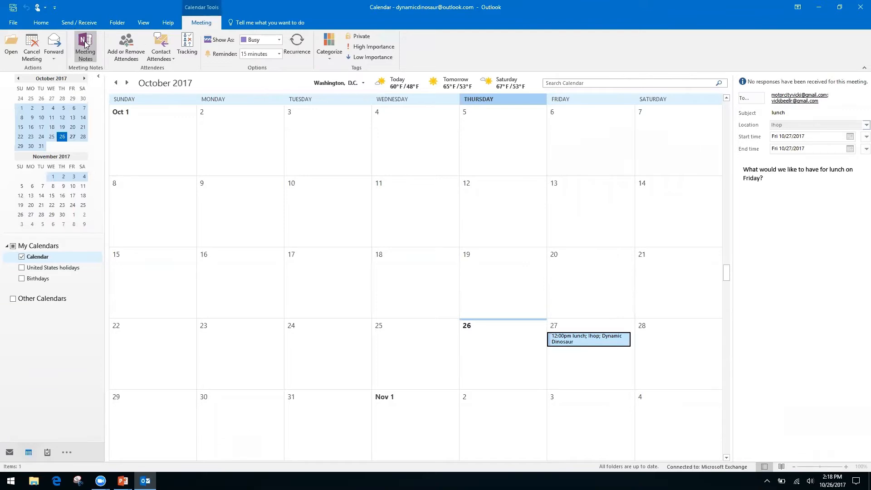
Step: From the lunch meeting's Meeting Notes, choose Take notes on your own
click(85, 43)
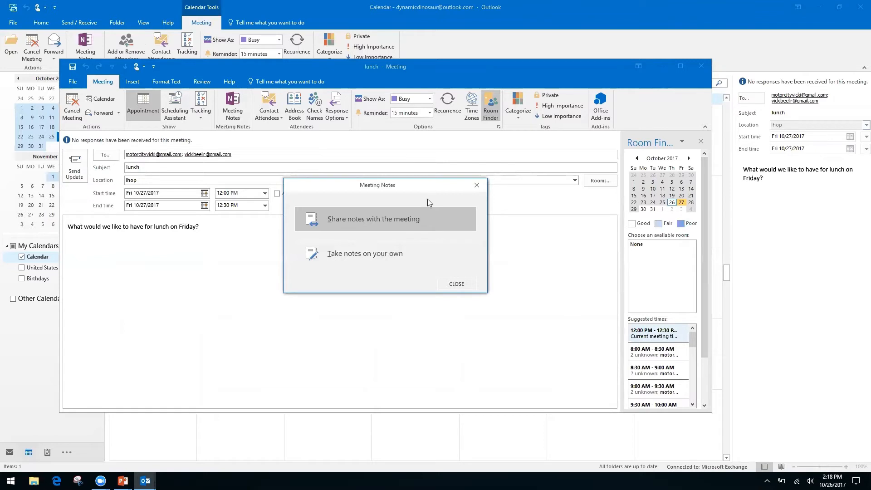
click(358, 253)
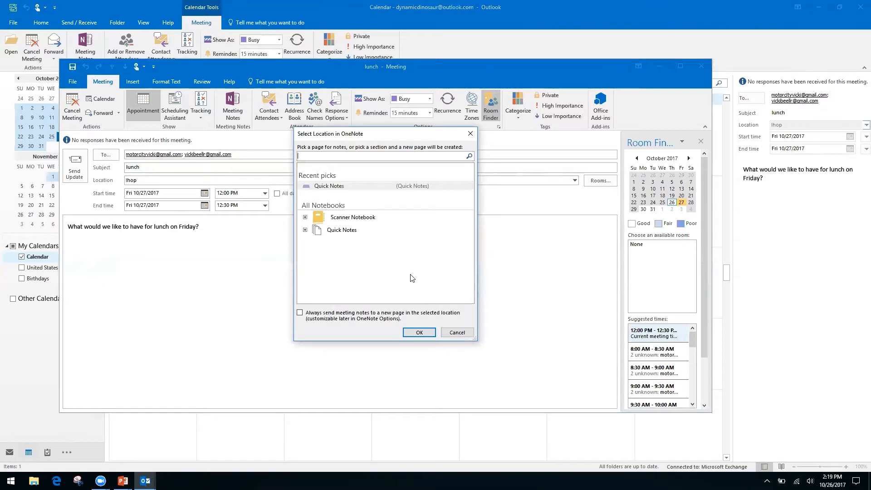
Step: Save the lunch meeting notes to the Quick Notes section of the Quick Notes notebook
click(343, 232)
click(305, 230)
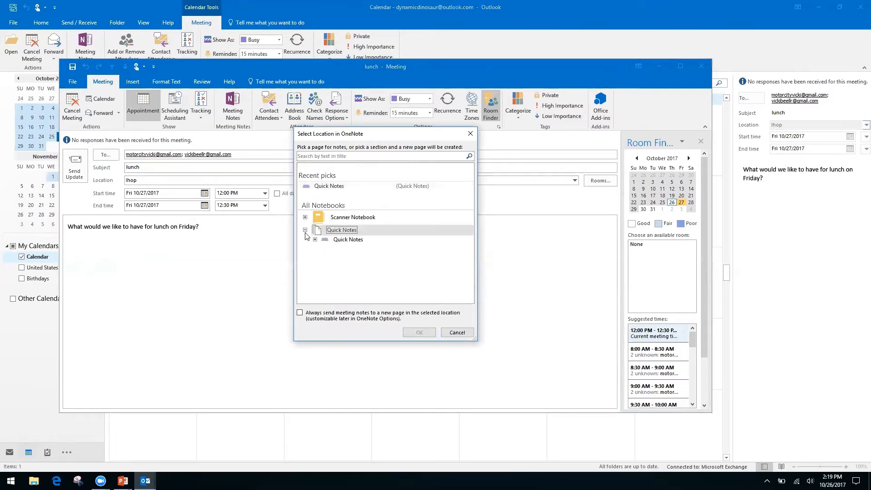
click(349, 241)
click(416, 335)
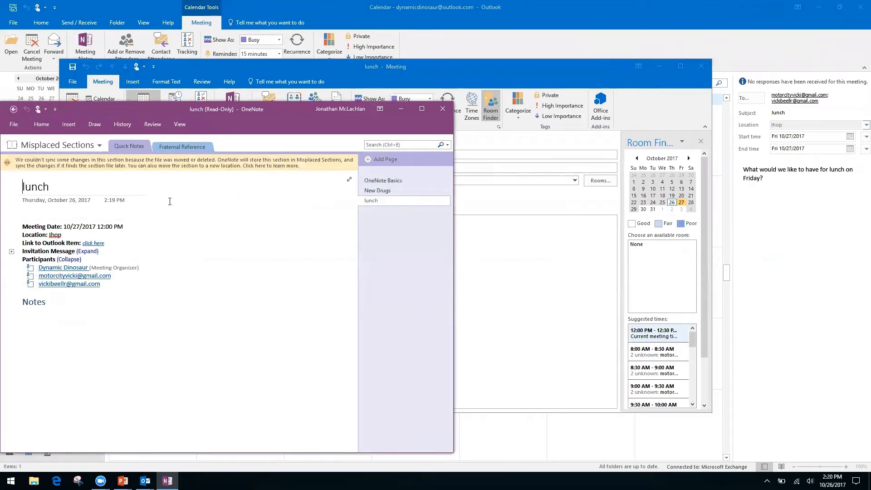
click(43, 212)
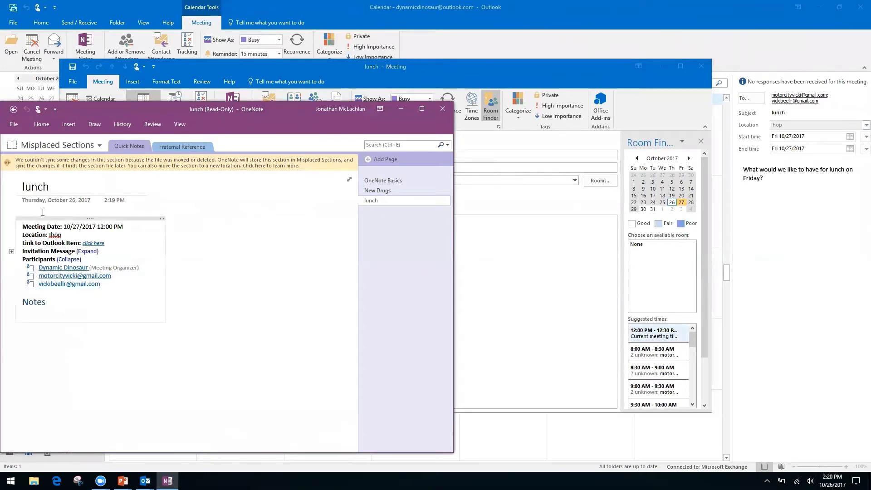
click(44, 310)
right_click(60, 300)
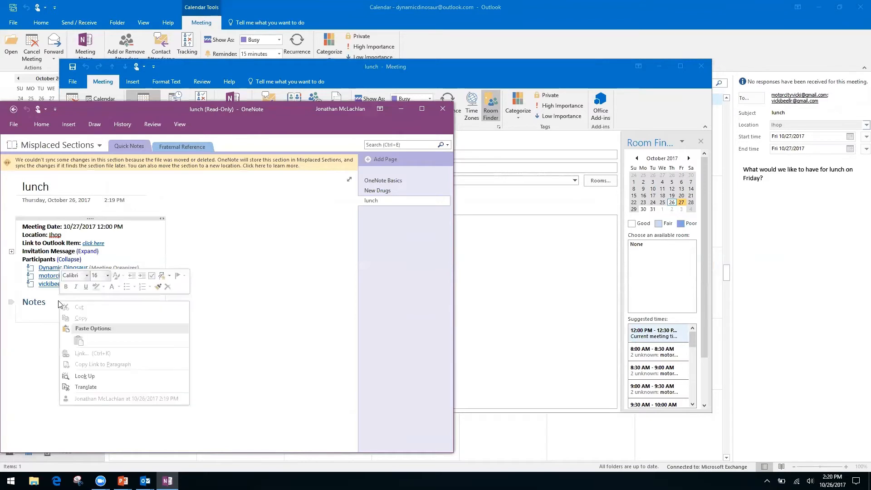
click(248, 320)
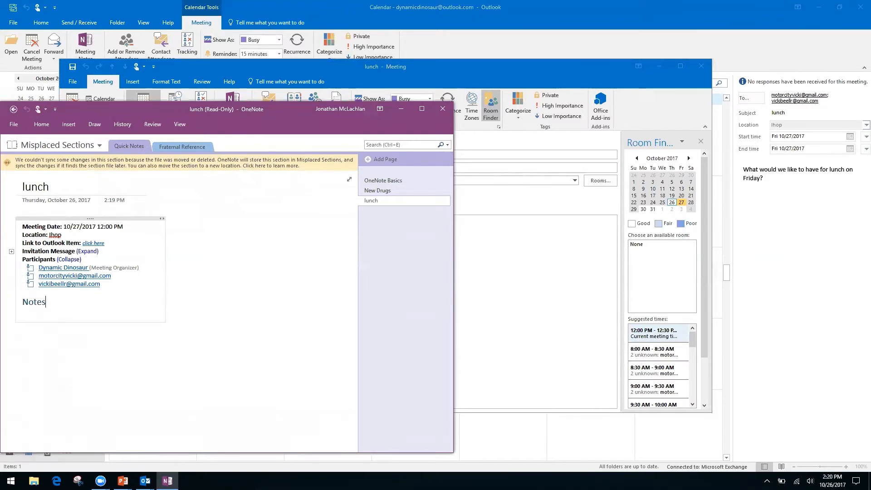
click(92, 366)
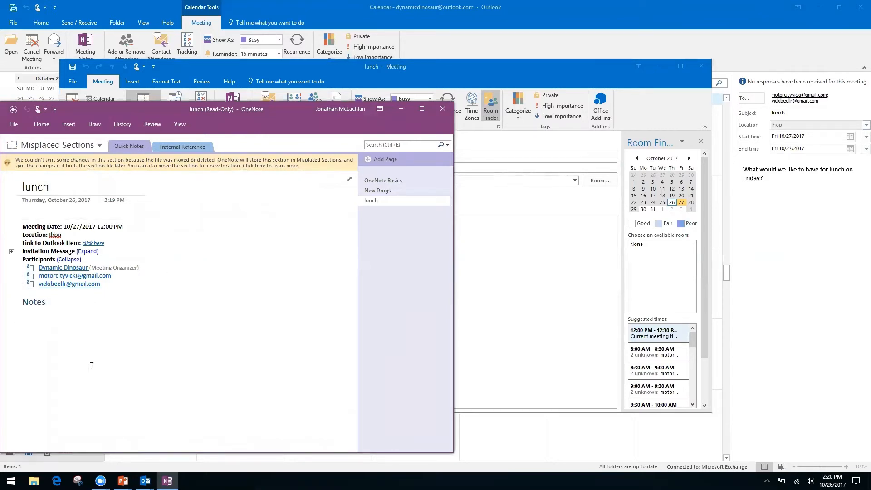
click(29, 319)
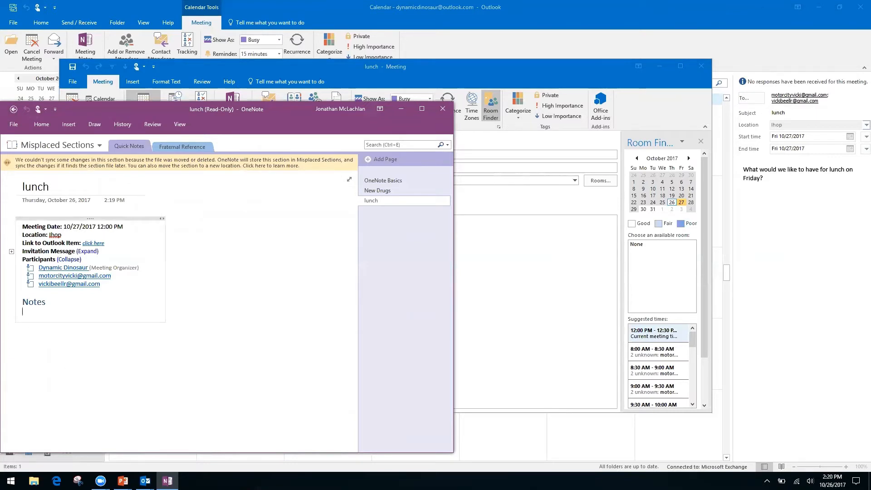
click(21, 335)
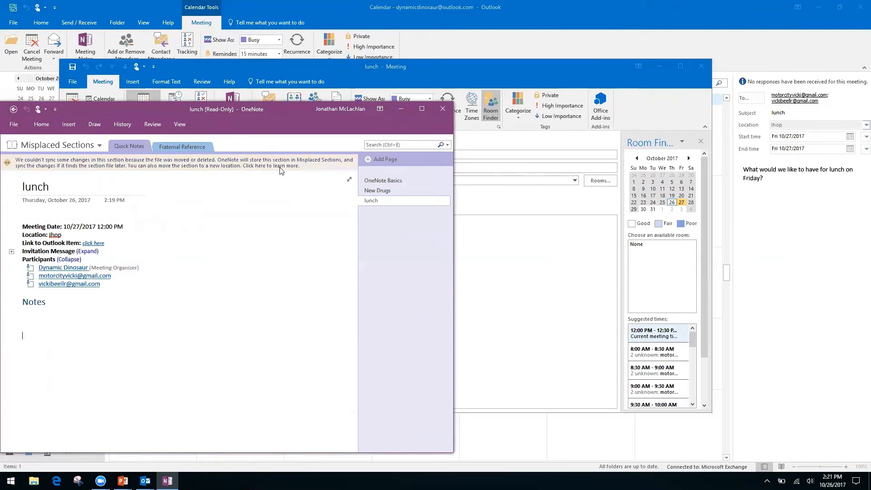
Step: Close OneNote and the lunch meeting window
click(13, 113)
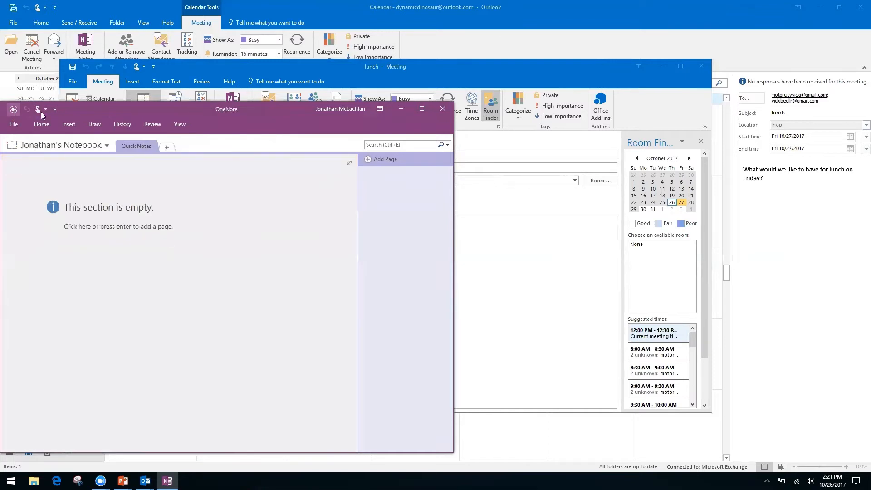
click(449, 107)
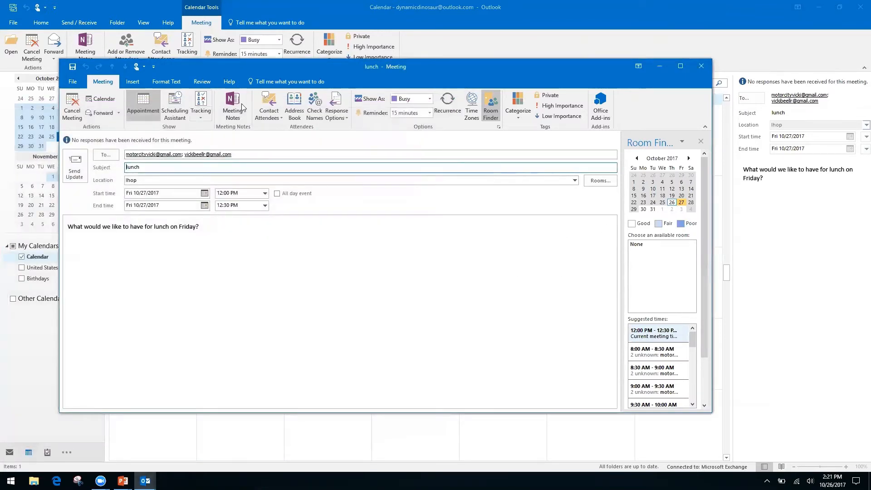
click(702, 66)
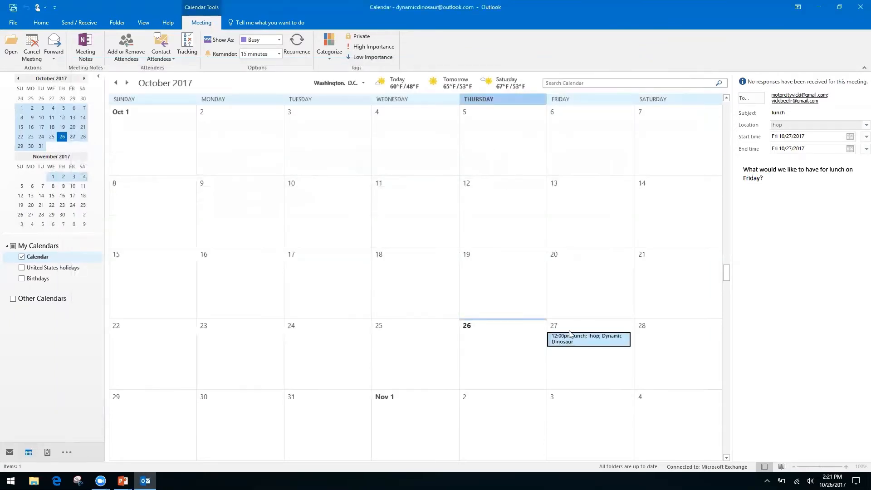
Step: Reopen the October 27 lunch, save private notes to the personal notebook's Quick Notes, then close everything
double_click(570, 340)
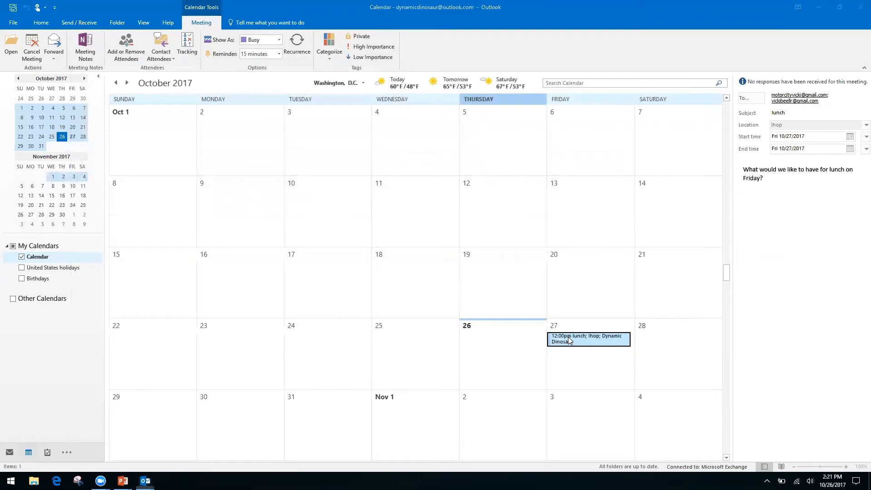
click(233, 107)
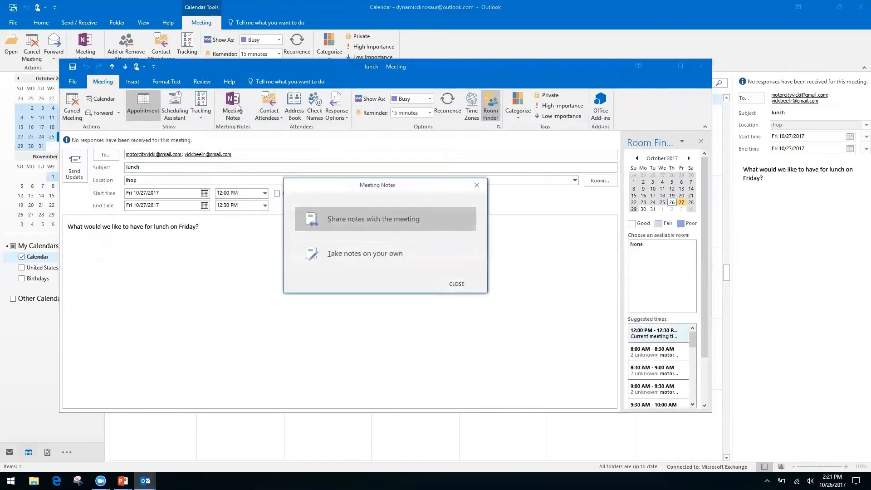
click(390, 250)
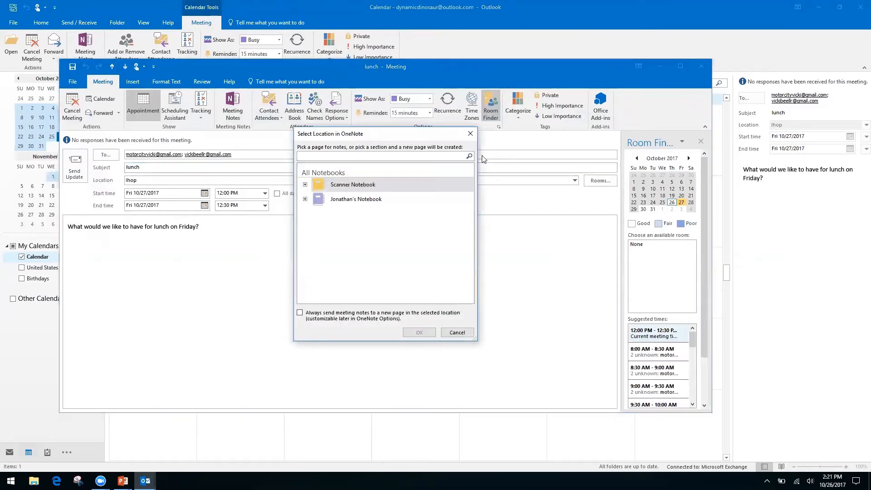
click(304, 185)
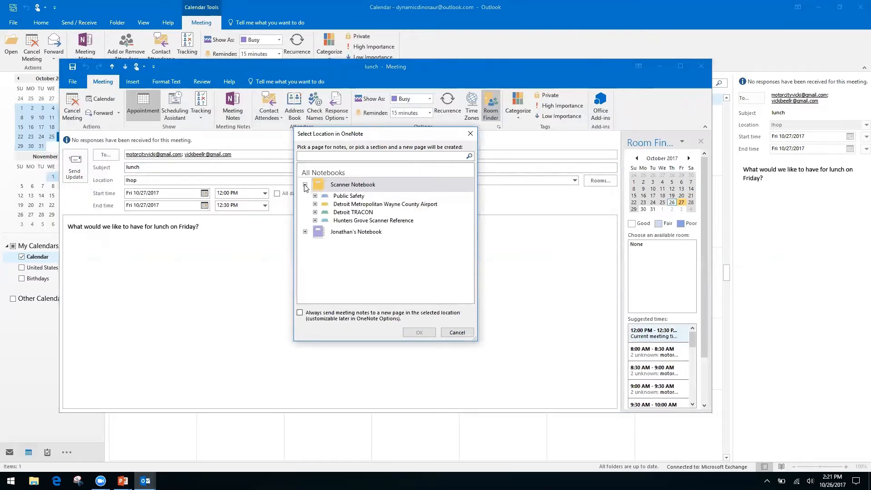
click(305, 185)
click(305, 199)
click(348, 211)
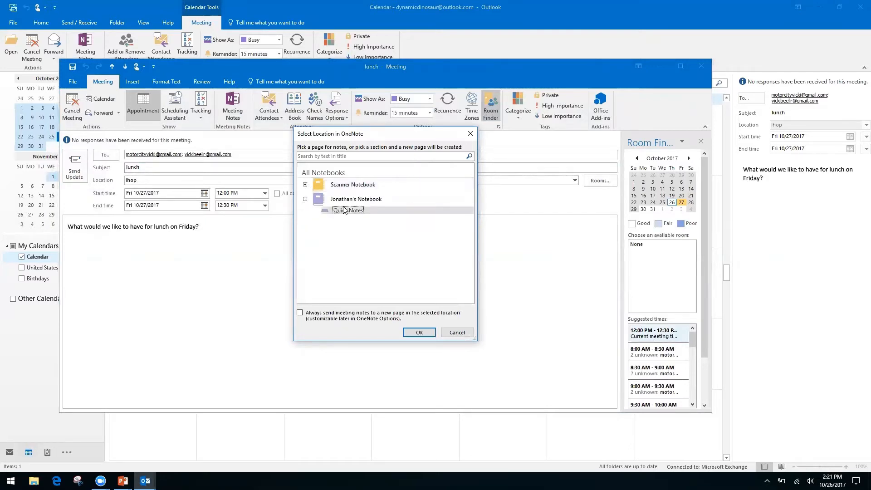
click(420, 333)
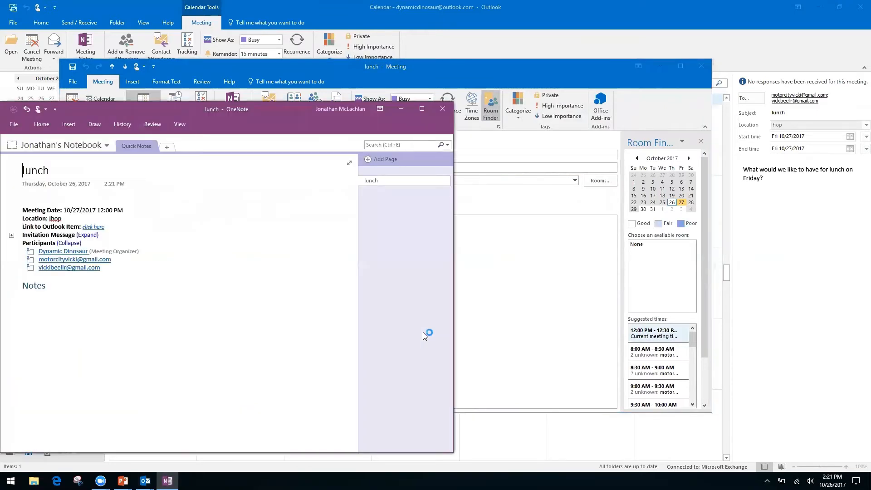
click(444, 109)
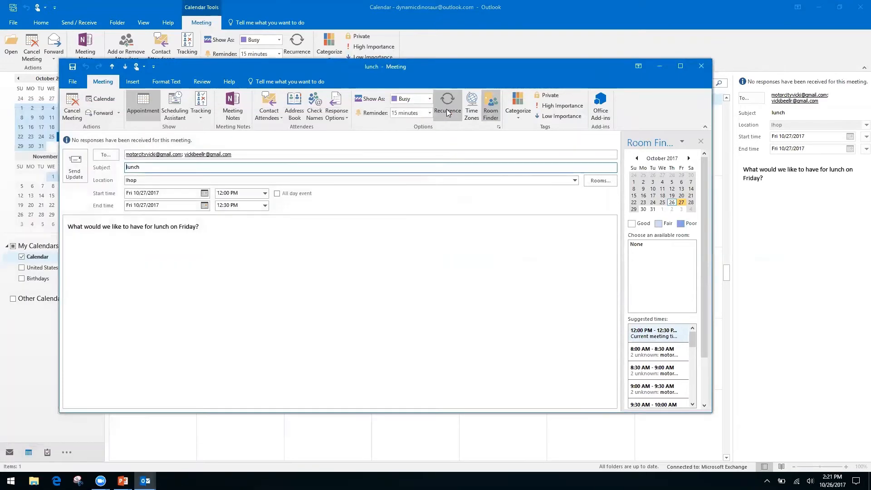
click(702, 68)
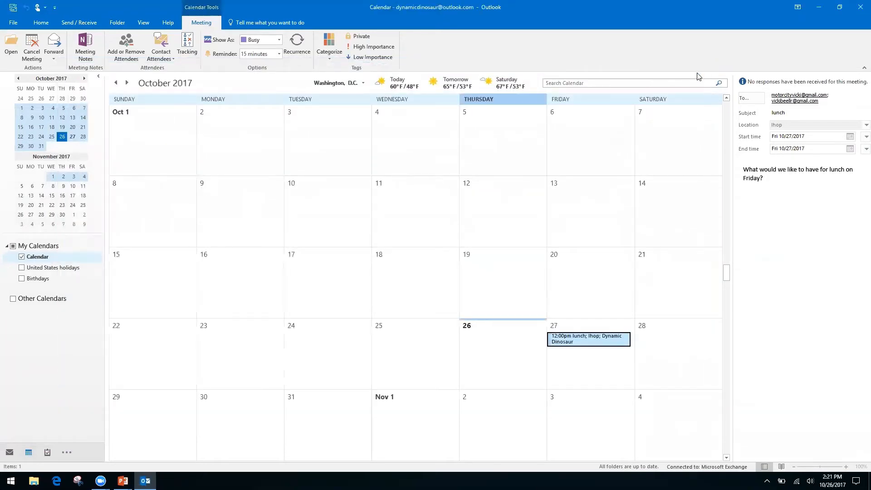
Step: Advance the slideshow to the 'Quicksteps, Rules, and Search Folders' slide, then return to Outlook
key(alt+Tab)
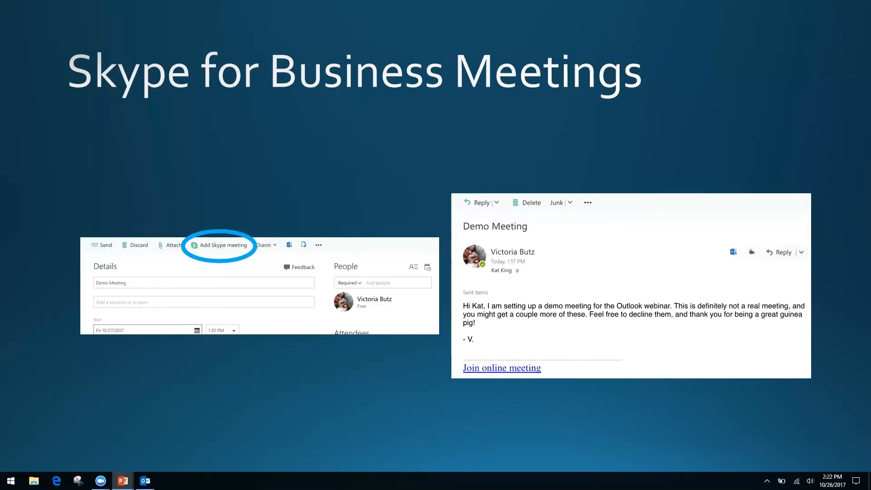
key(Right)
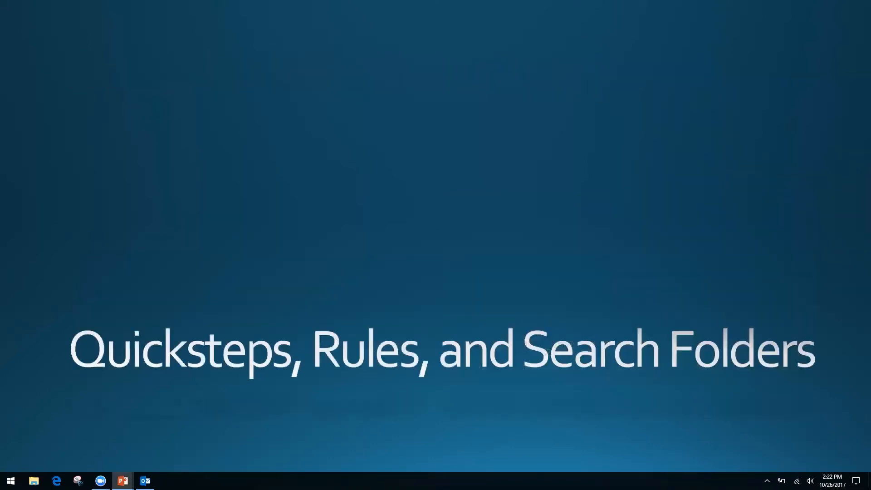
key(alt+Tab)
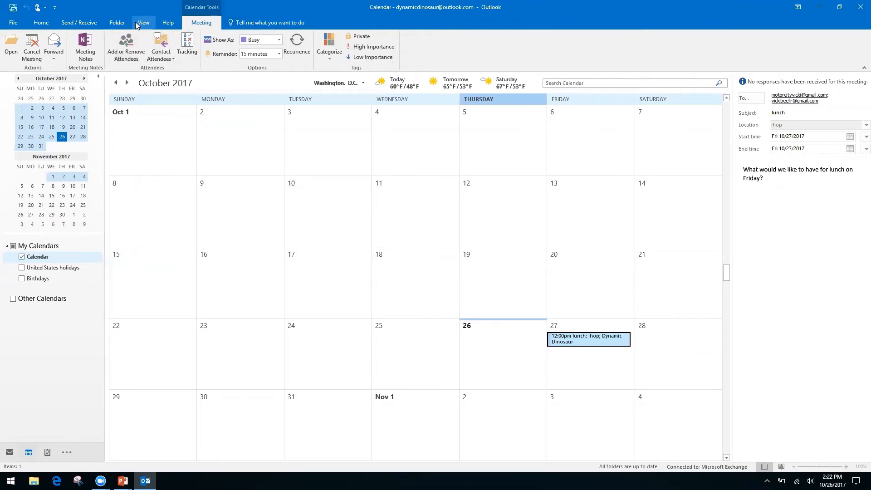
Step: Start a new calendar sharing invitation with Share Calendar on the Home tab
click(41, 22)
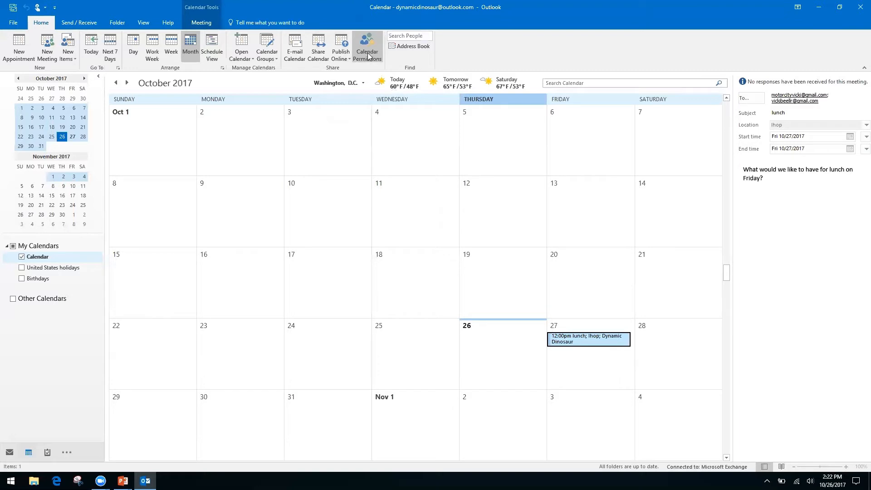
right_click(313, 57)
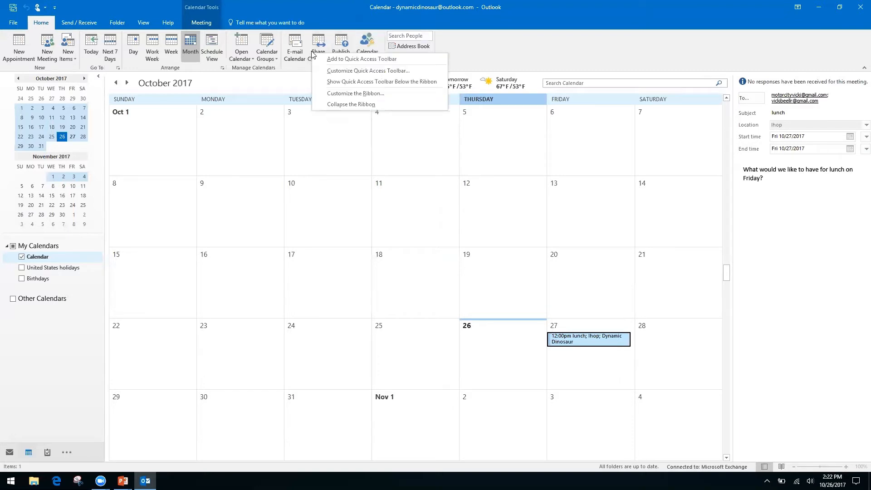
click(319, 43)
click(319, 44)
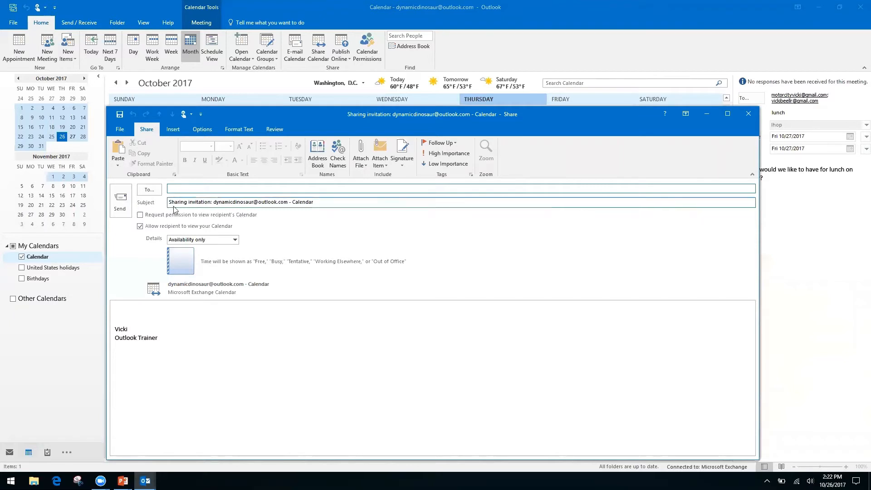
Step: Request the recipient's calendar and keep Availability only details, then close the invitation without saving
click(140, 216)
click(140, 215)
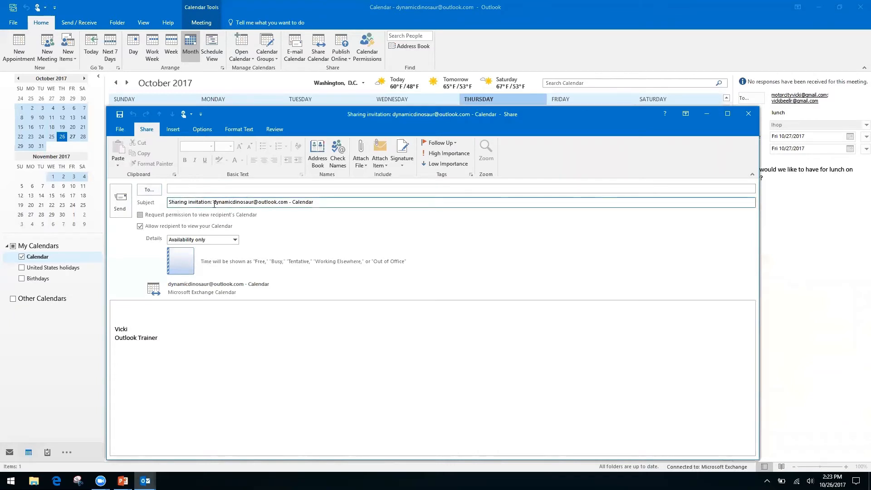
click(140, 216)
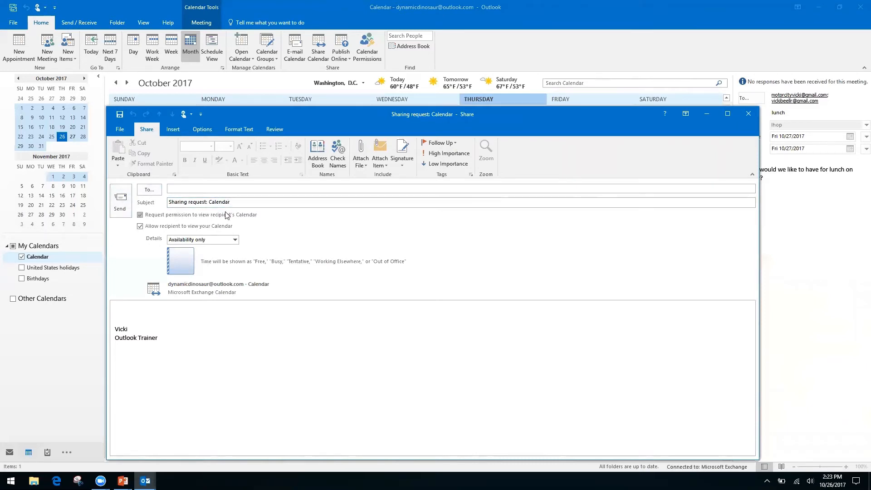
click(127, 310)
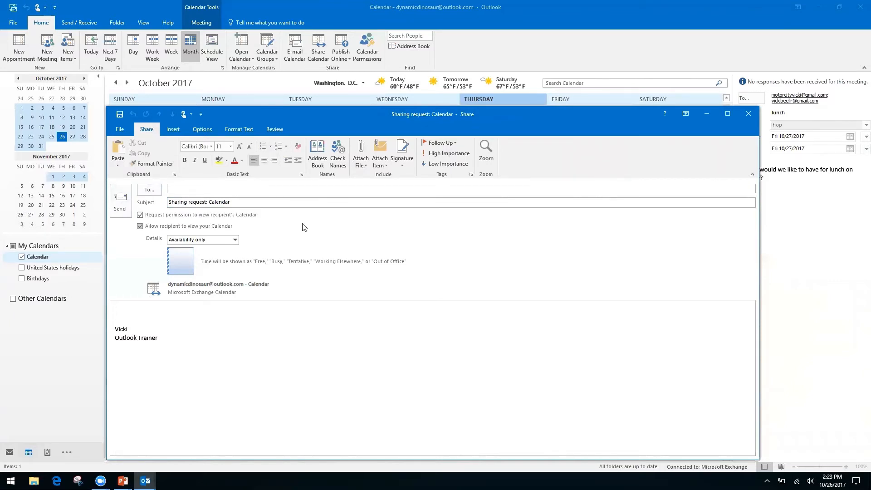
click(235, 240)
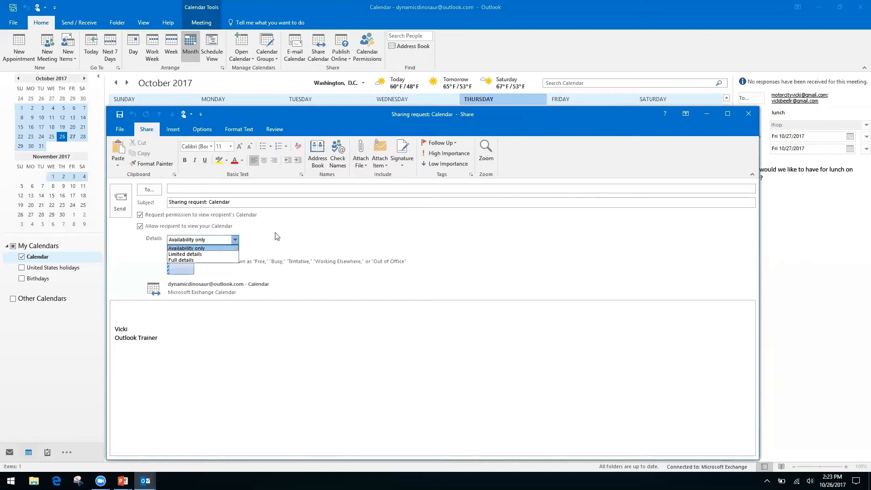
click(217, 249)
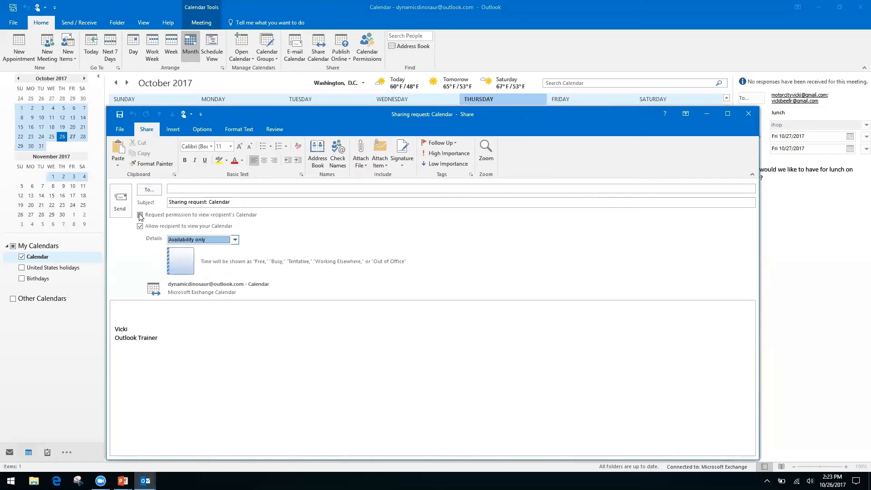
click(748, 114)
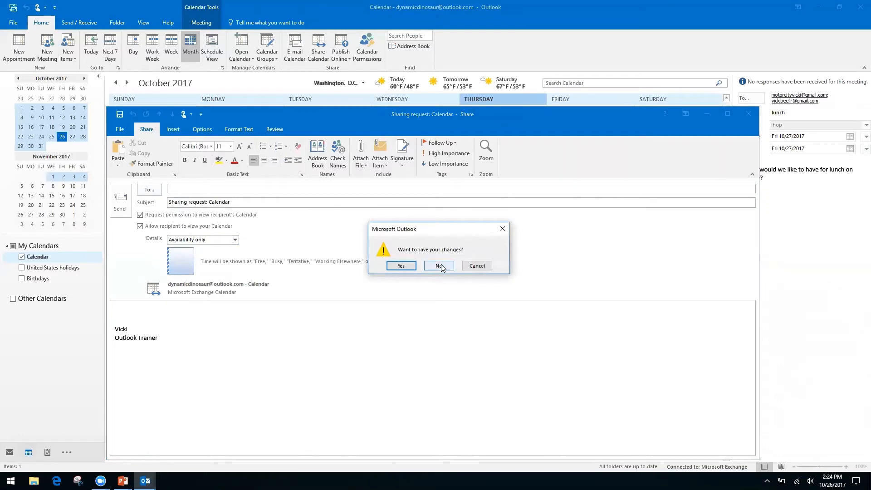
click(439, 266)
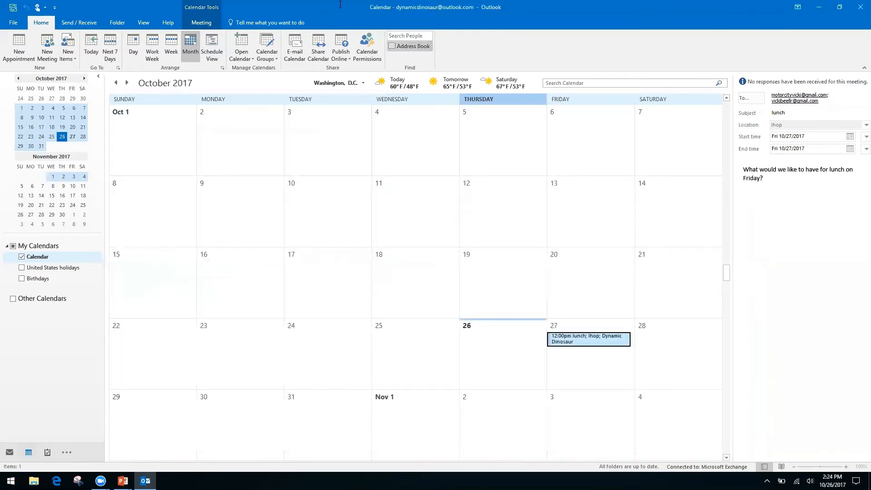
Step: Review the Calendar Permissions tab, close it unchanged, and switch to PowerPoint
click(367, 41)
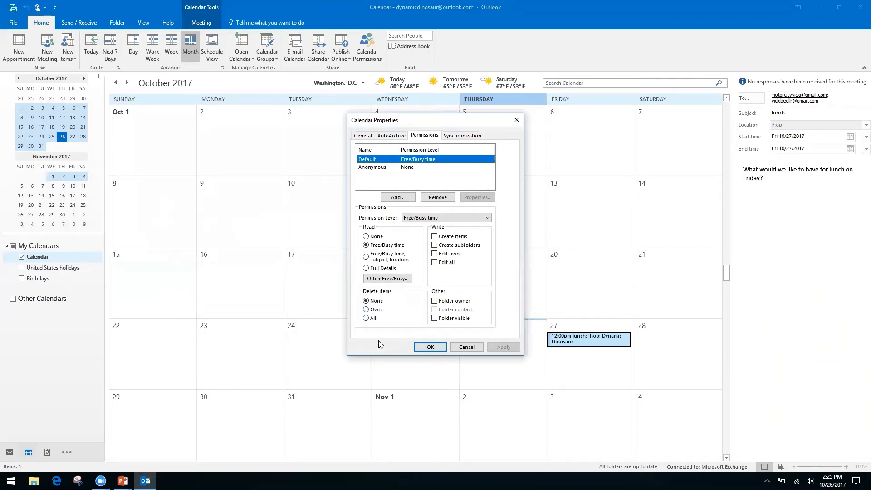
click(517, 120)
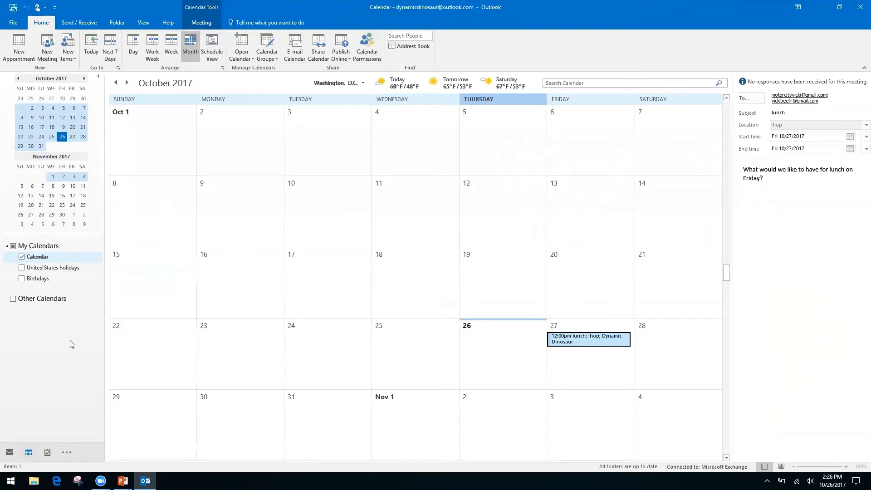
key(alt+Tab)
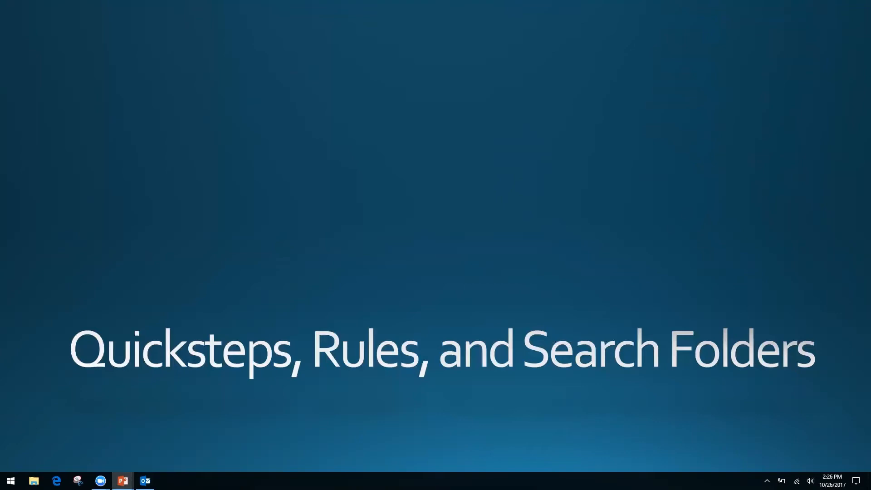
Step: Return from the title slide to Outlook's October 2017 calendar
key(alt+Tab)
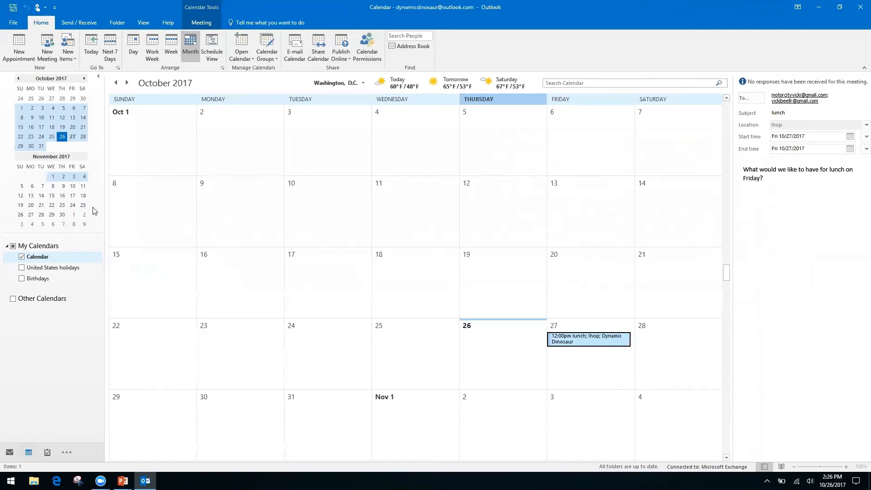
Step: Switch from the calendar to the mail Inbox with Ctrl+1
key(ctrl+1)
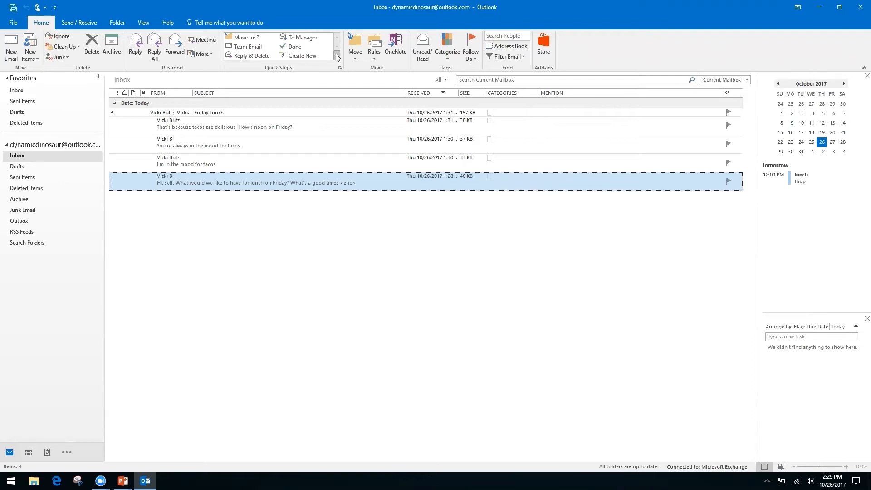
Step: Expand the Quick Steps gallery to show the New Quick Step templates
click(336, 55)
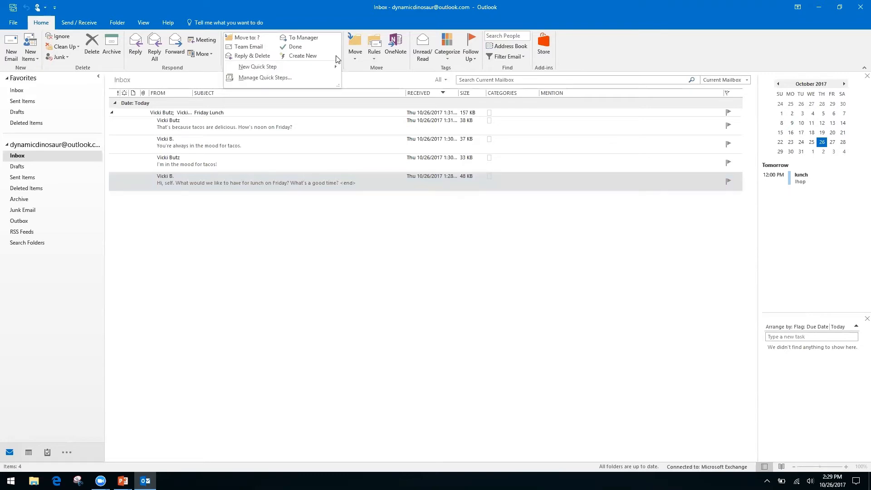
click(353, 52)
click(321, 16)
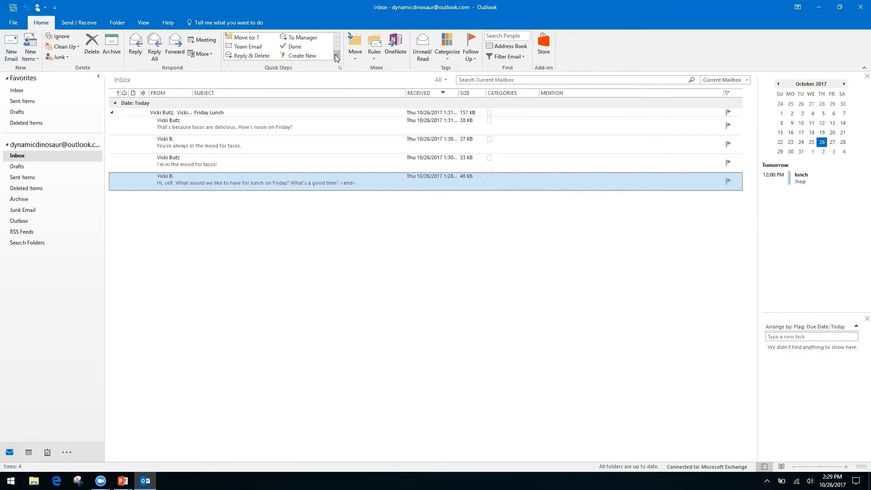
click(337, 55)
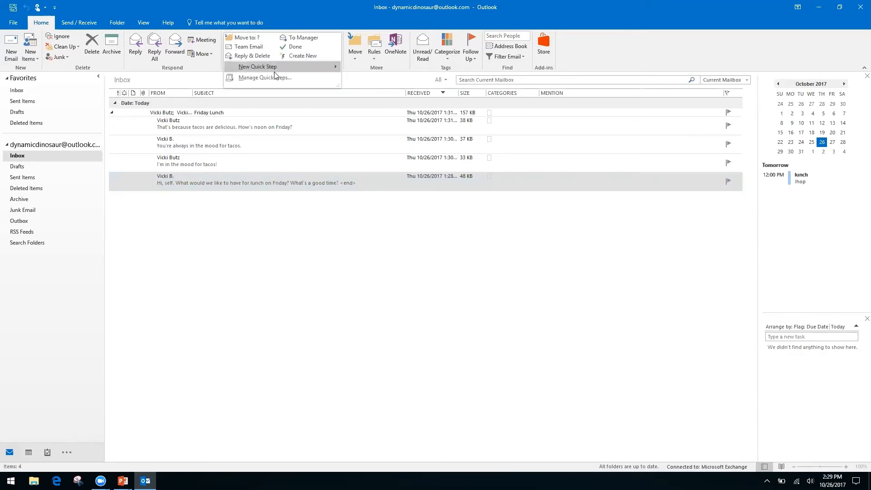
mouse_move(254, 67)
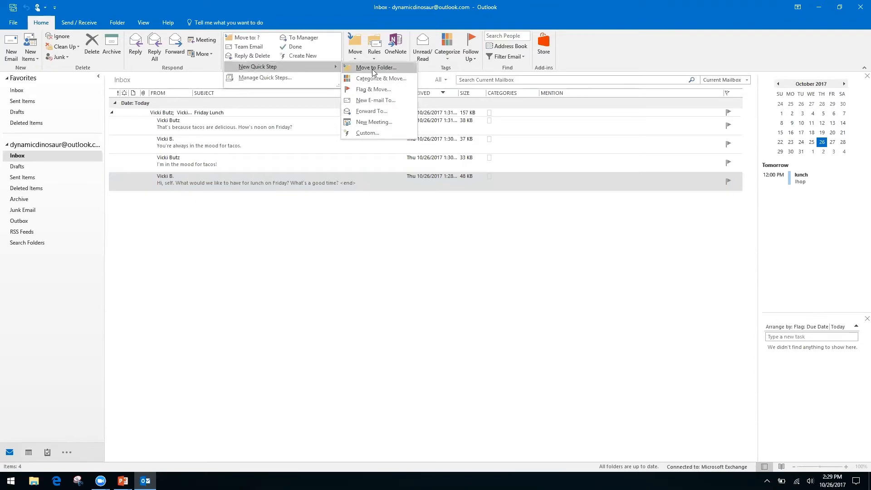
Step: Create a custom Quick Step named Request with Reply as its action, showing extra options
click(365, 132)
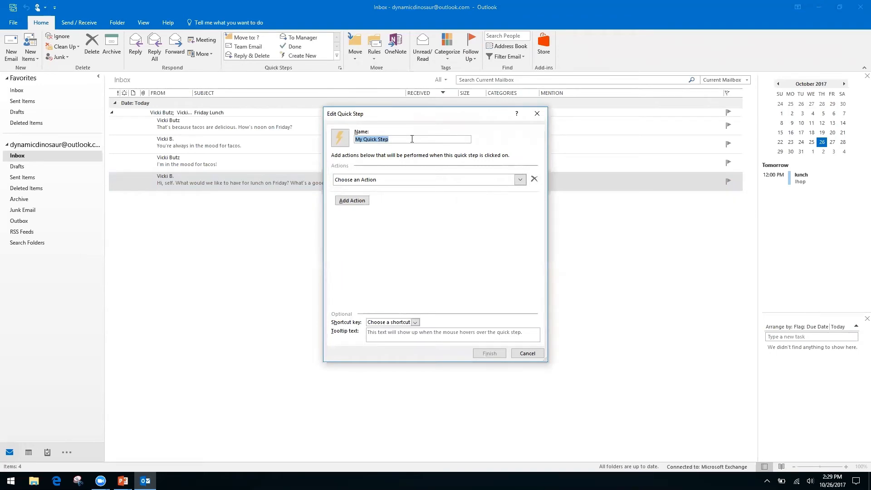
text(Request)
click(521, 181)
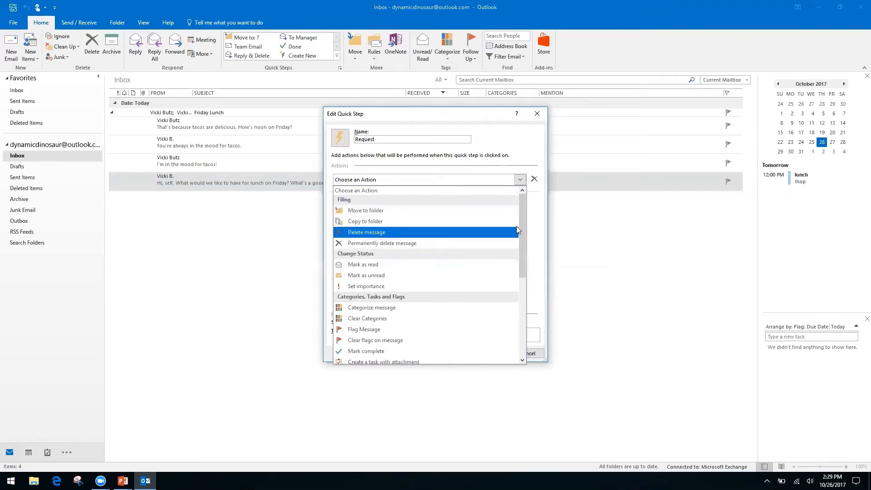
drag(521, 223, 520, 307)
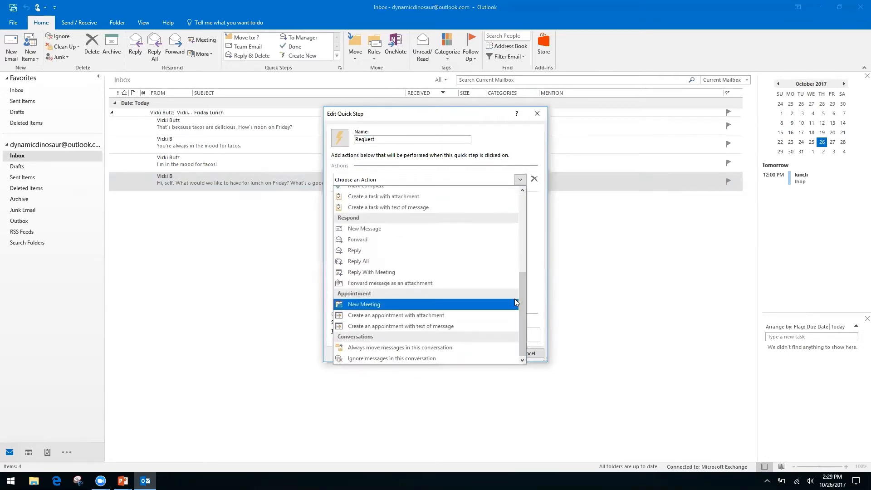
click(356, 251)
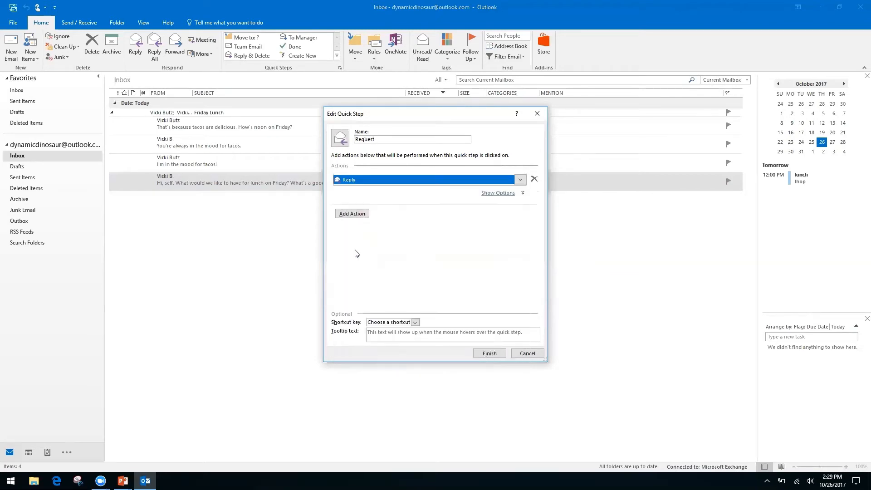
drag(356, 218, 449, 197)
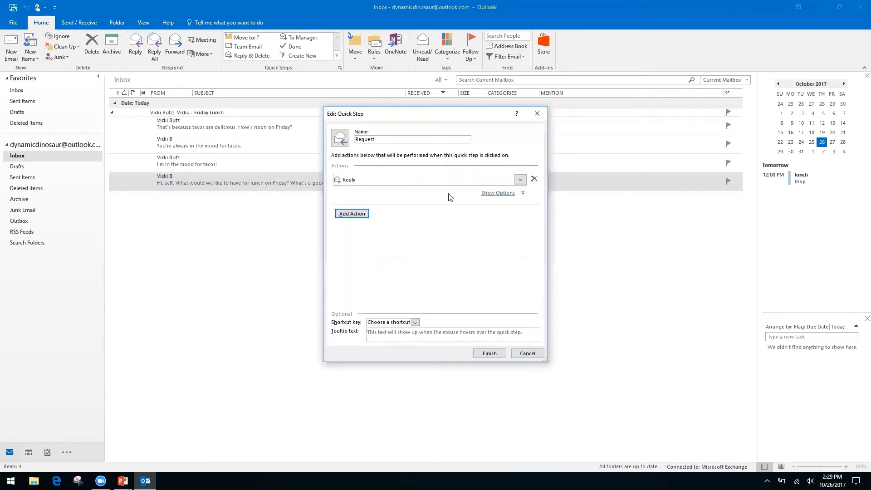
click(501, 194)
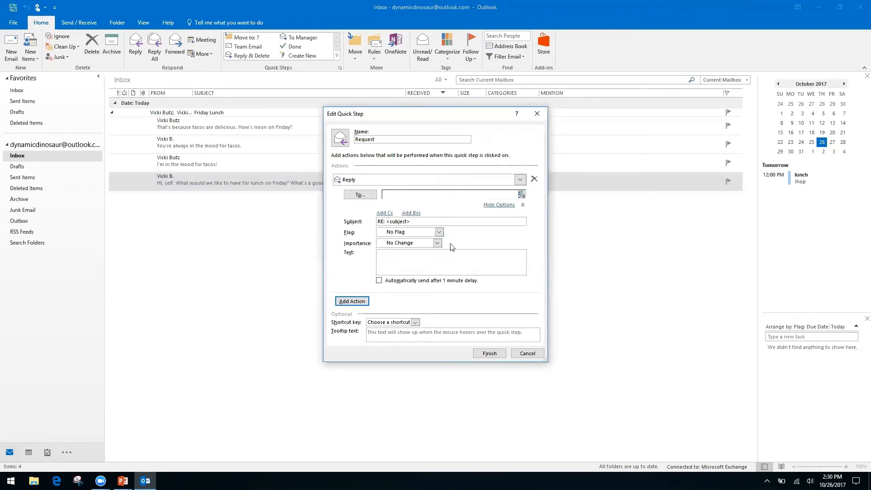
Step: Enter the reply text thanking for the request and saying our team is processing it
right_click(414, 257)
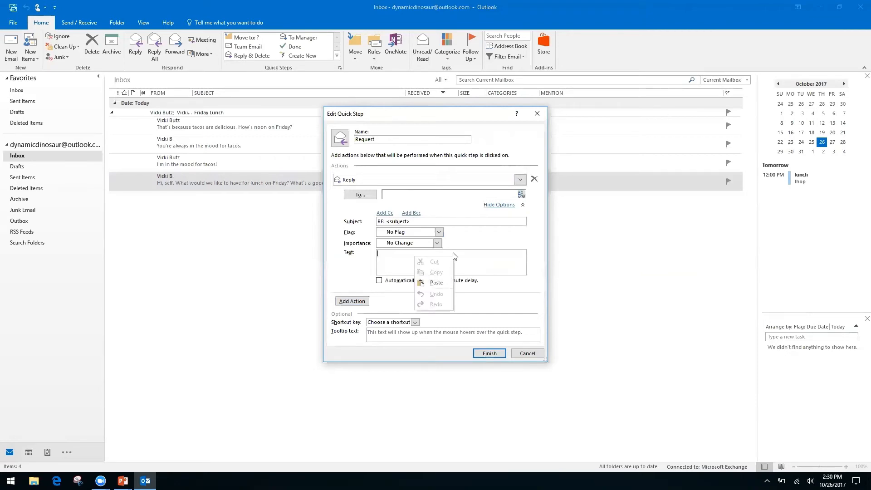
click(388, 259)
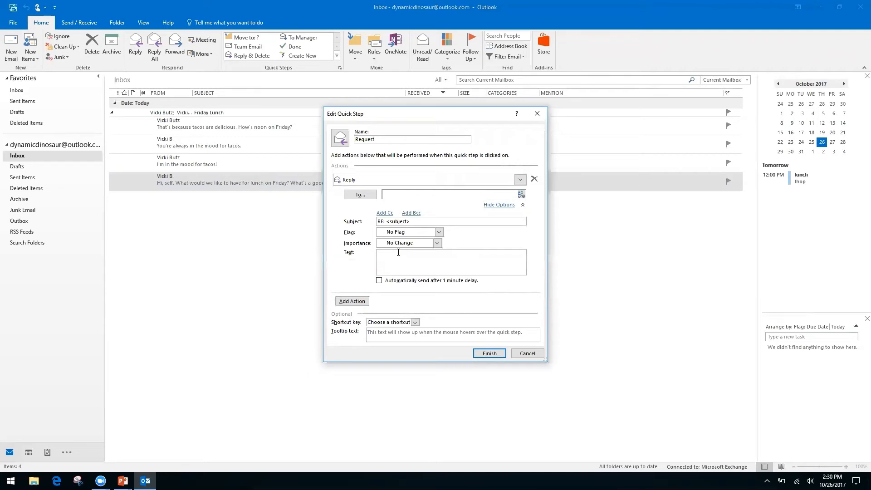
text(Hello)
text(, thank you for)
text( your request)
text(. We have receive)
text( it, and it )
text(is being processed)
text( by our team)
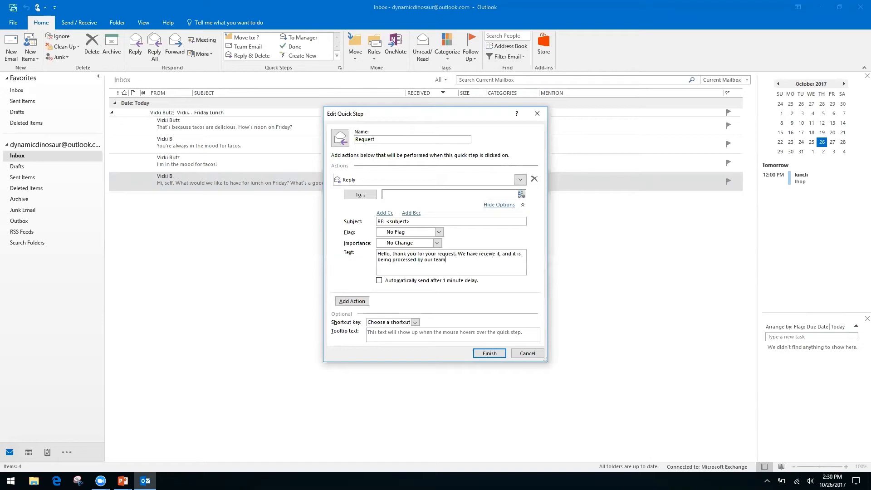
text(.)
Step: Add an empty Cc line to the Request Quick Step's Reply action
click(384, 213)
click(409, 215)
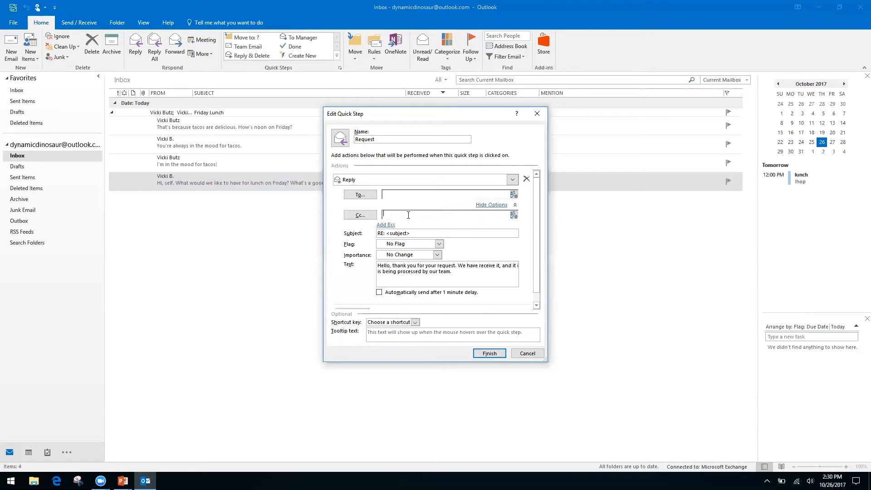
right_click(399, 216)
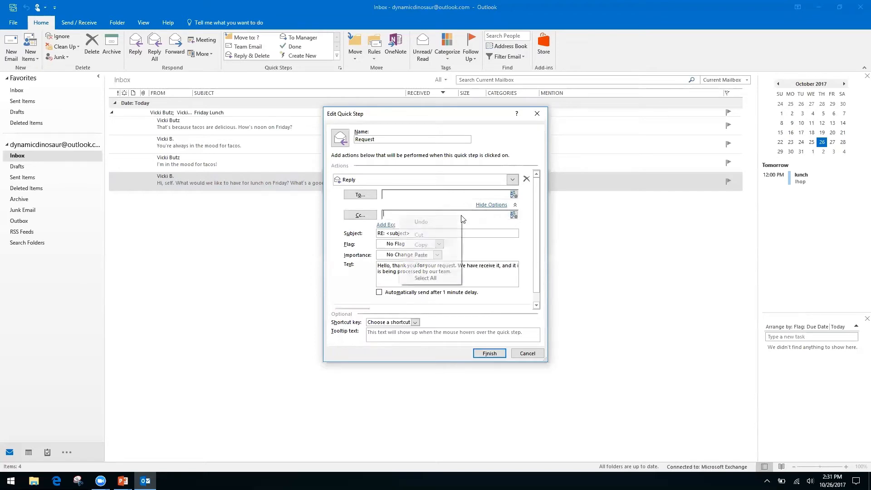
right_click(492, 214)
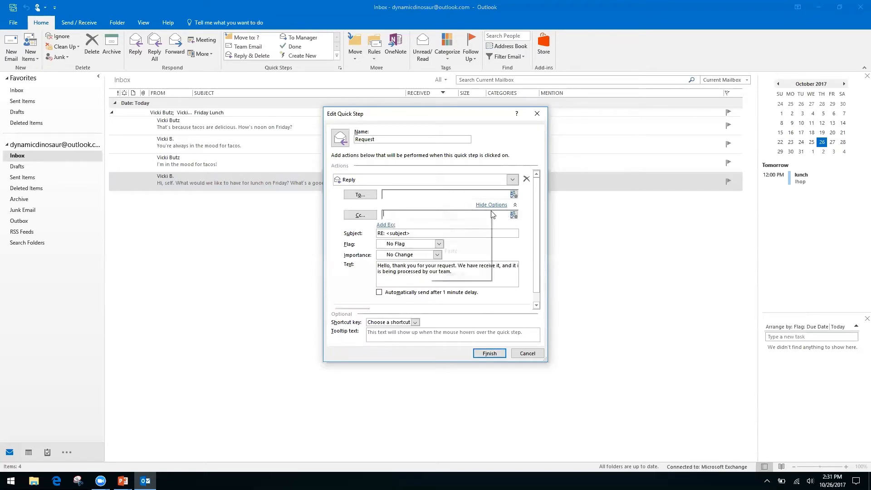
click(337, 244)
right_click(402, 216)
right_click(422, 216)
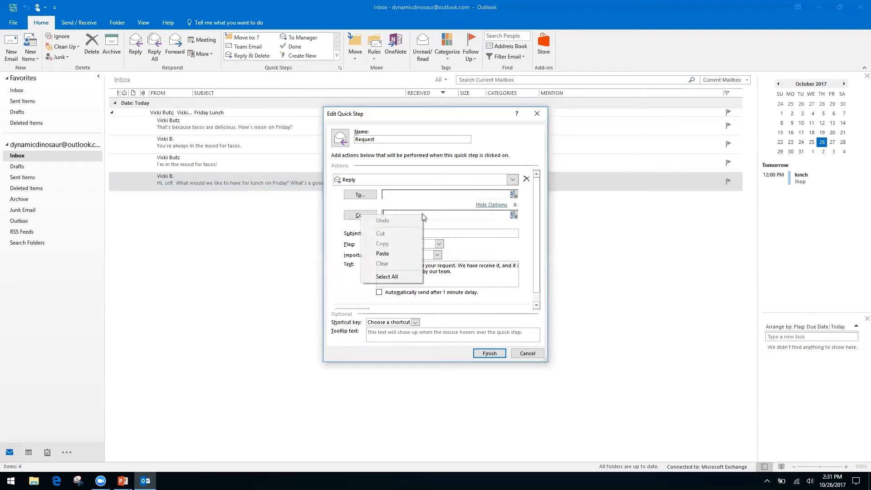
click(344, 259)
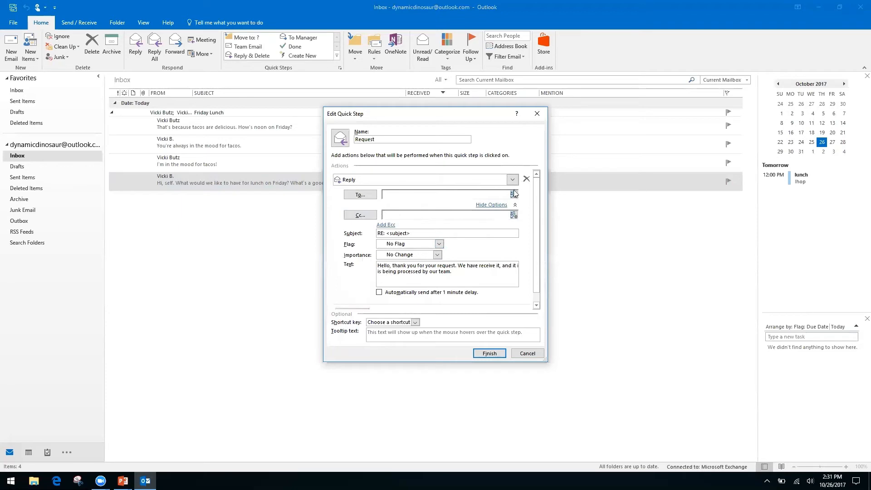
Step: Hide the Reply options and add Forward as the Quick Step's second action
click(494, 205)
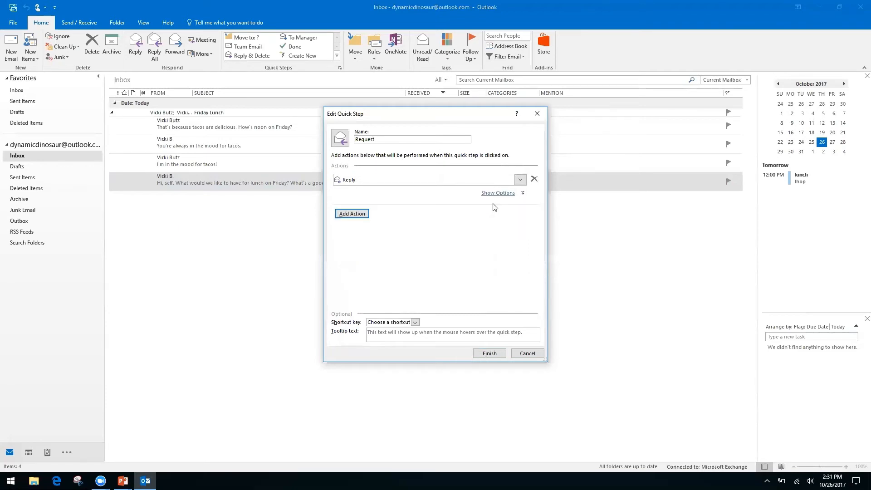
click(362, 214)
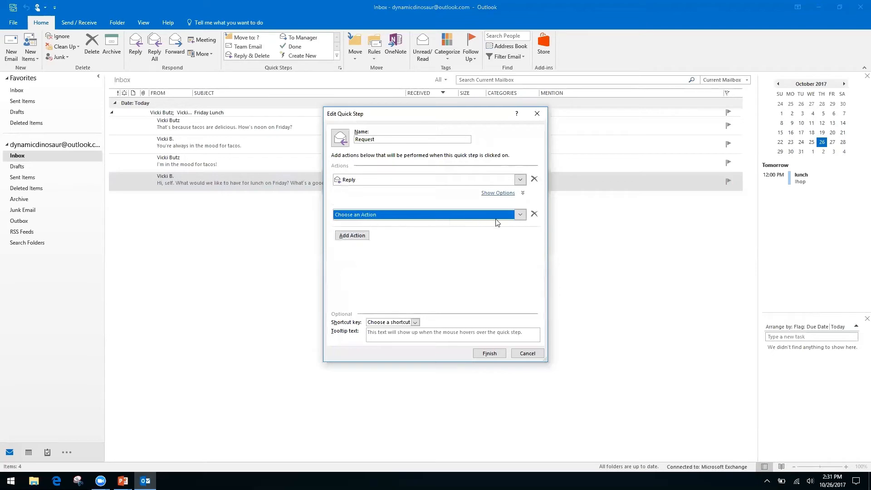
click(520, 214)
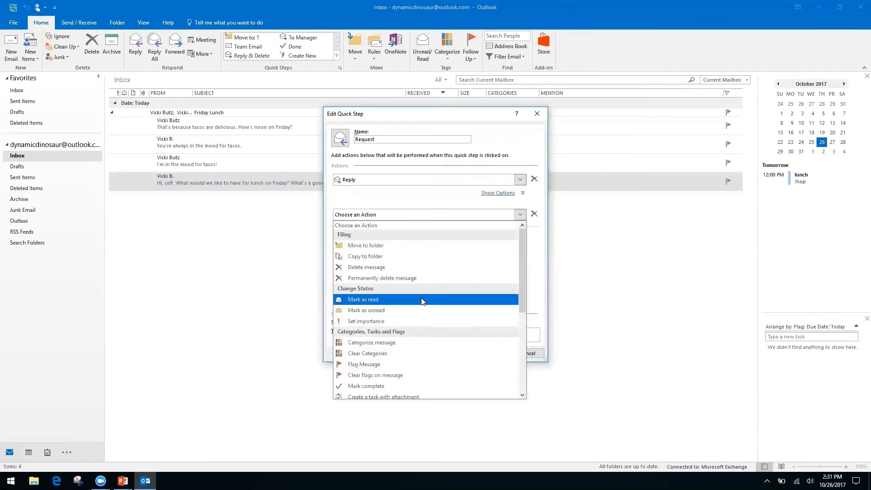
drag(520, 266, 517, 345)
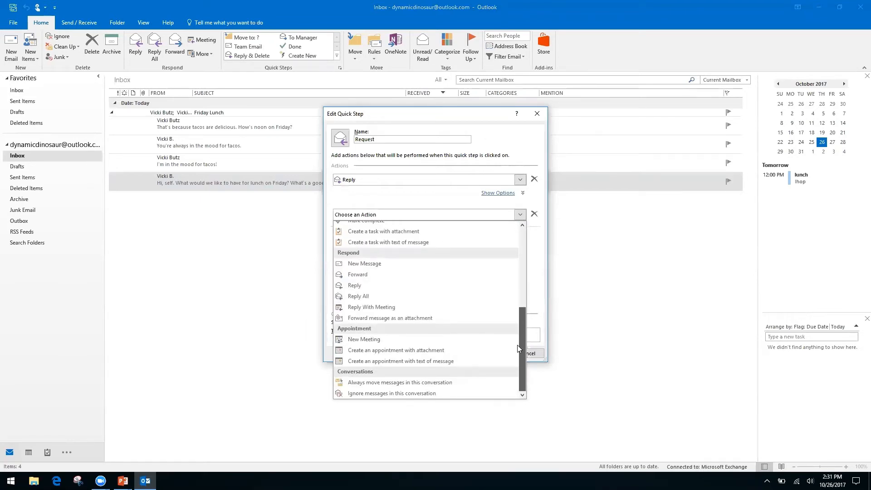
click(368, 276)
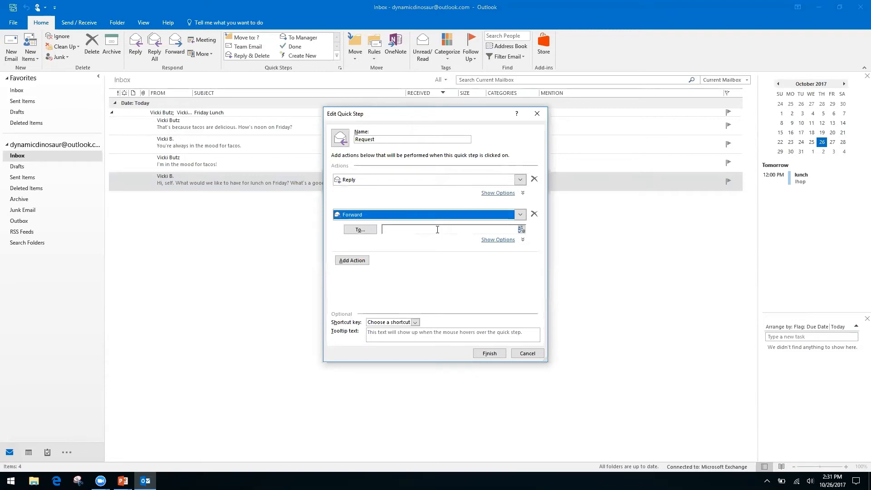
Step: Address the Forward action to the recipient's e-mail address
click(434, 229)
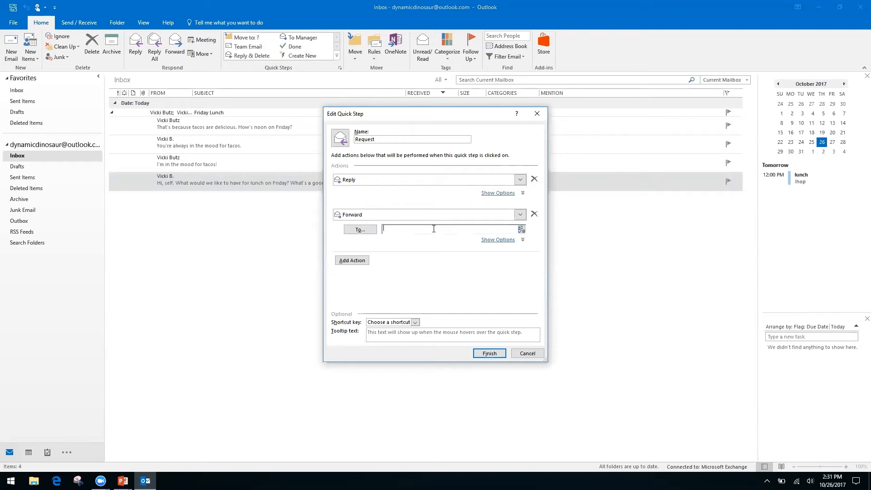
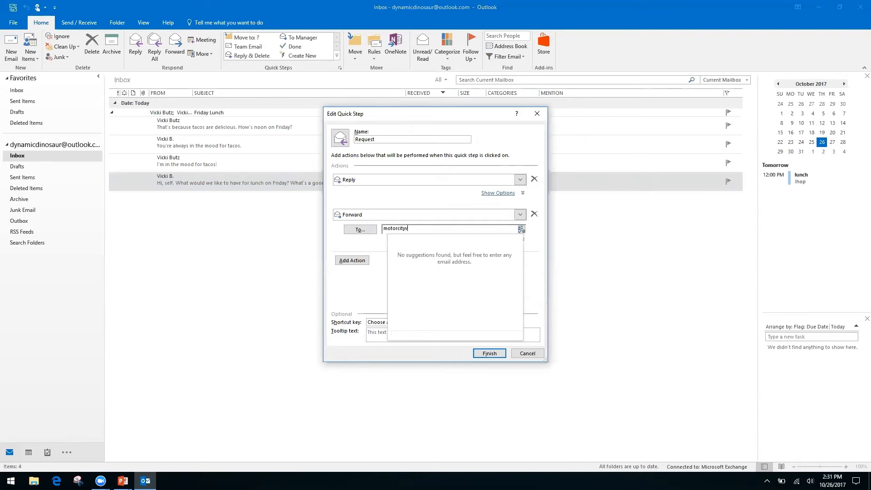
key(Tab)
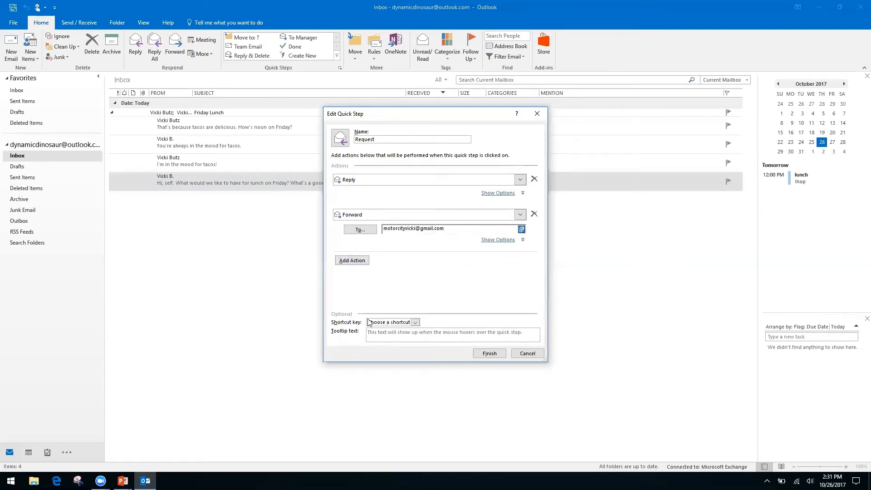
Step: Assign shortcut CTRL+SHIFT+2 to the Request Quick Step and finish it
click(415, 323)
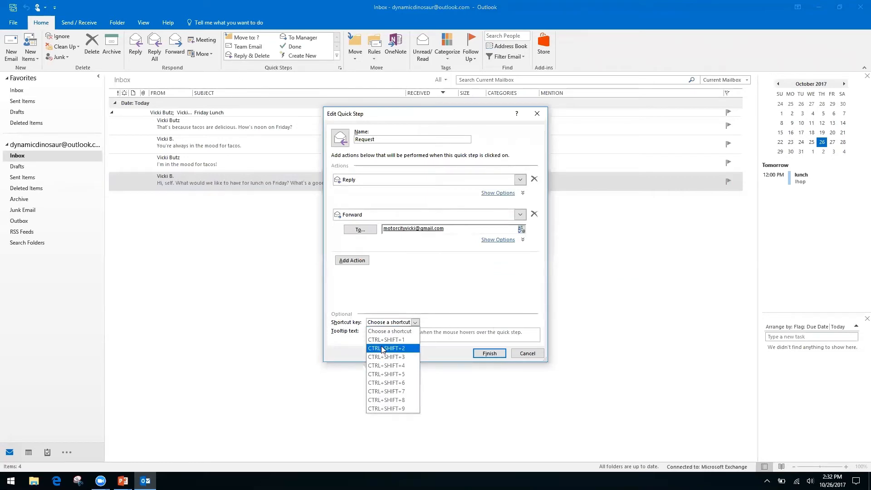
click(397, 350)
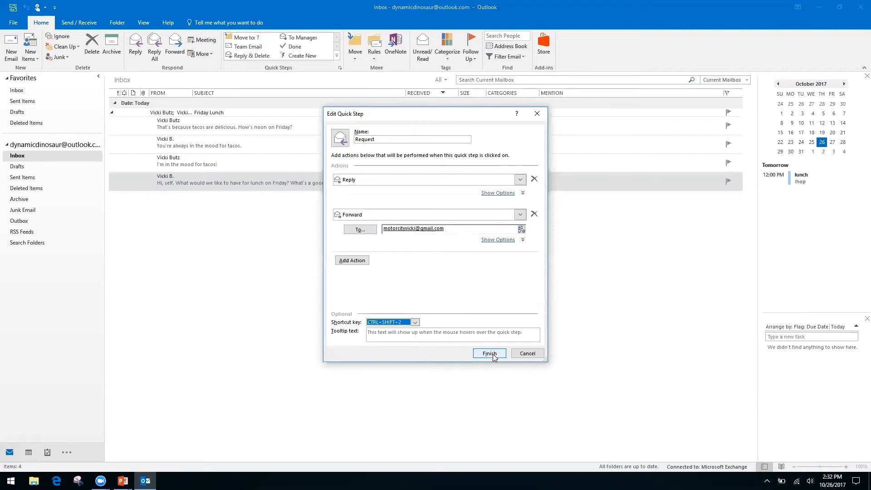
click(489, 354)
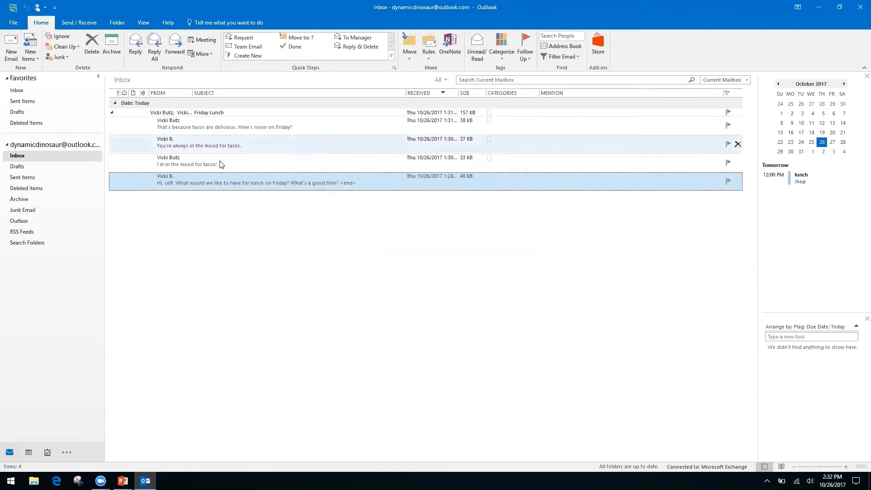
click(236, 163)
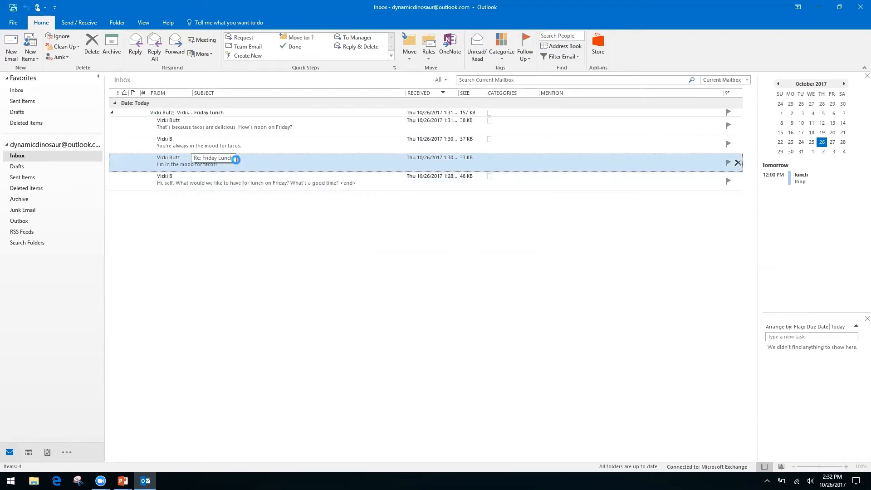
double_click(236, 160)
key(ctrl+f)
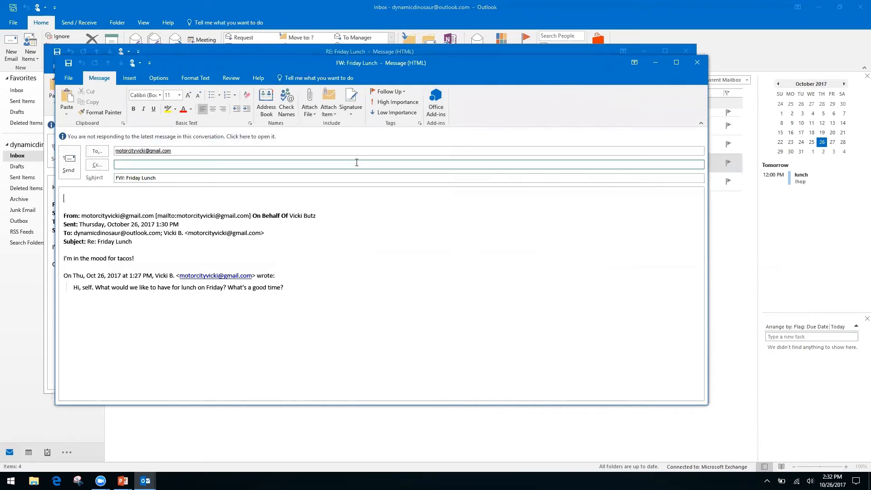
click(697, 63)
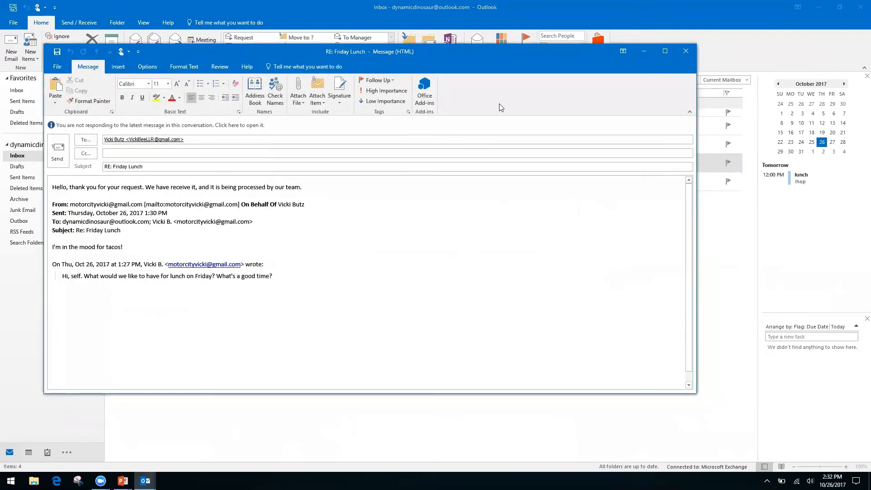
click(686, 51)
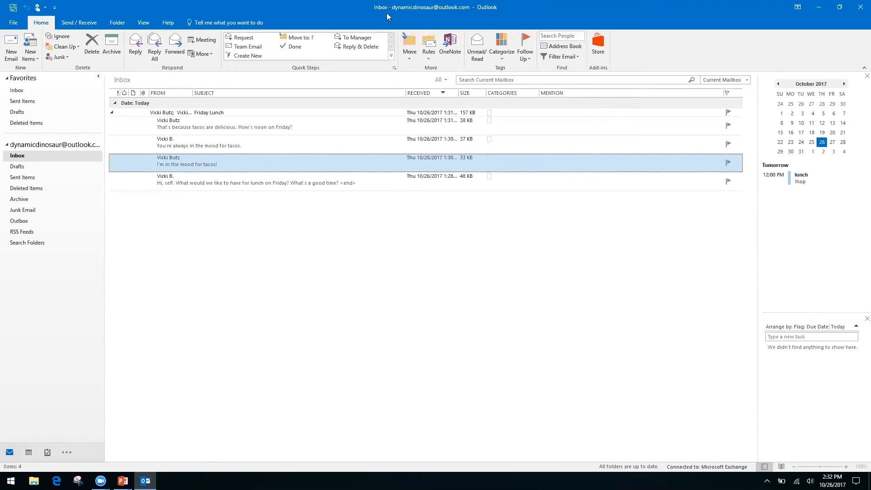
Step: Create a new Quick Step named Folders with a Move to folder action
click(252, 56)
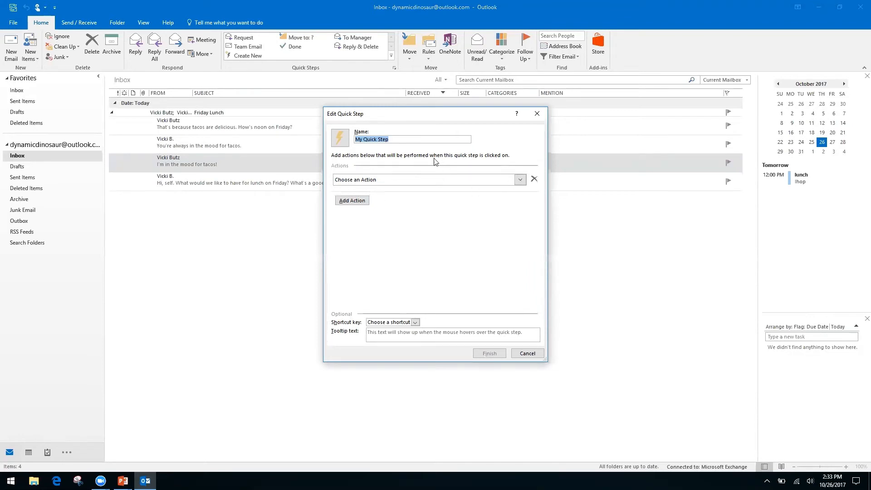
click(396, 139)
key(ctrl+a)
text(Folders)
click(521, 180)
click(395, 211)
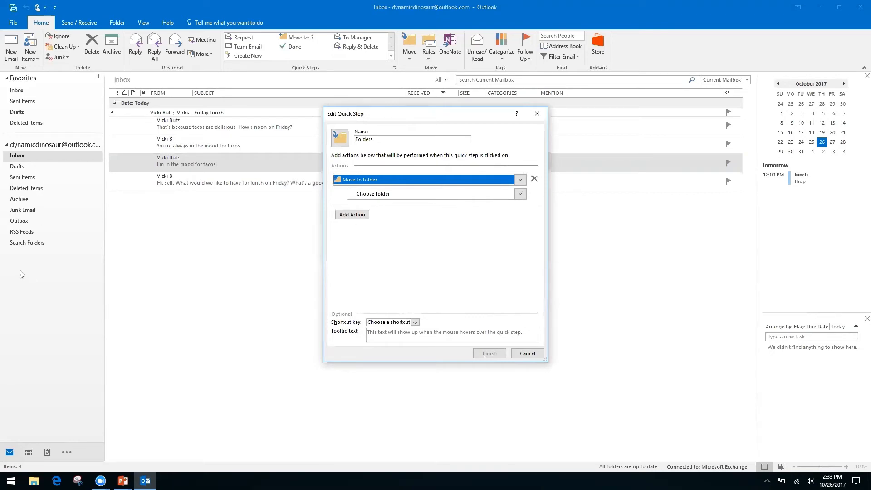
Step: Snooze the Windows update notice and open the destination folder choices
click(529, 354)
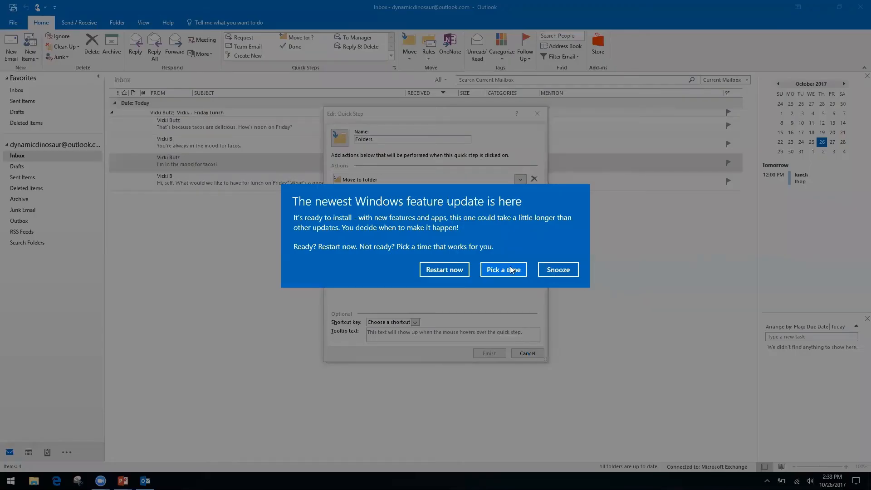
click(564, 271)
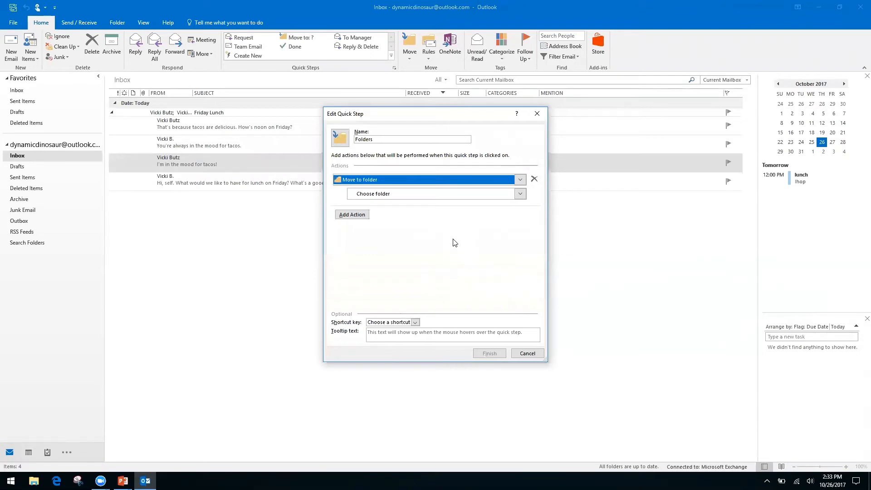
click(368, 195)
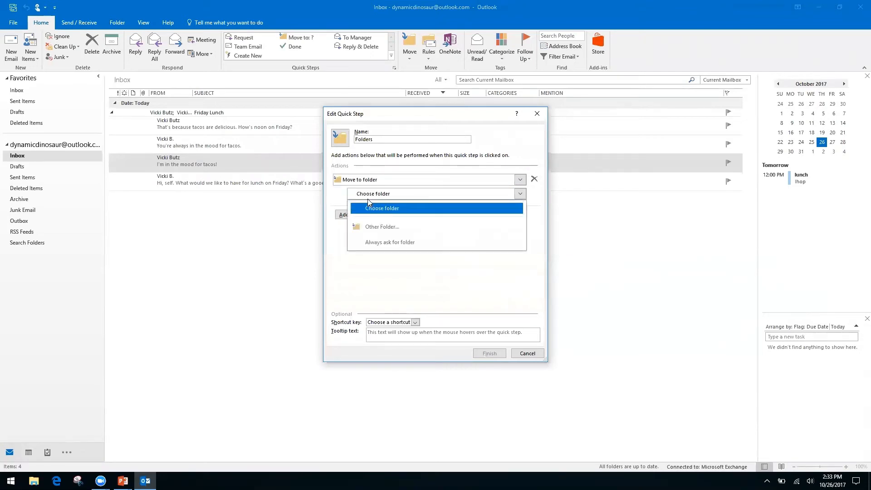
Step: Create a Finances folder under Inbox and set it as the move destination
click(396, 228)
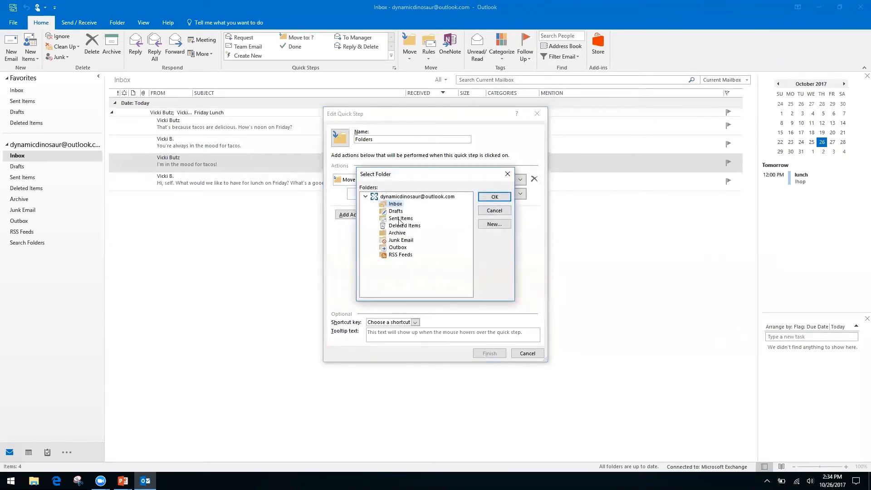
click(494, 226)
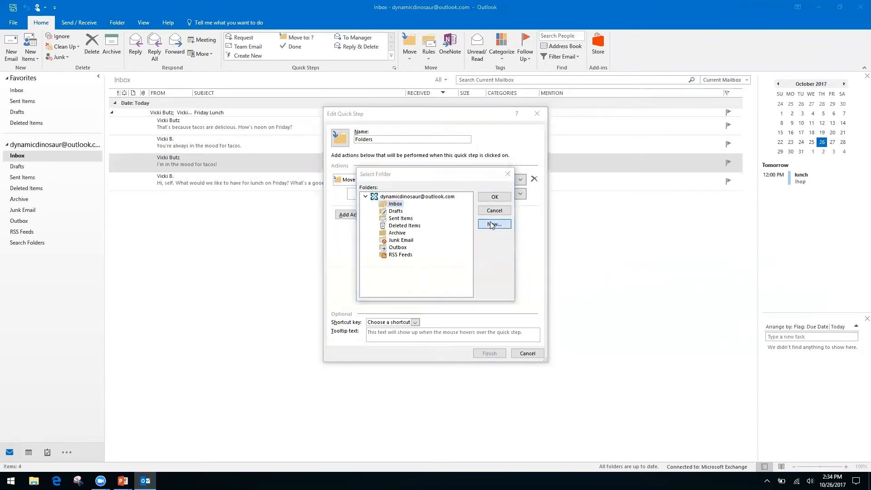
text(Fi)
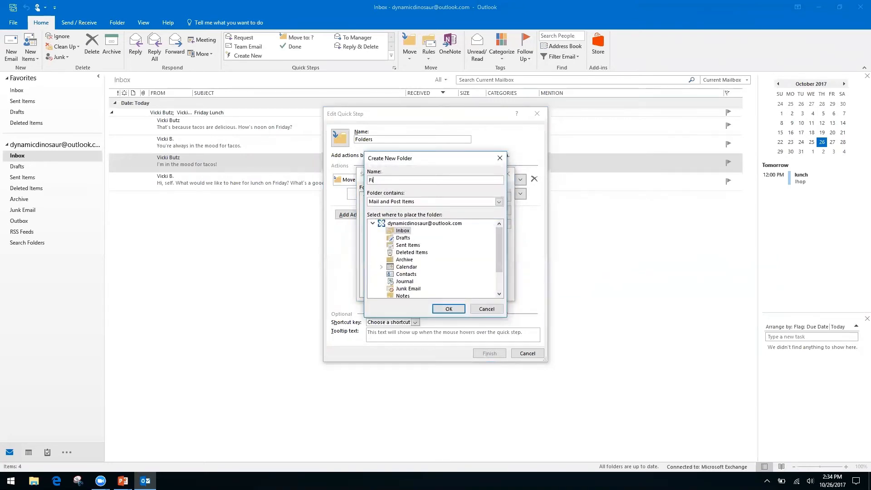
text(nances)
click(448, 310)
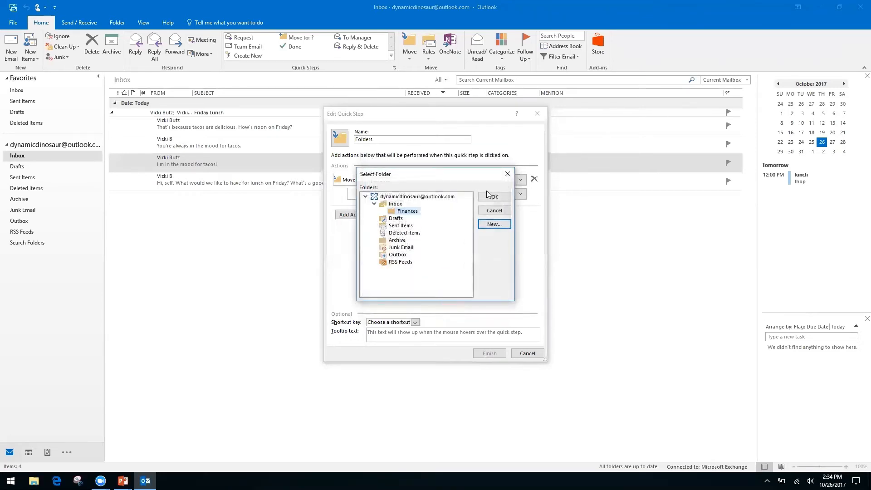
click(496, 197)
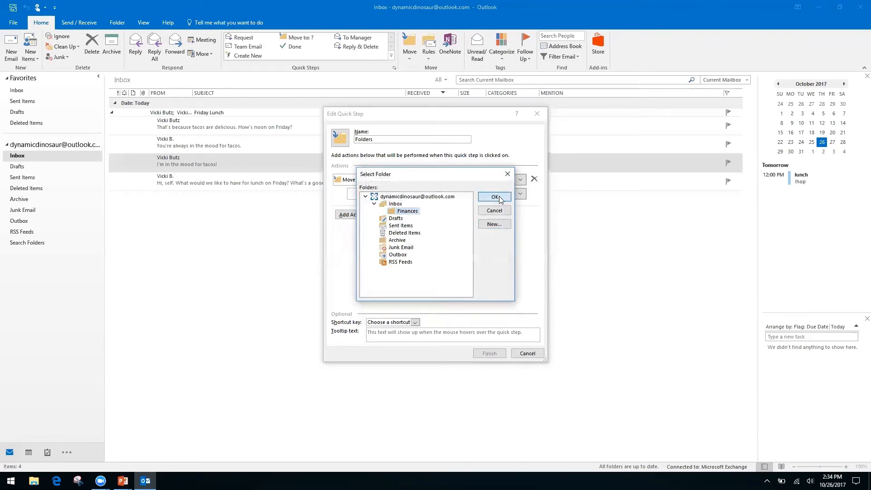
Step: Rename the Quick Step to Finances and save it
click(394, 137)
text(Fina)
key(BackSpace)
key(BackSpace)
key(BackSpace)
key(BackSpace)
key(BackSpace)
key(BackSpace)
key(BackSpace)
key(BackSpace)
key(BackSpace)
key(BackSpace)
text(Finances)
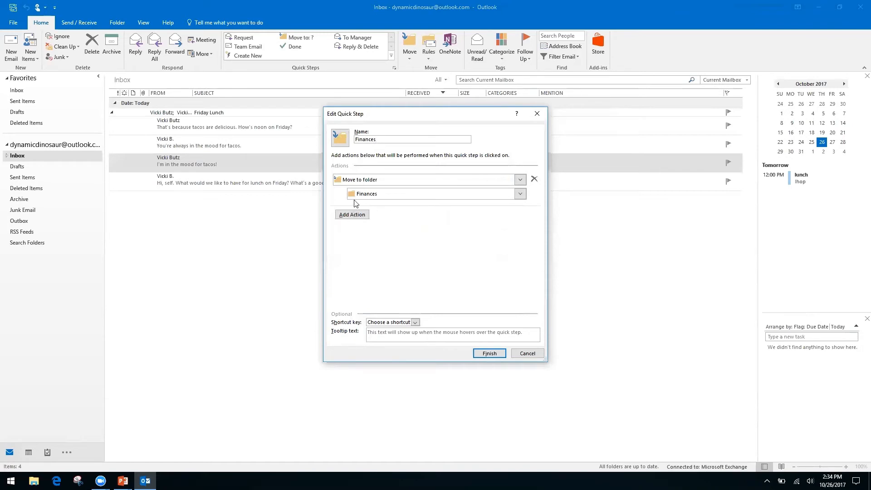
click(489, 354)
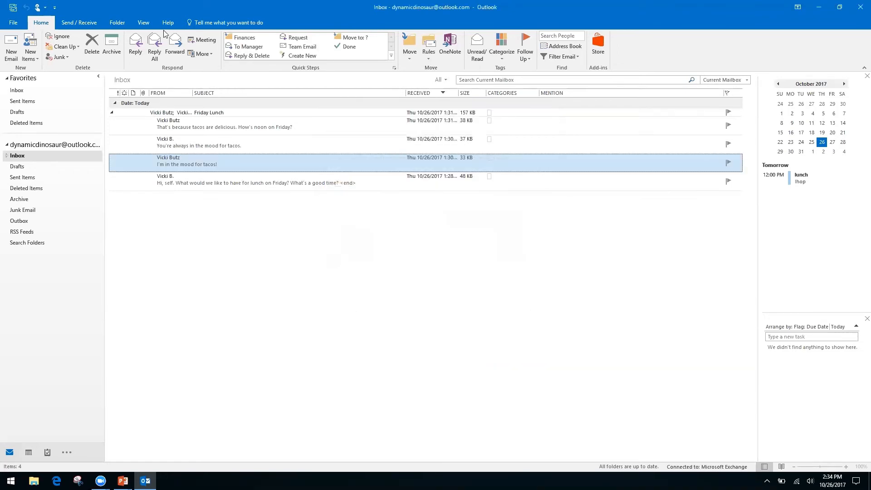
Step: Move the tacos message with the Finances Quick Step, check the Finances folder, return to Inbox
click(244, 38)
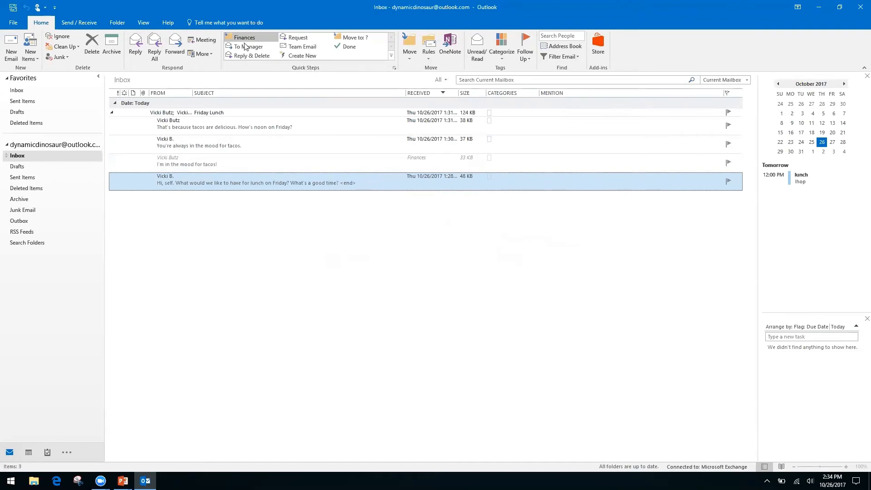
click(6, 156)
click(25, 166)
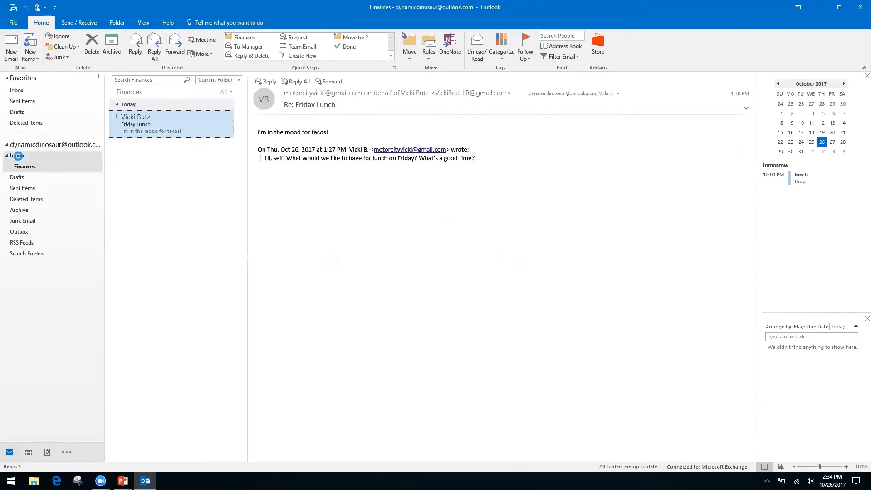
click(18, 156)
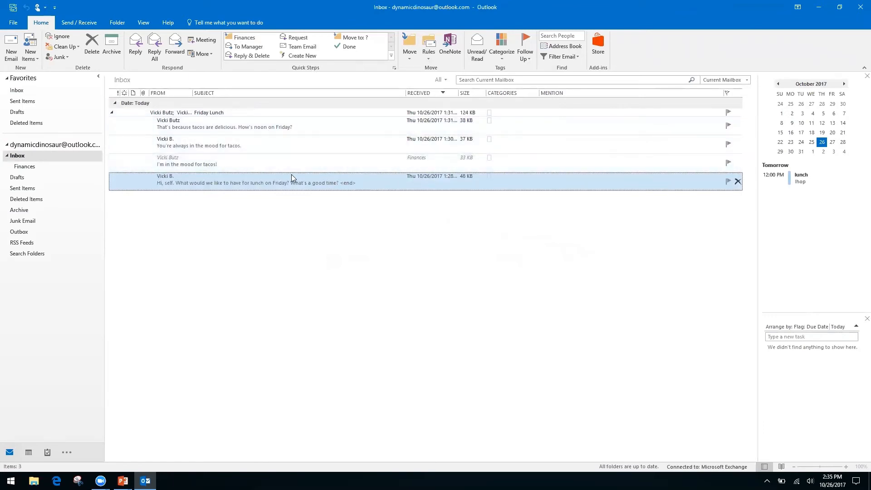
Step: Open the Re: Friday Lunch message in its own window, then close it
click(113, 114)
click(113, 114)
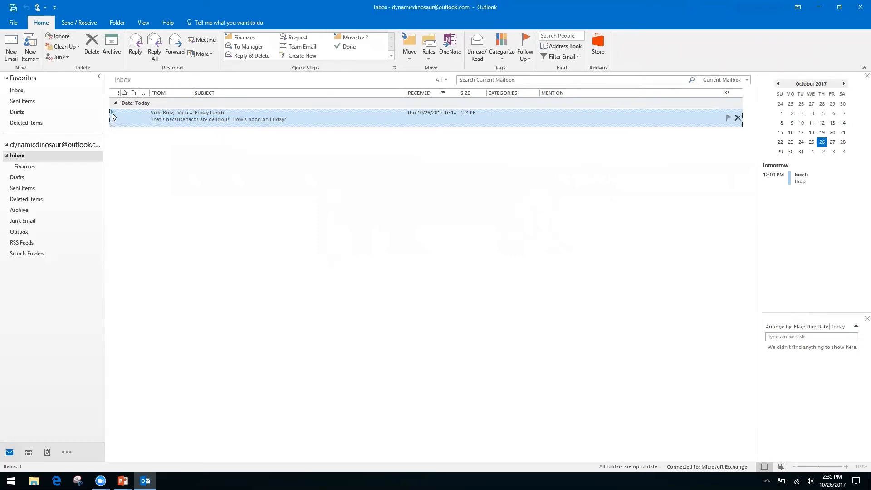
double_click(113, 113)
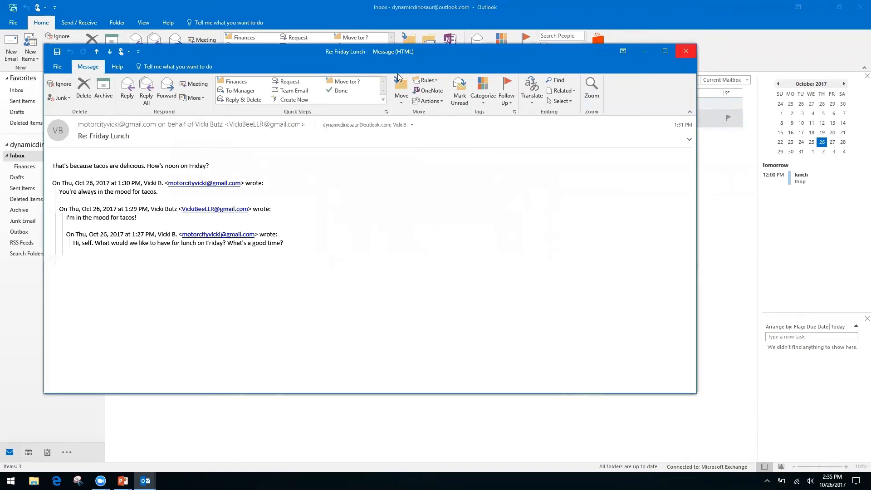
click(686, 52)
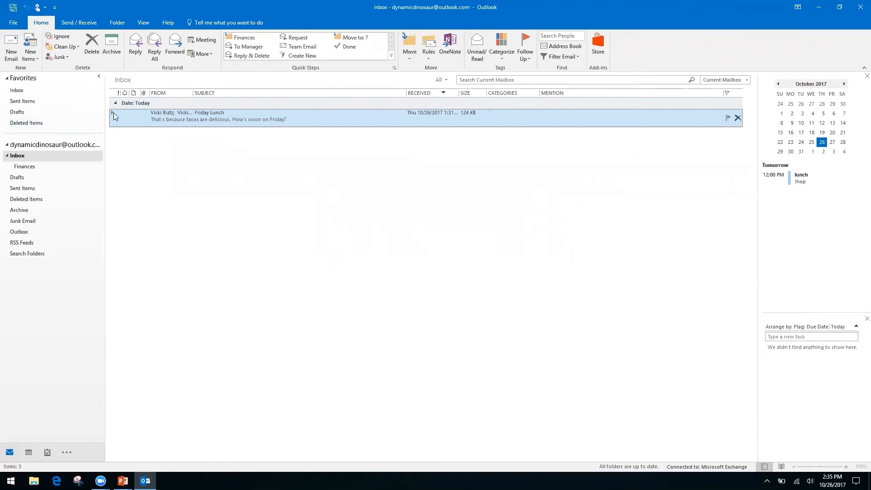
Step: Delete the 'You're always in the mood for tacos.' message from the Friday Lunch conversation
click(113, 112)
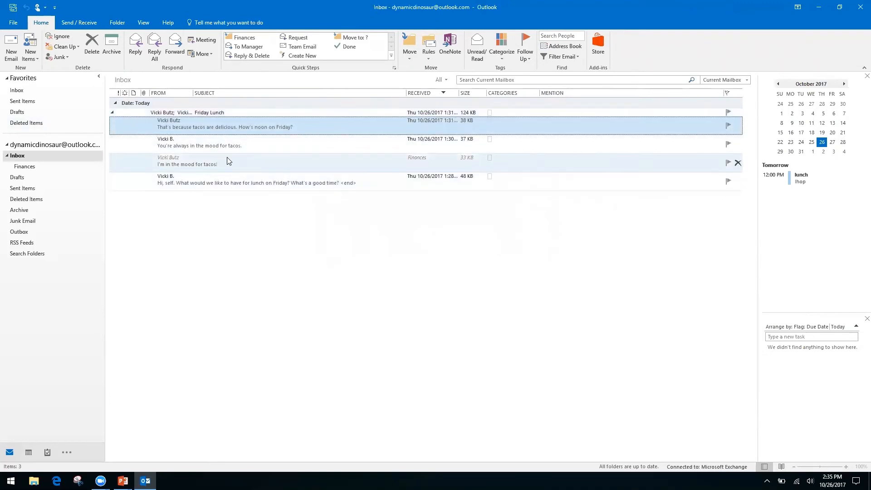
click(309, 161)
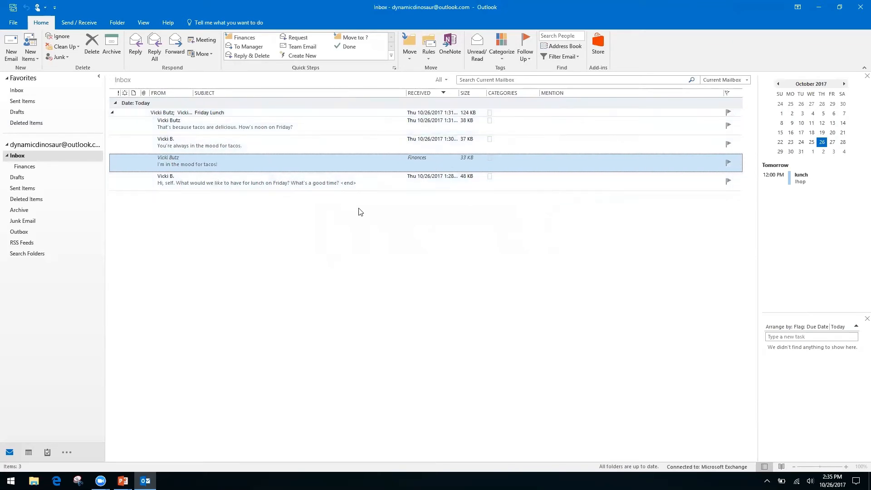
click(304, 145)
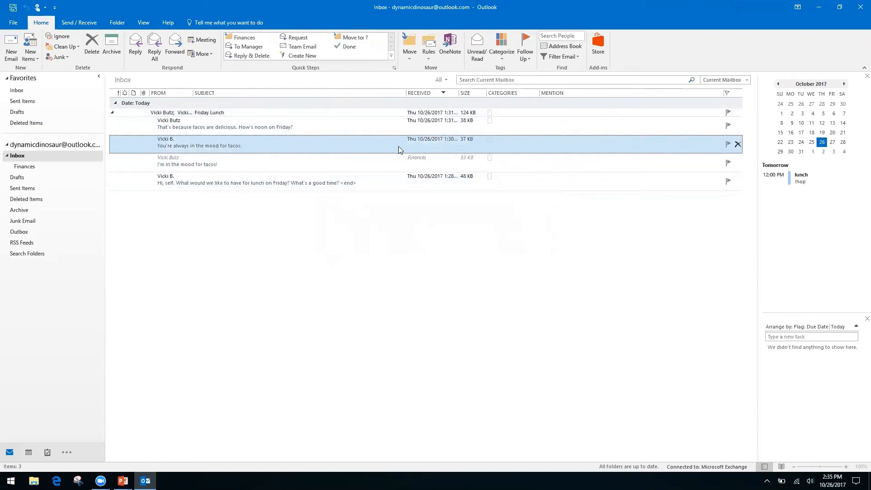
click(91, 46)
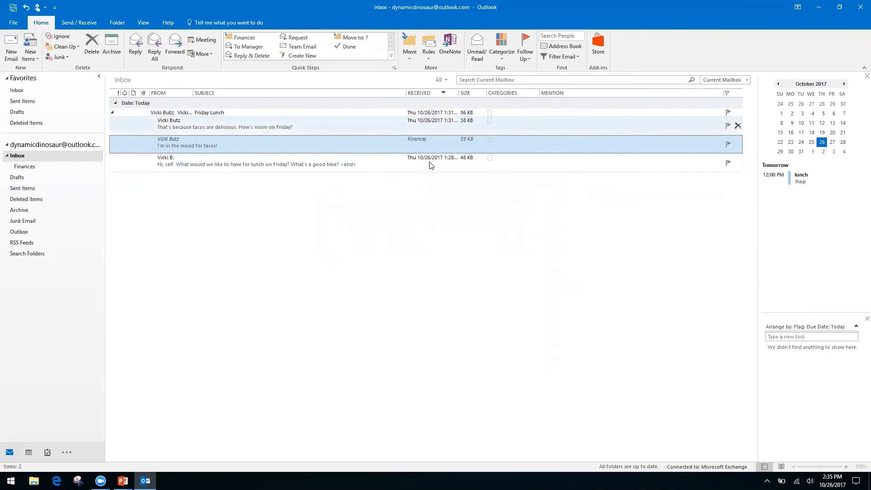
Step: Collapse the Friday Lunch conversation and switch to the PowerPoint title slide
click(115, 114)
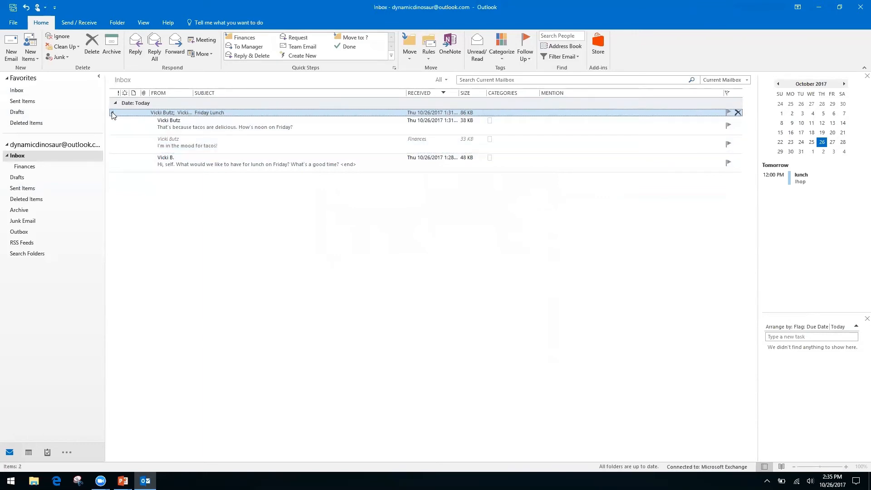
click(112, 112)
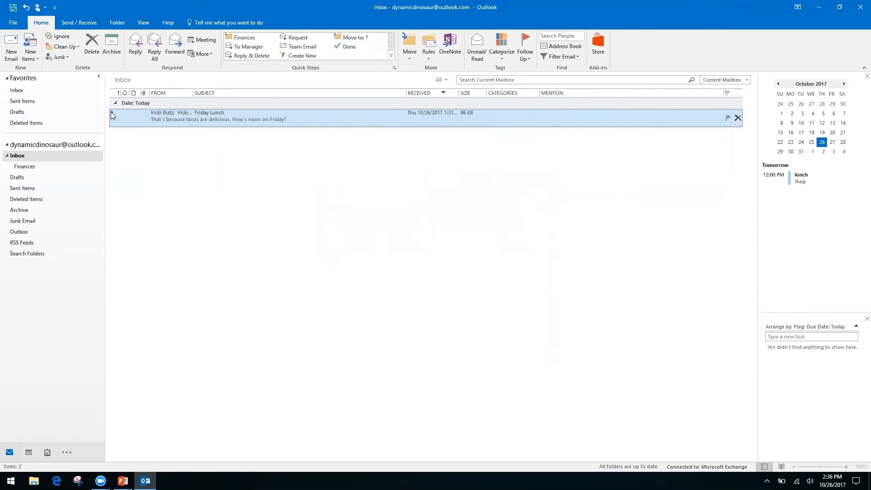
click(112, 113)
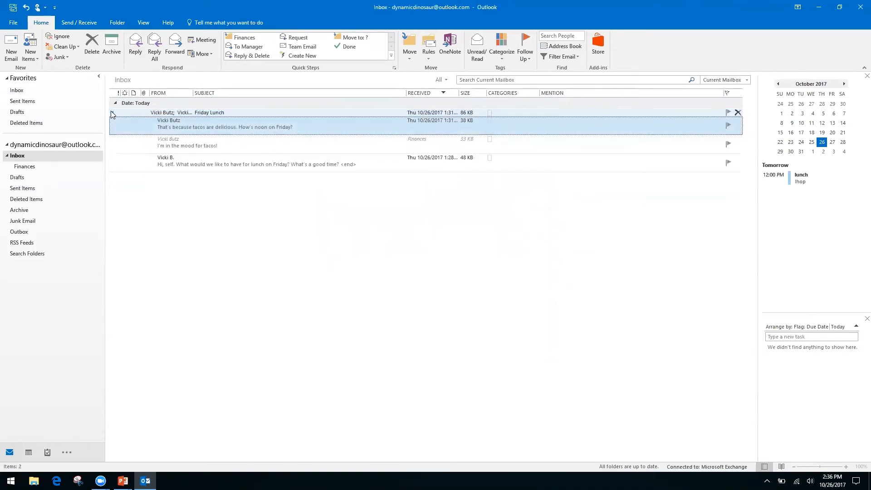
click(113, 114)
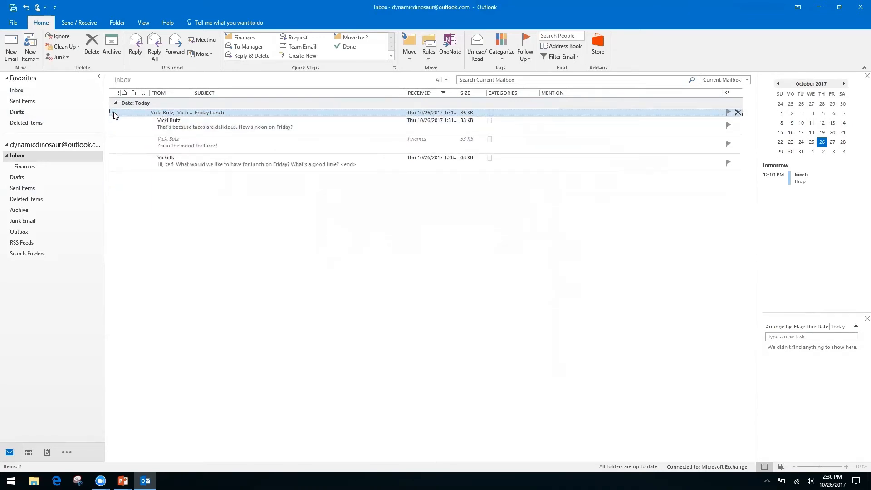
click(113, 113)
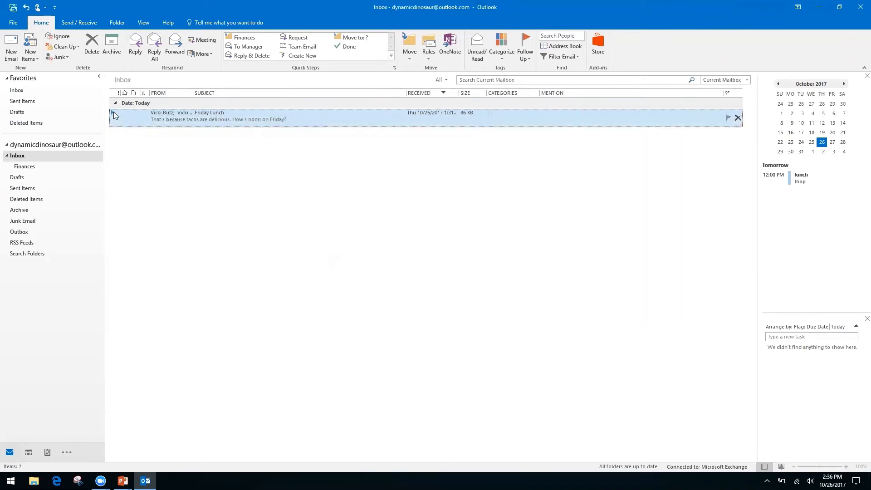
key(alt+Tab)
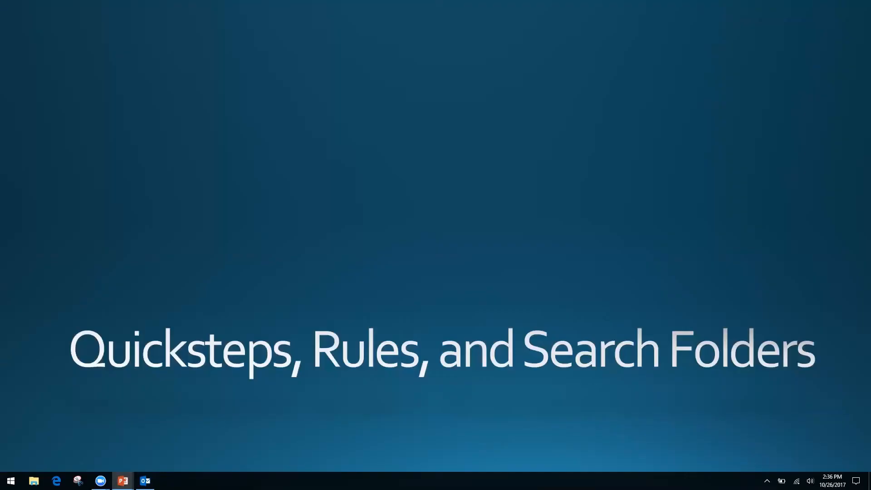
Step: Switch from the PowerPoint slideshow back to the Outlook Inbox
key(alt+Tab)
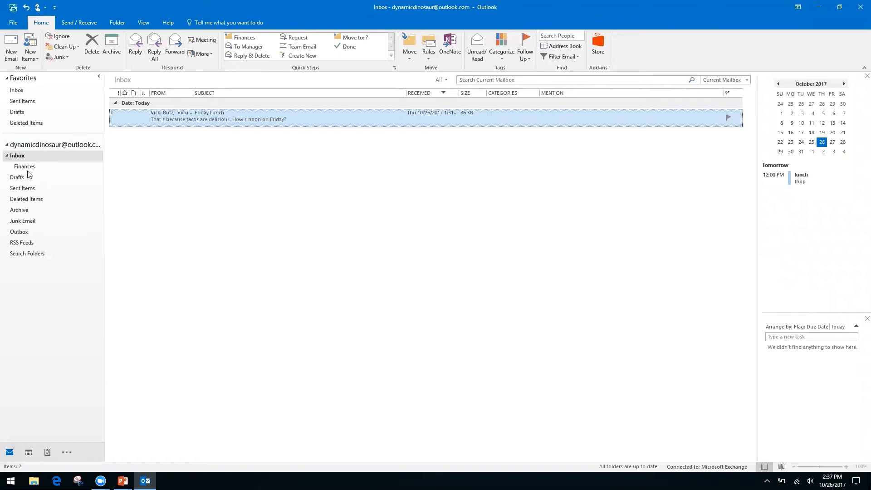
Step: Select the Inbox and start a new rule from the Friday Lunch message with Create Rule
click(32, 271)
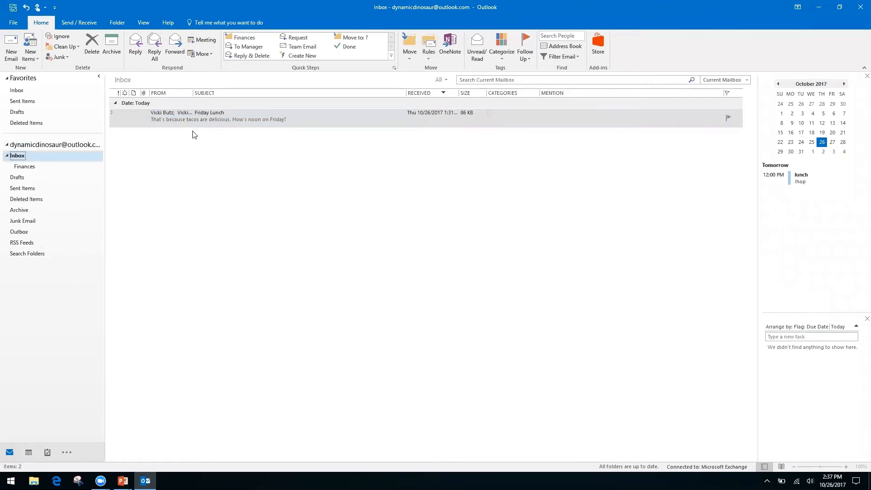
click(427, 60)
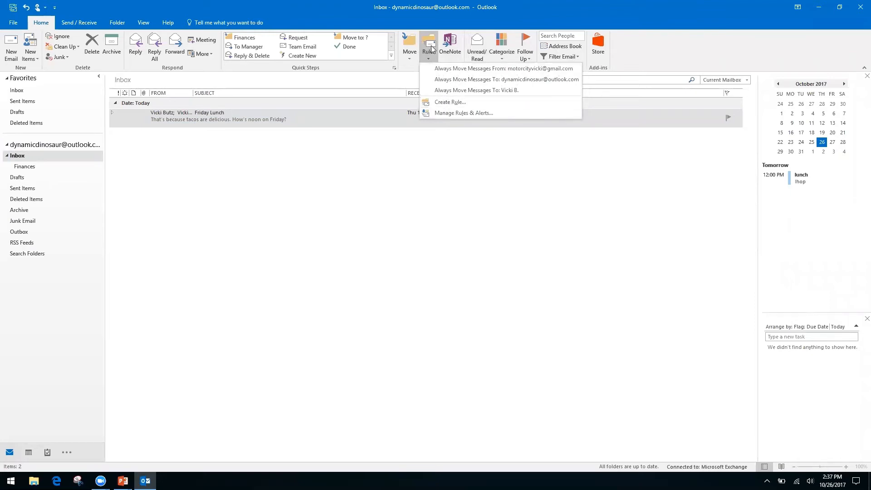
click(448, 103)
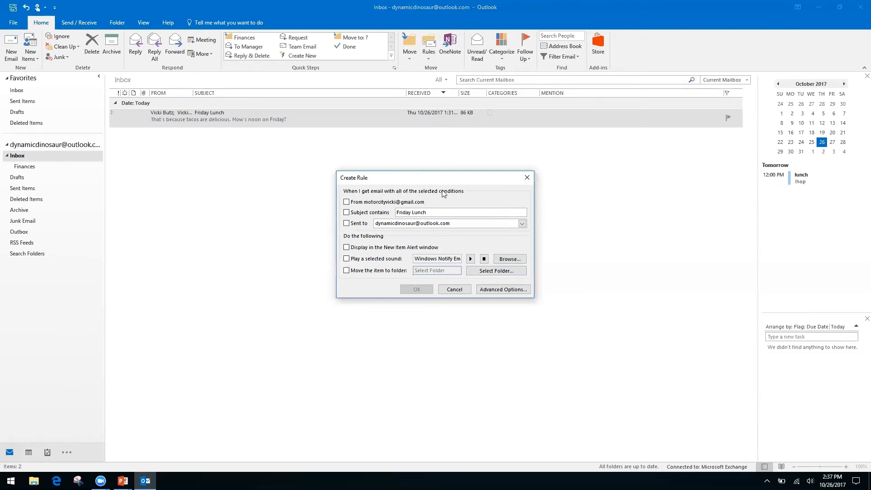
Step: Switch from the Create Rule dialog to the full Rules Wizard through Advanced Options
click(505, 293)
click(494, 289)
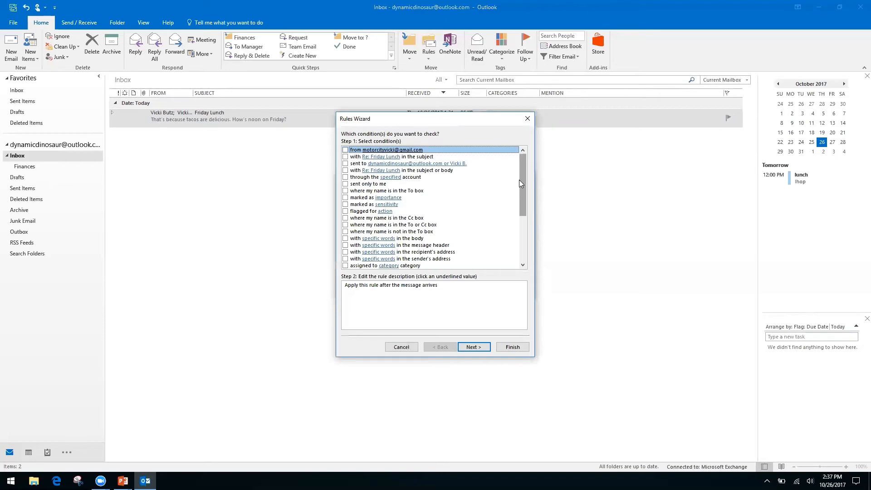
Step: Set the rule's condition to 'where my name is not in the To box' and continue
click(346, 219)
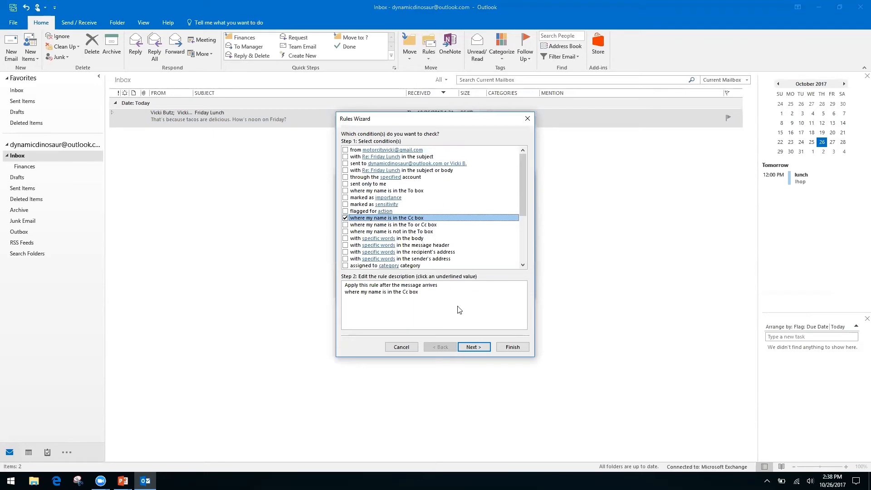
click(345, 218)
click(346, 231)
click(346, 231)
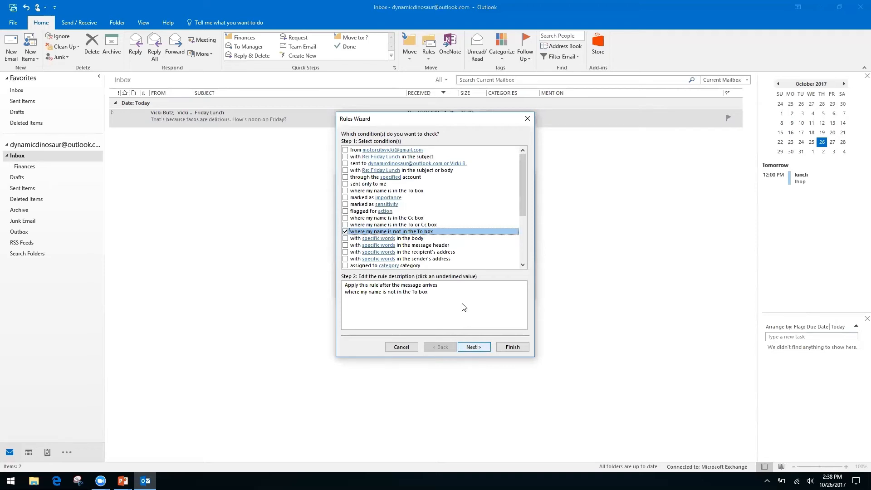
click(481, 347)
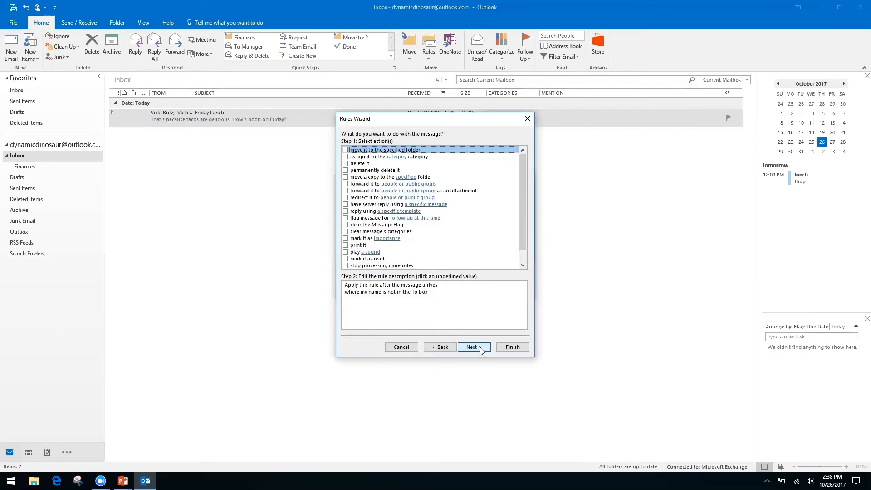
Step: Make the rule move matching messages into a new Inbox CC folder under Inbox
click(346, 150)
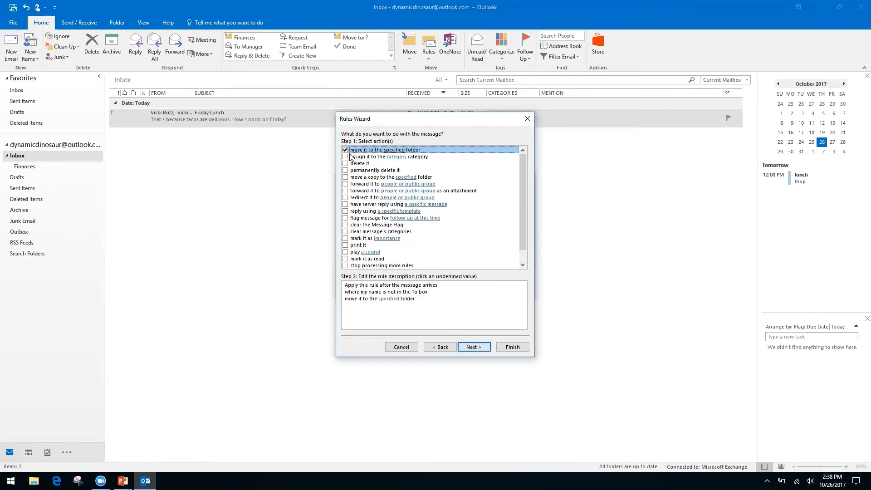
click(388, 299)
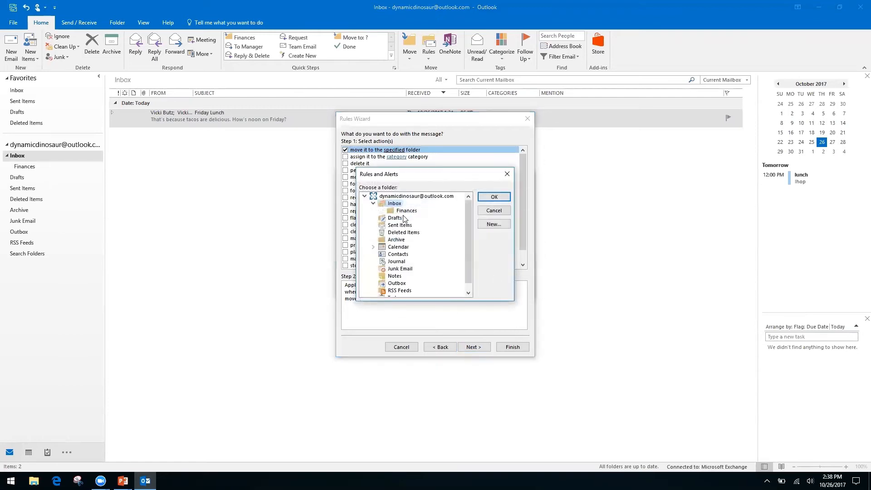
click(495, 224)
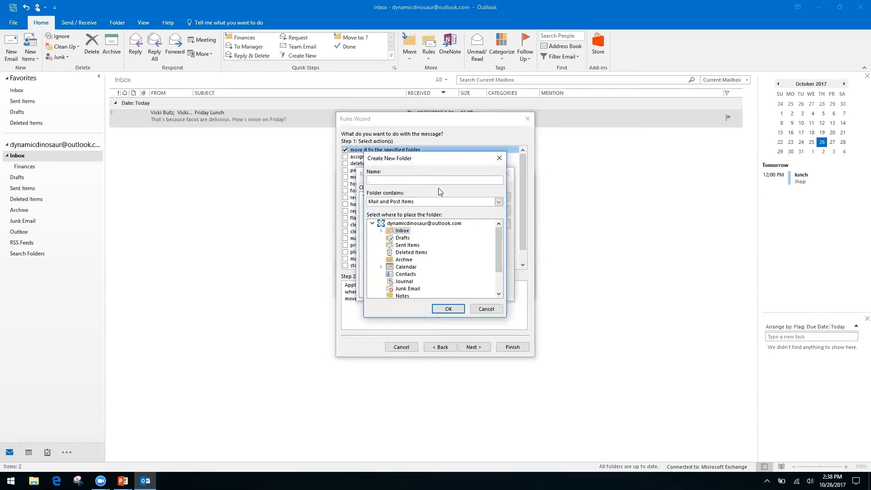
click(400, 224)
click(448, 309)
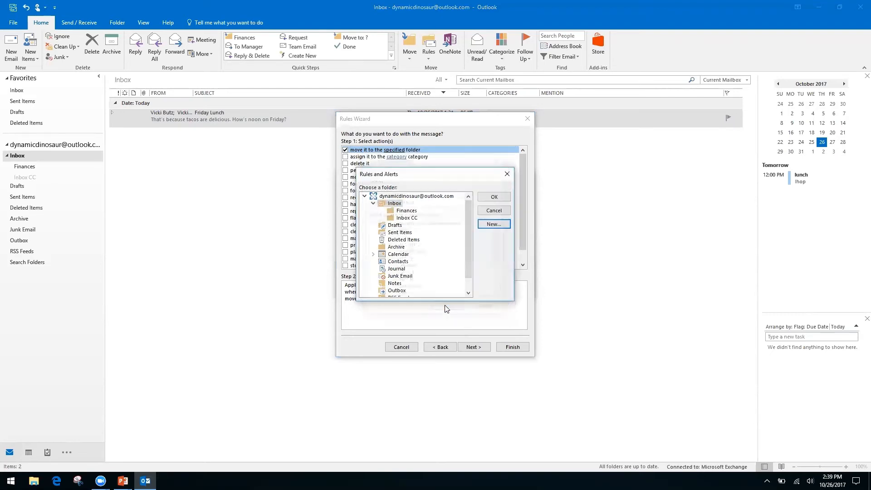
click(492, 198)
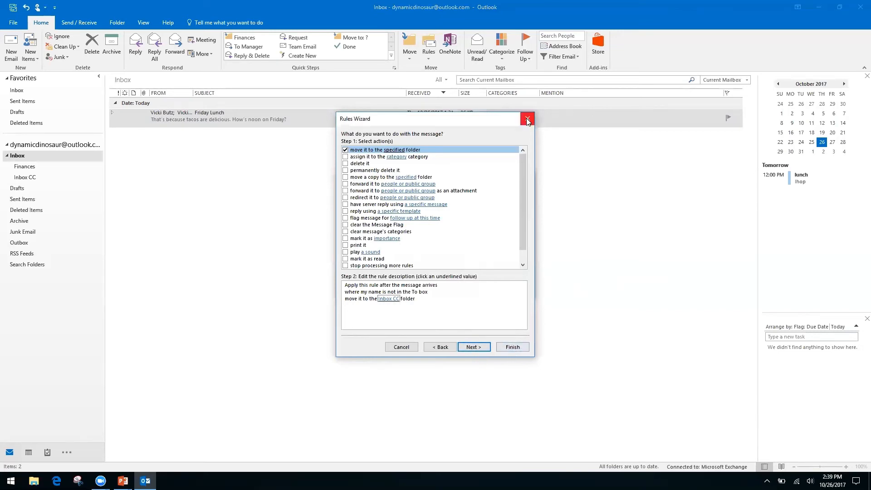
click(486, 350)
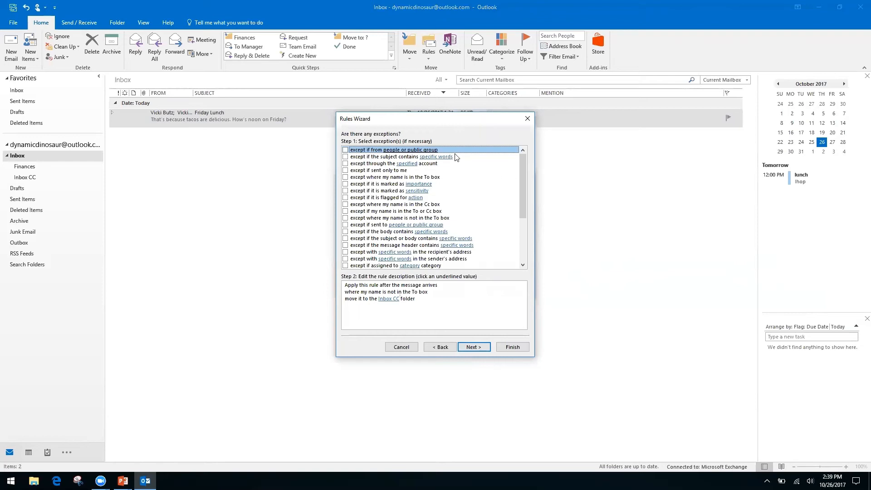
Step: Try a sender exception, then clear it so the rule has no exceptions, and continue
click(389, 299)
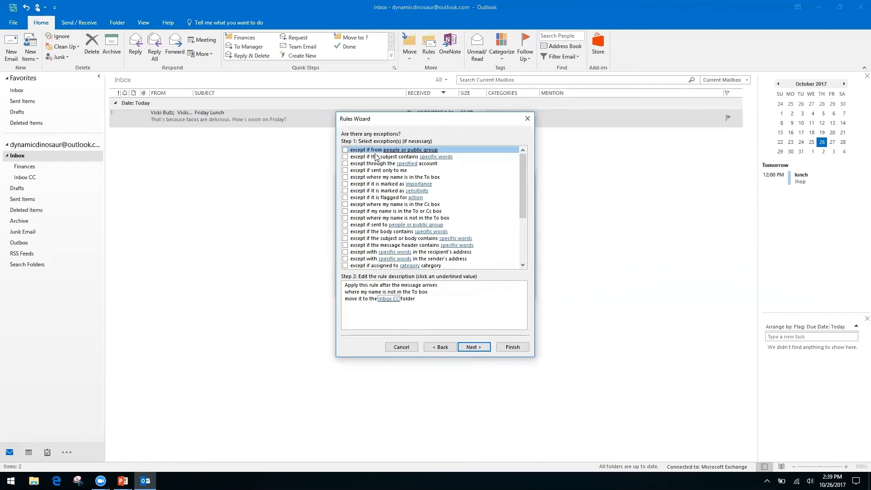
click(346, 150)
click(405, 306)
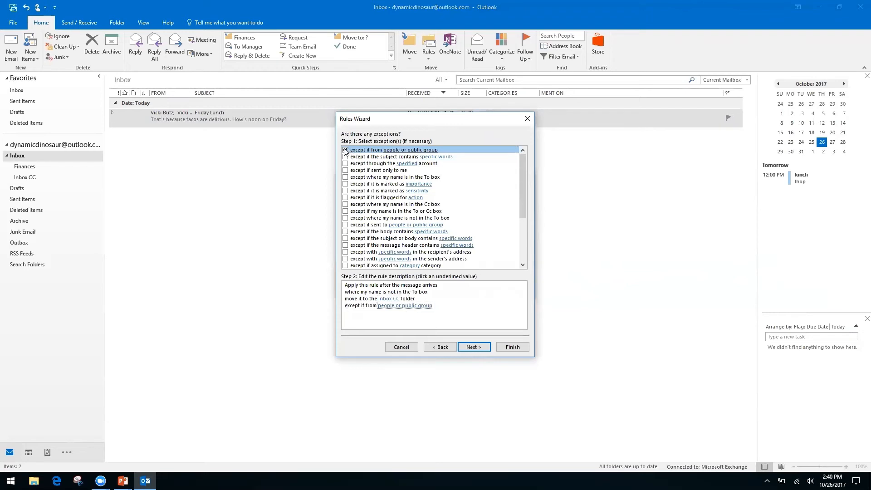
click(384, 307)
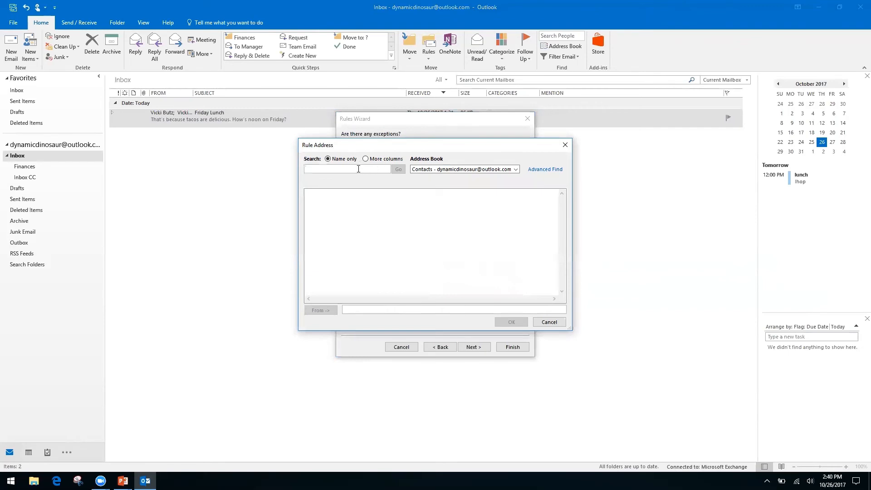
click(516, 172)
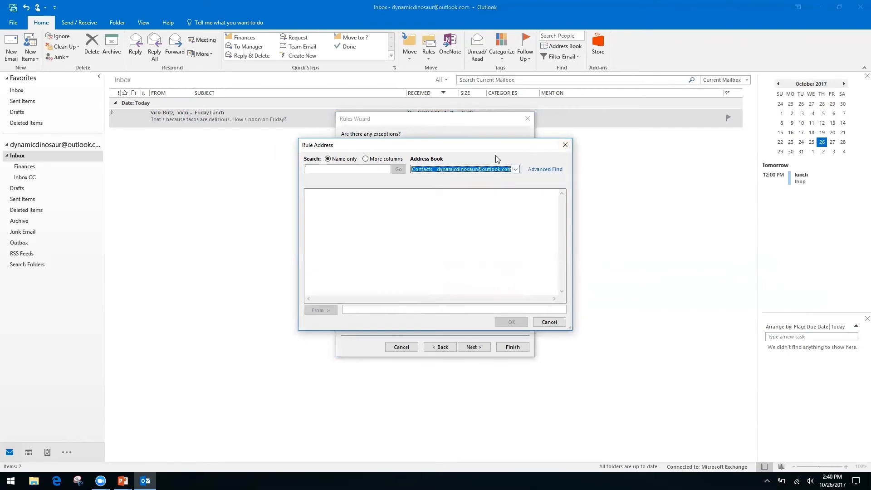
click(564, 145)
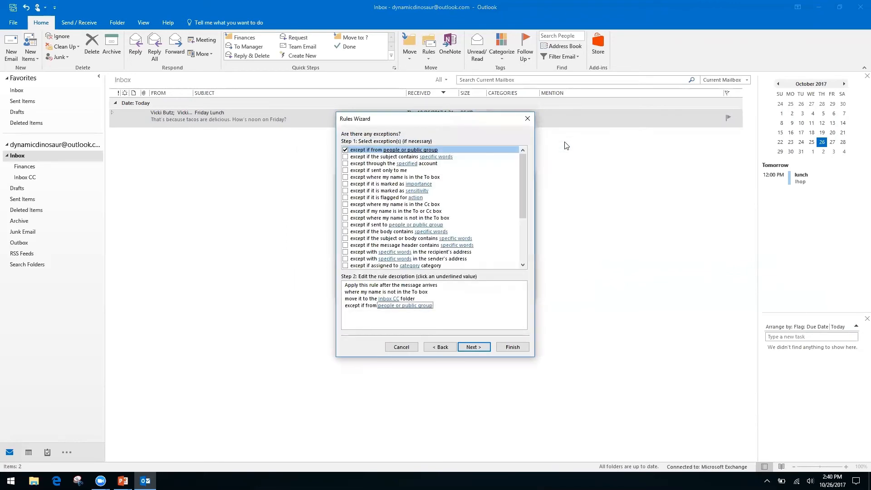
click(345, 149)
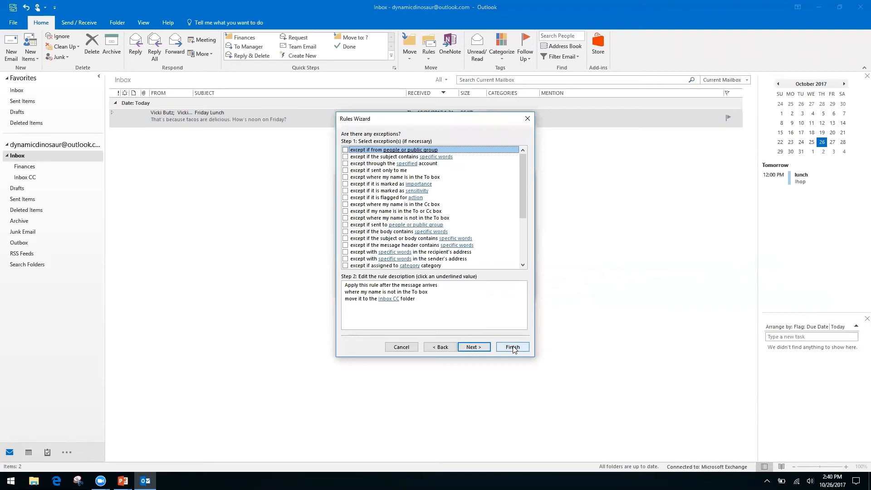
click(474, 348)
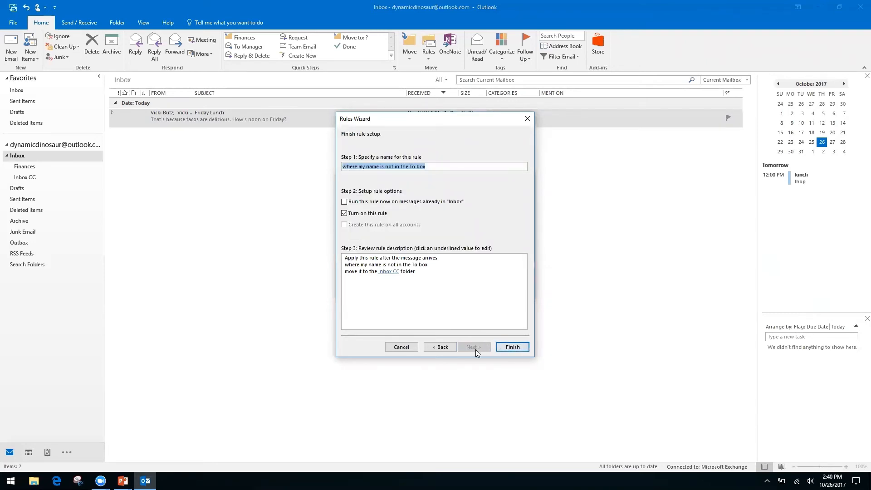
Step: Finish the rule with 'Run this rule now on messages already in Inbox' enabled
click(344, 202)
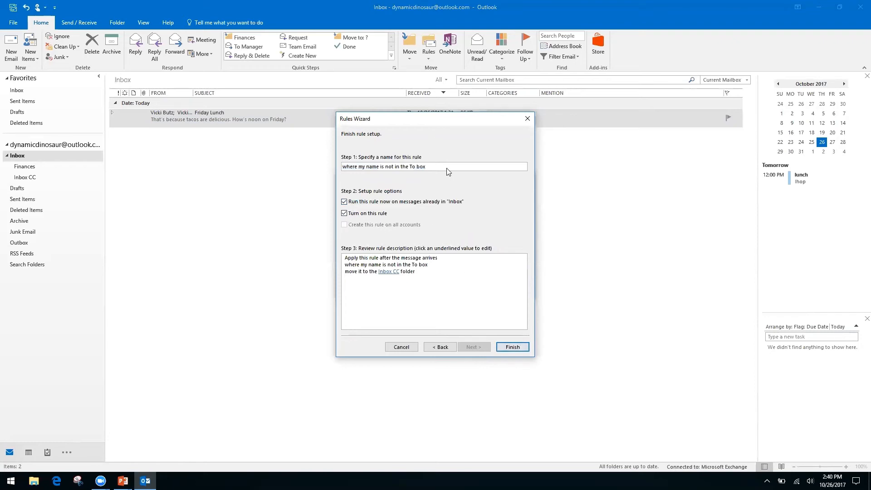
click(513, 348)
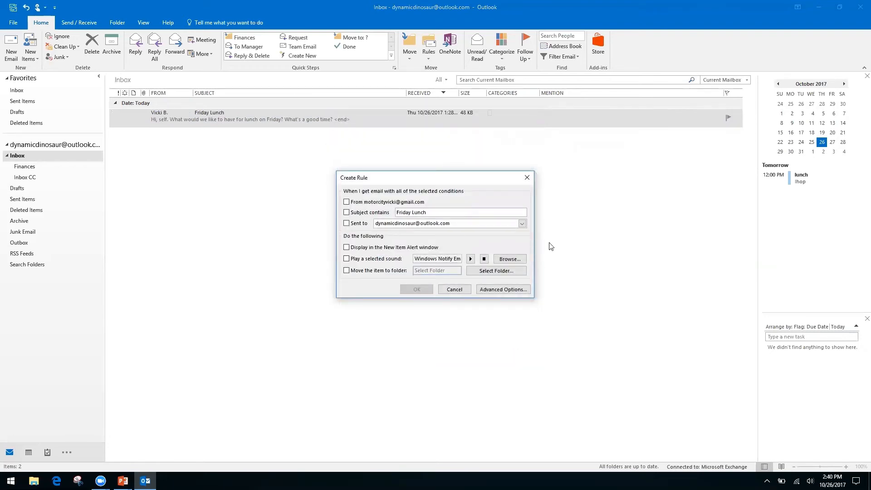
Step: Close the leftover Create Rule dialog and review the new rule in the rule manager
click(455, 290)
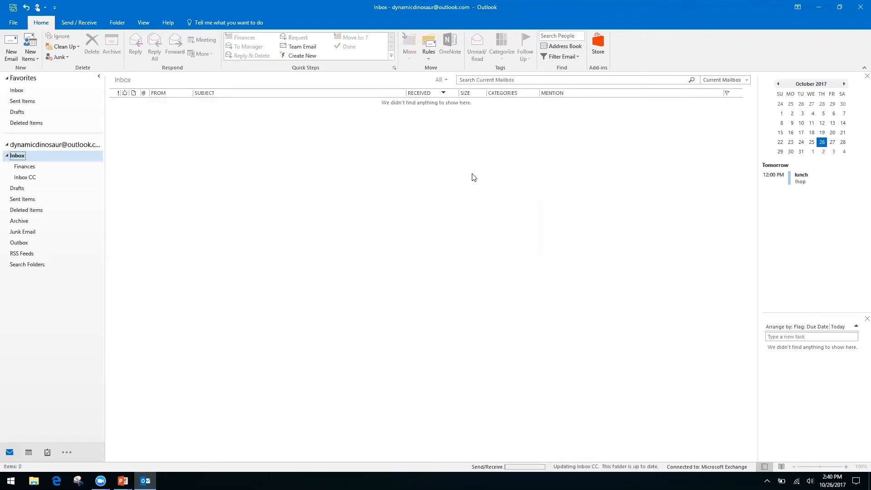
click(428, 57)
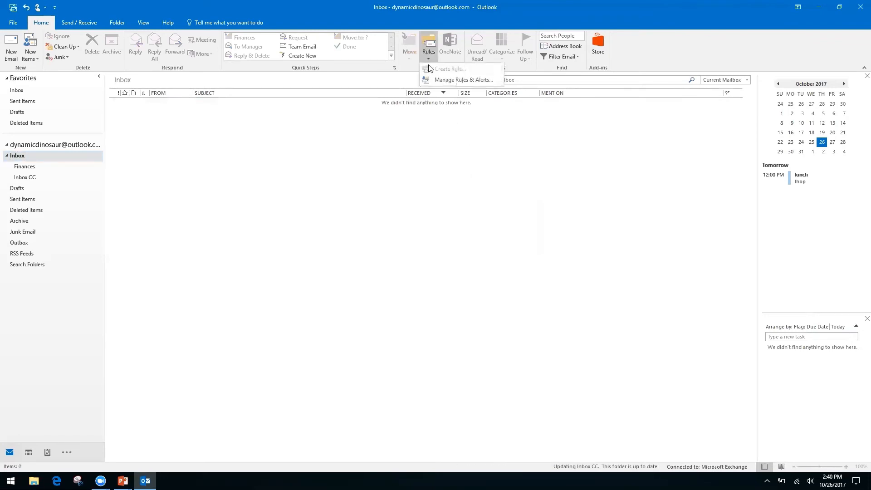
click(451, 80)
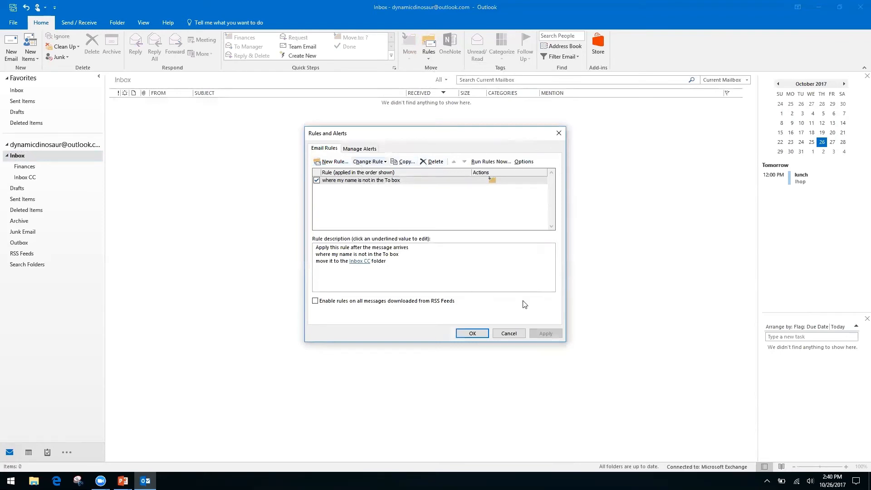
click(510, 334)
click(428, 58)
click(379, 143)
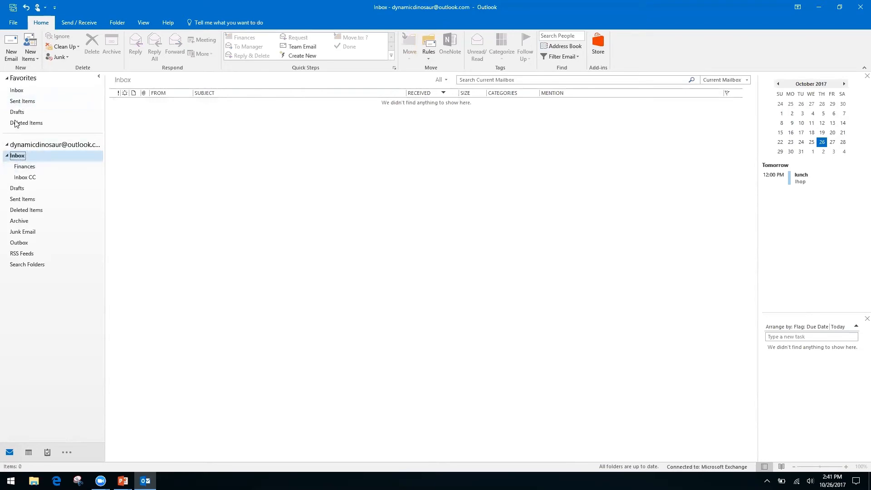
Step: Move from Outlook Today through the Inbox to the Inbox CC folder holding Friday Lunch
click(51, 145)
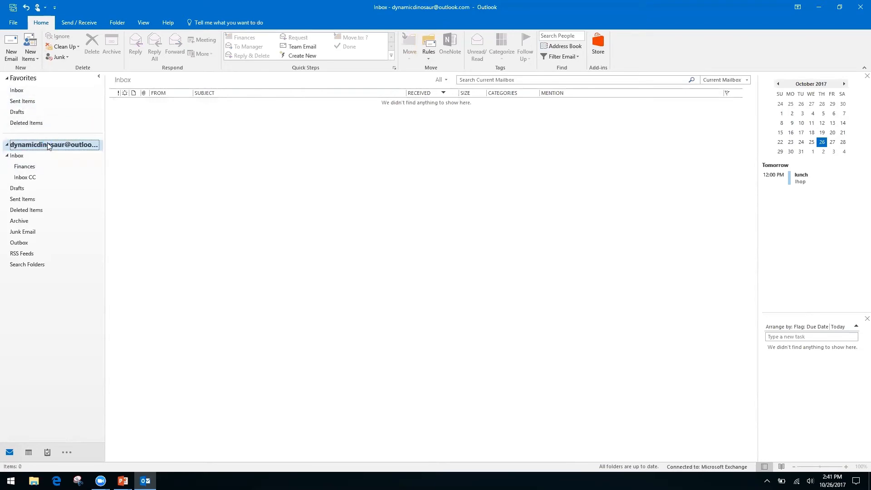
click(16, 92)
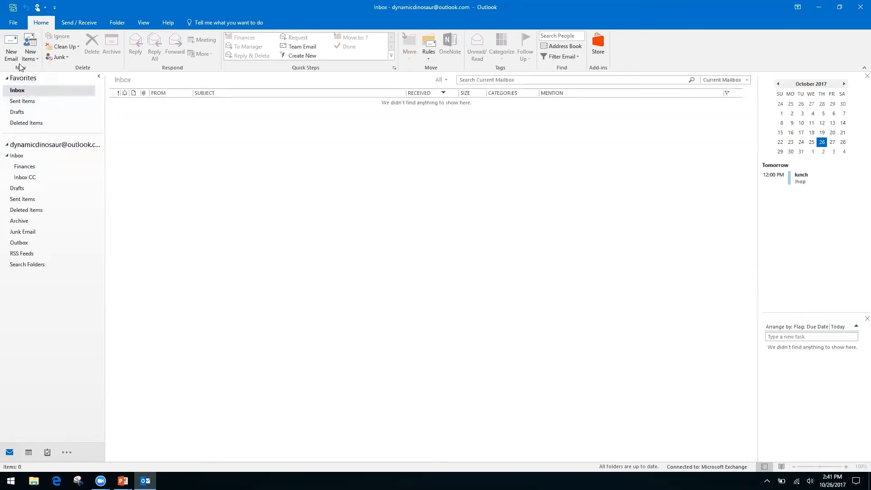
click(13, 156)
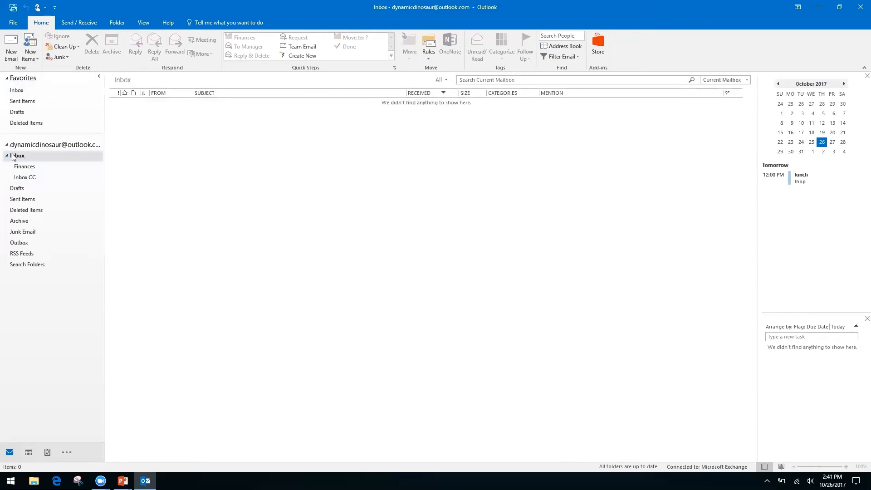
click(25, 182)
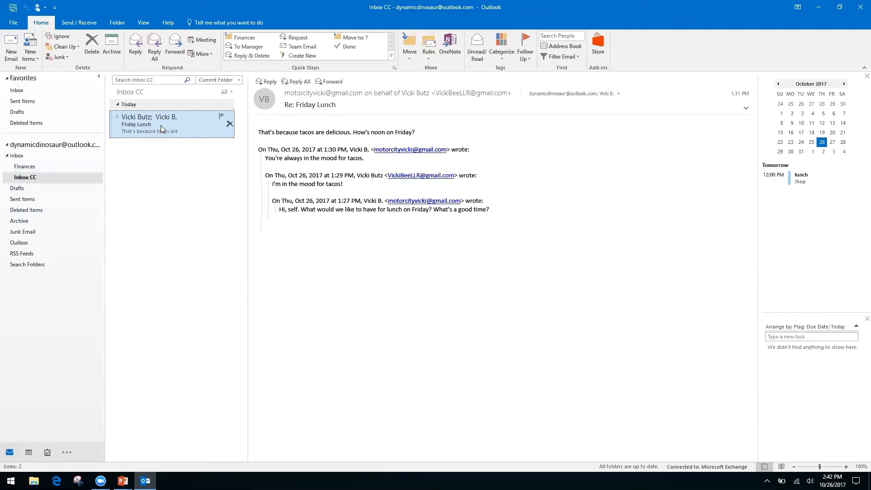
Step: Choose New Search Folder from the Search Folders context menu
right_click(27, 264)
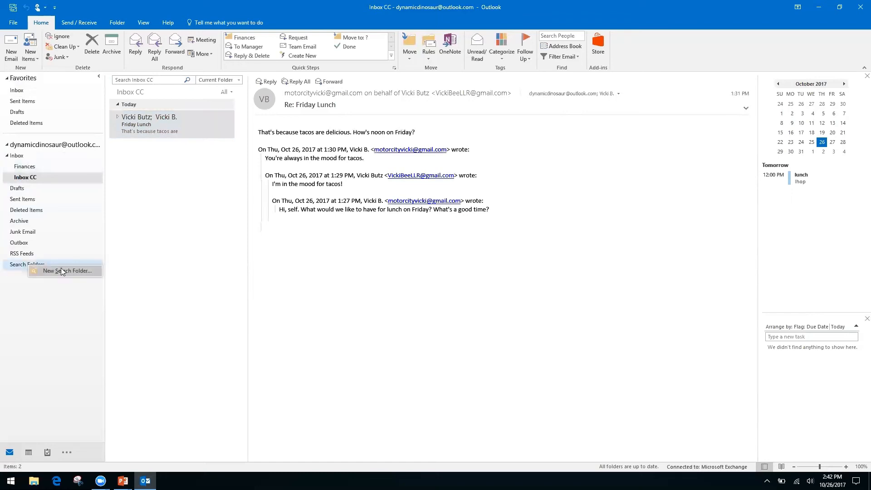
click(42, 320)
right_click(27, 266)
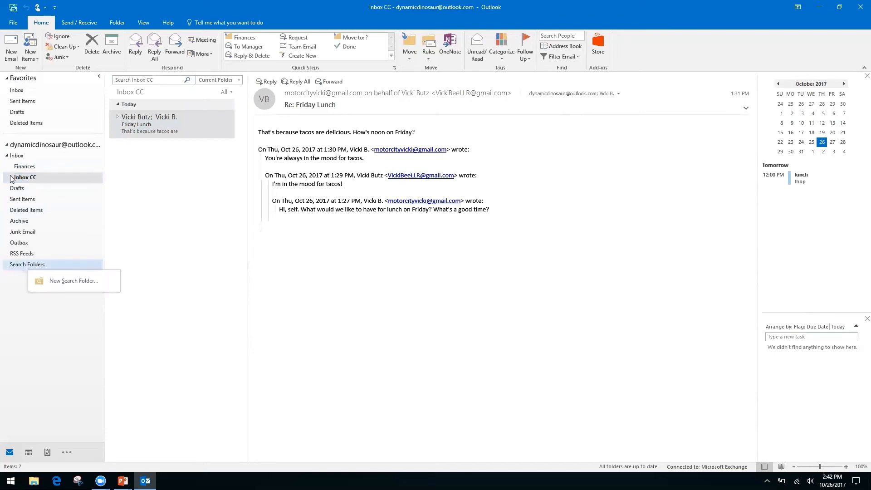
click(10, 289)
right_click(41, 268)
click(62, 271)
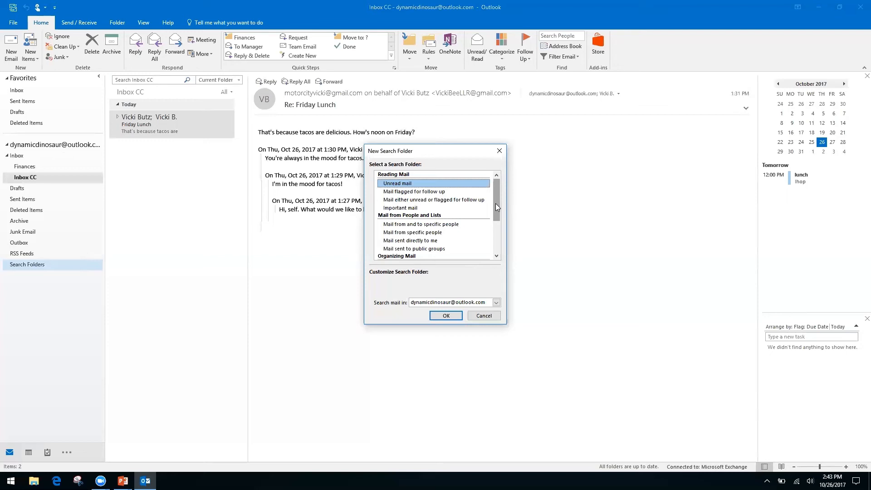
Step: Define a custom search folder named 'Invoices from Client A', accepting it without criteria
click(406, 234)
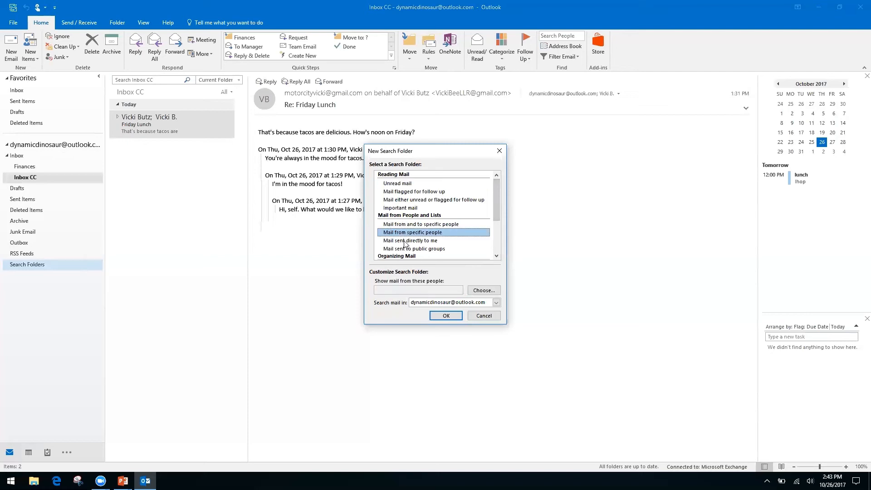
click(404, 240)
drag(496, 203, 492, 242)
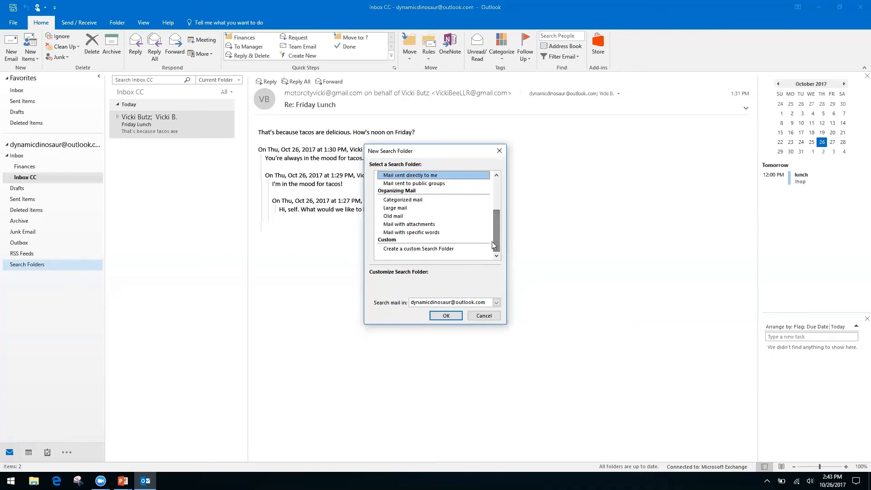
click(434, 249)
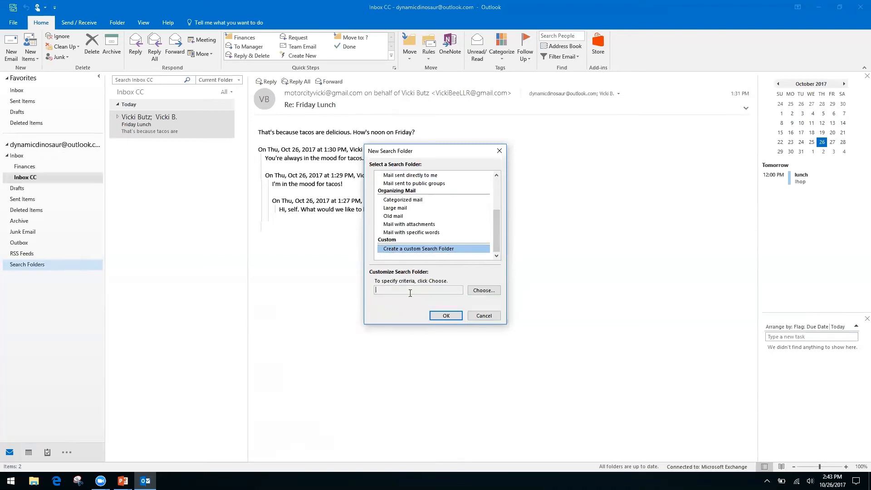
click(481, 291)
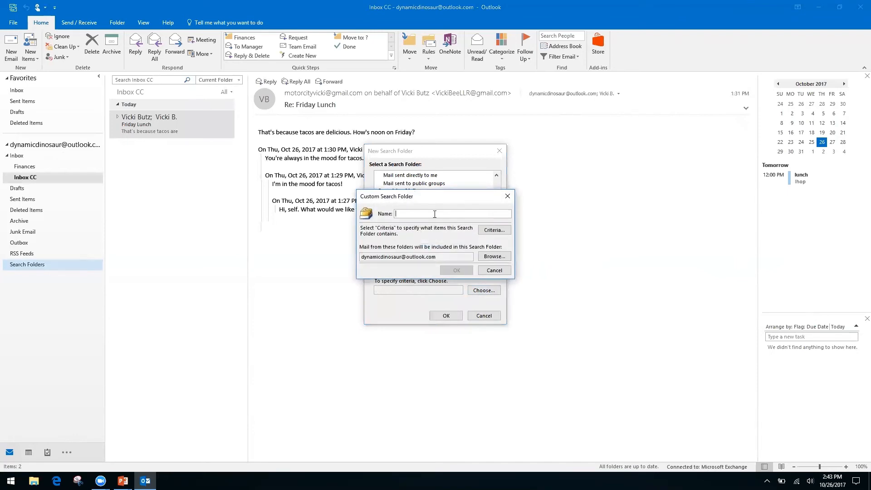
text(Invoices from Client A)
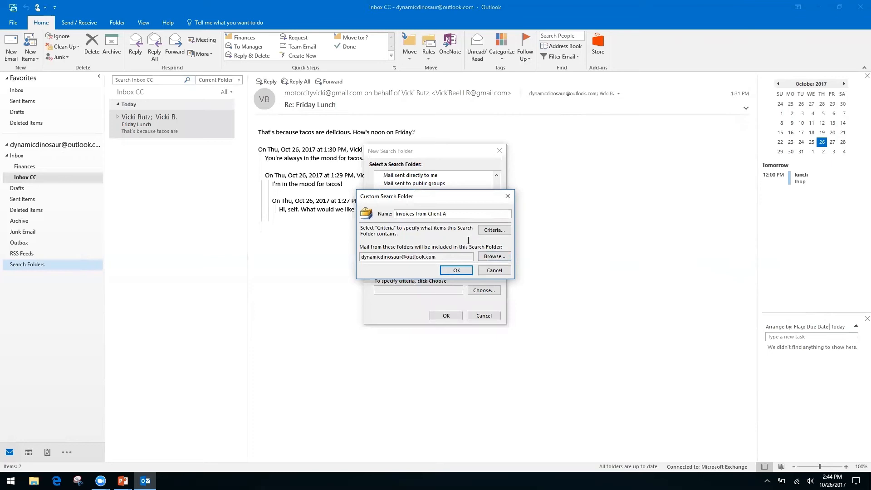
click(457, 271)
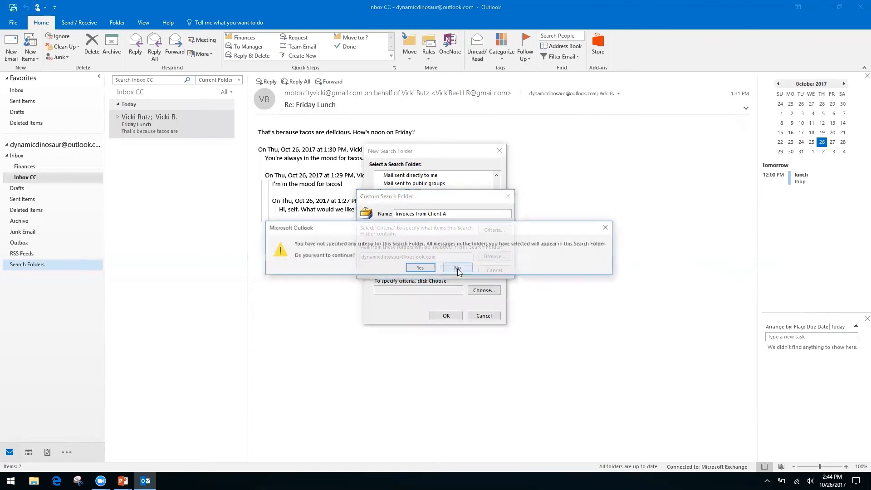
click(420, 268)
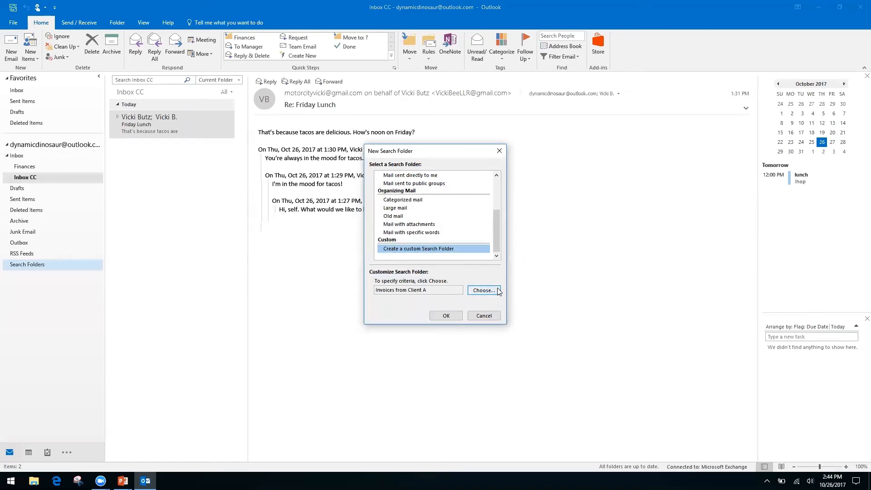
Step: Confirm the new search folder and view 'Invoices from Client A' with its 7 gathered messages
click(446, 317)
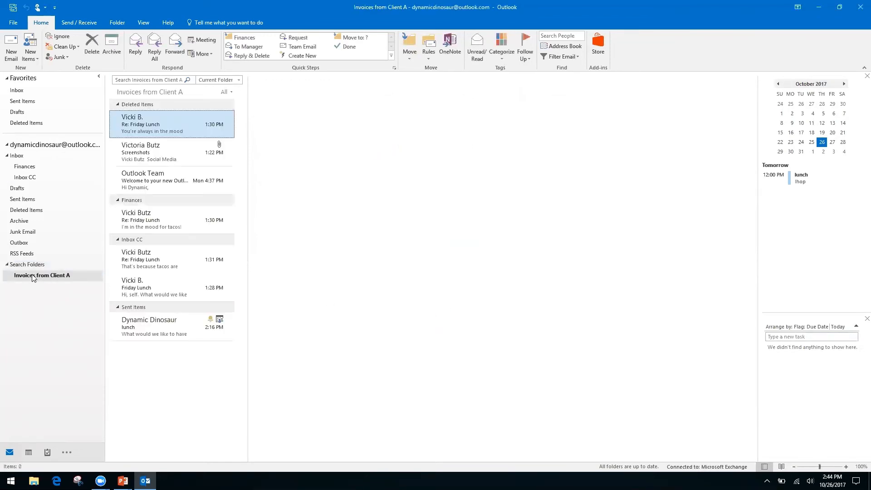
click(45, 276)
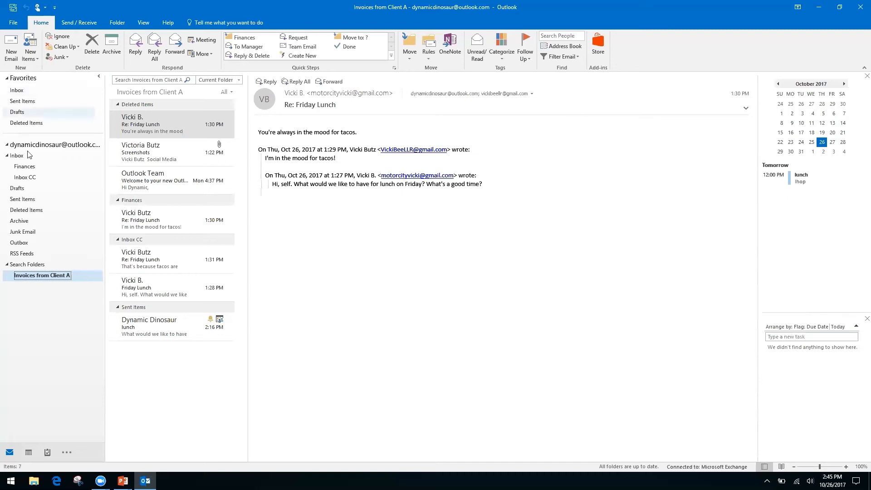
Step: Move between Inbox CC and Inbox, ending in Inbox CC with the search box's context menu open
click(28, 177)
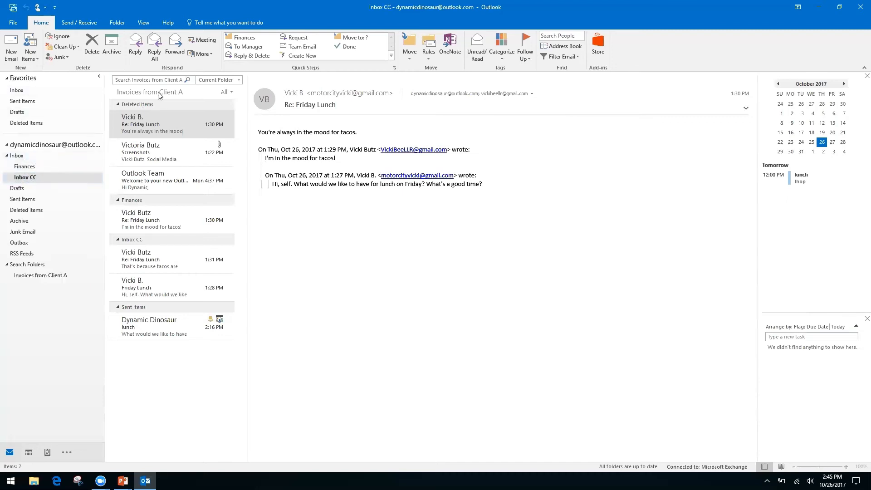
click(146, 79)
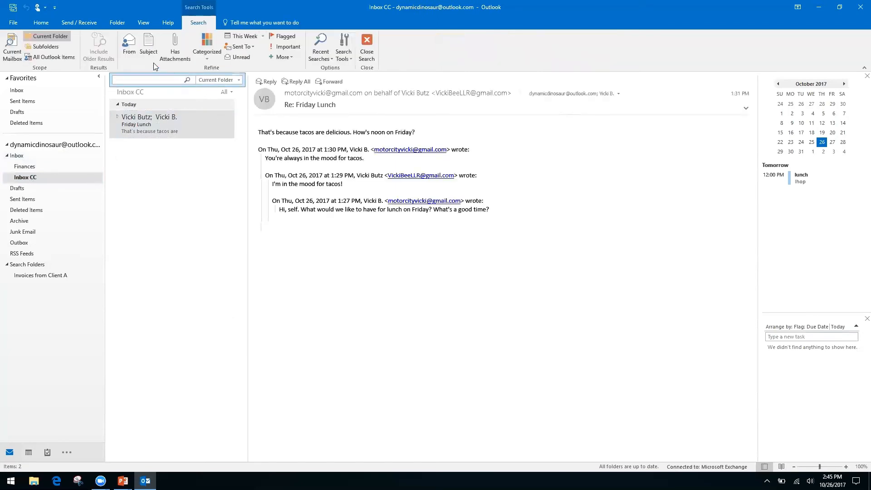
click(17, 156)
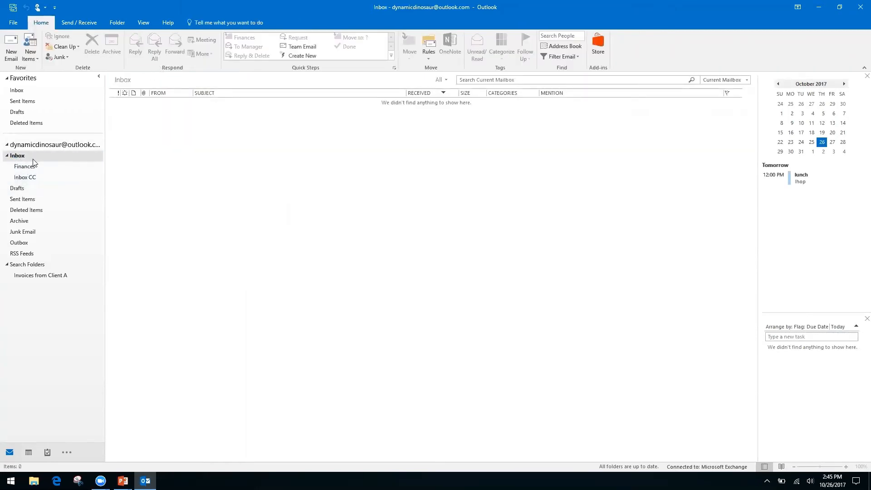
click(32, 178)
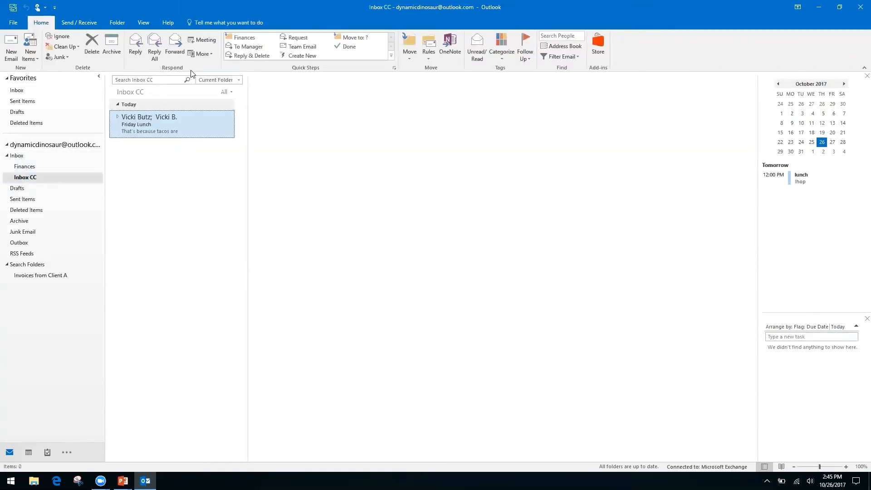
right_click(157, 80)
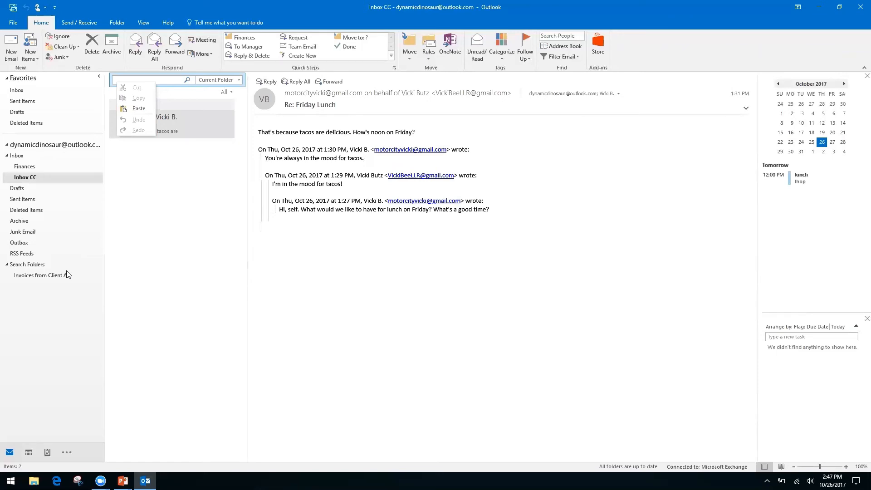
Step: Dismiss the search box's context menu and bring up the 'Quicksteps, Rules, and Search Folders' PowerPoint slide
click(347, 287)
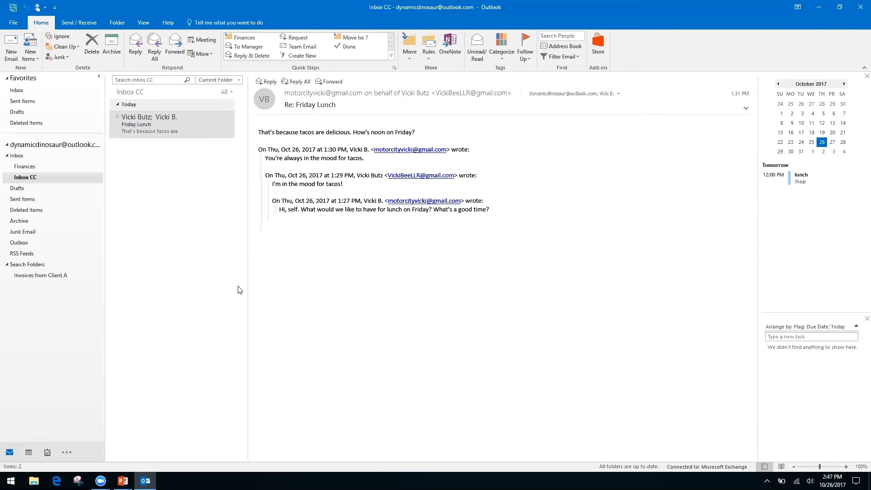
key(alt+Tab)
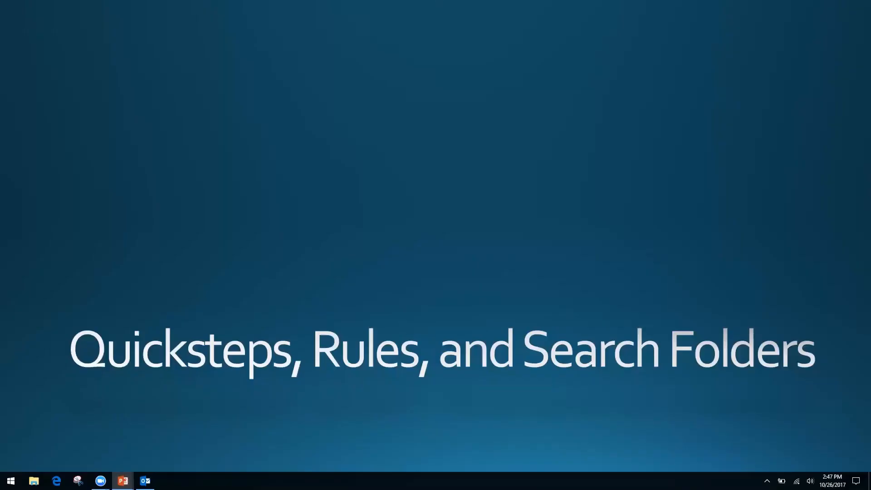
Step: Advance to the 'Forms, Templates, and Quick Parts' slide and return to Outlook's Inbox CC
key(Right)
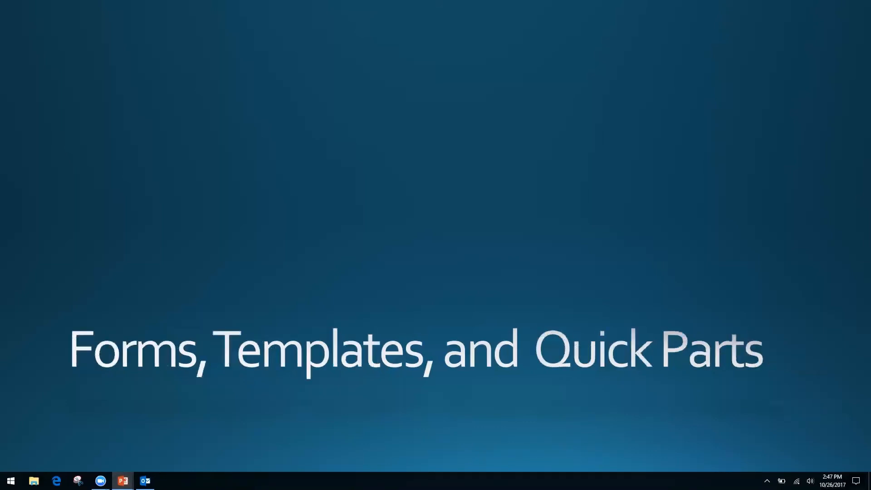
key(alt+Tab)
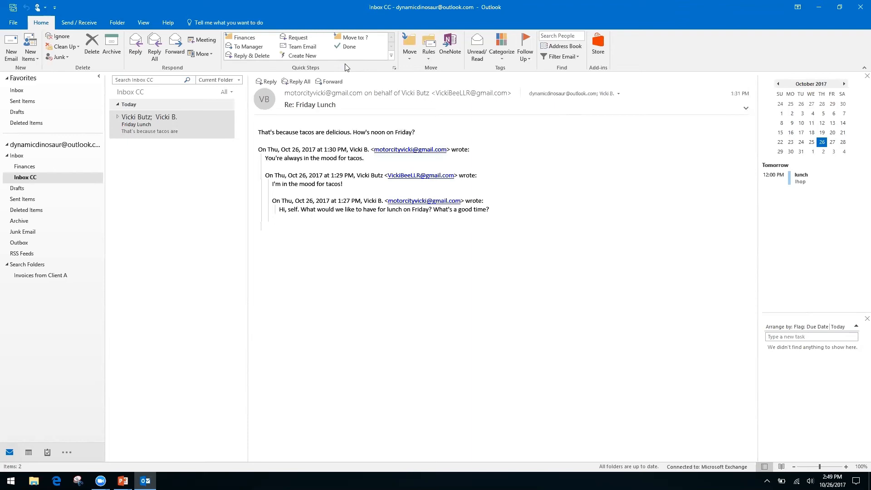
click(297, 55)
click(146, 127)
right_click(337, 208)
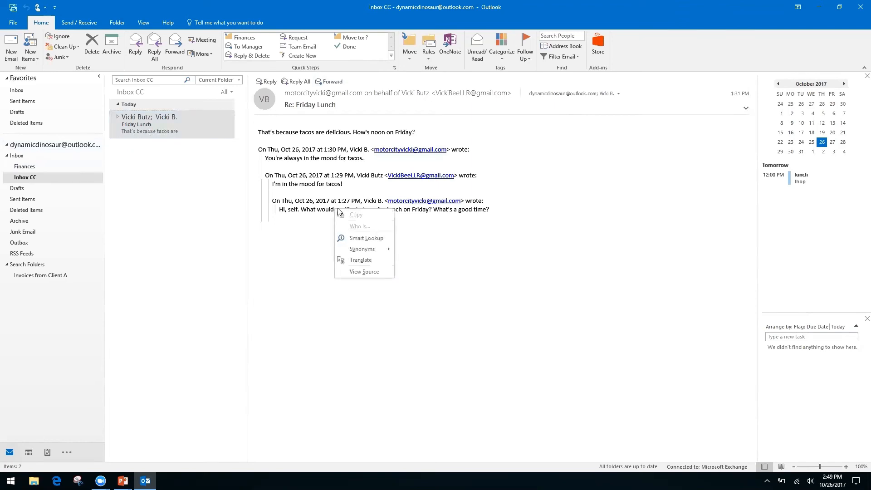
right_click(297, 201)
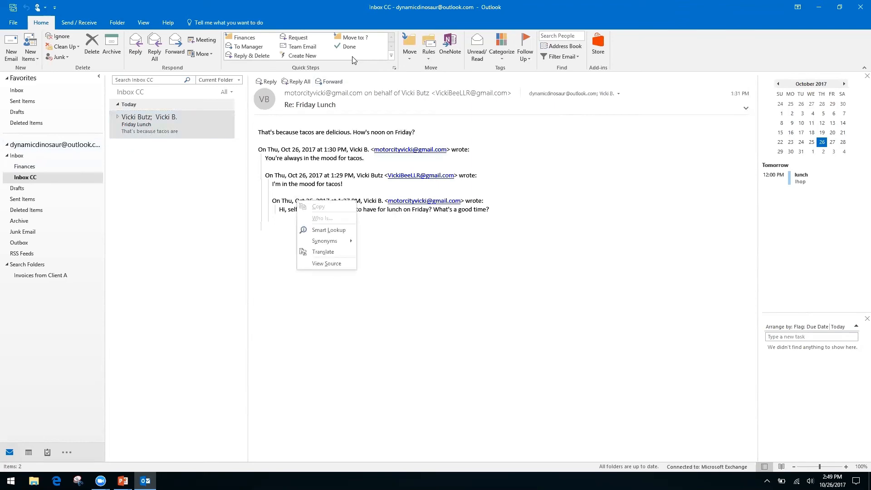
click(638, 50)
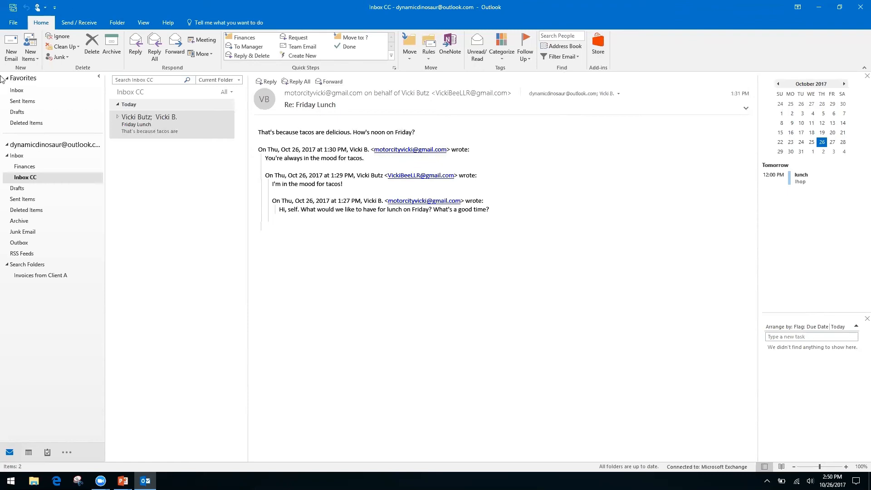
Step: Start a new email with the subject 'Monthly Report'
click(11, 46)
click(87, 187)
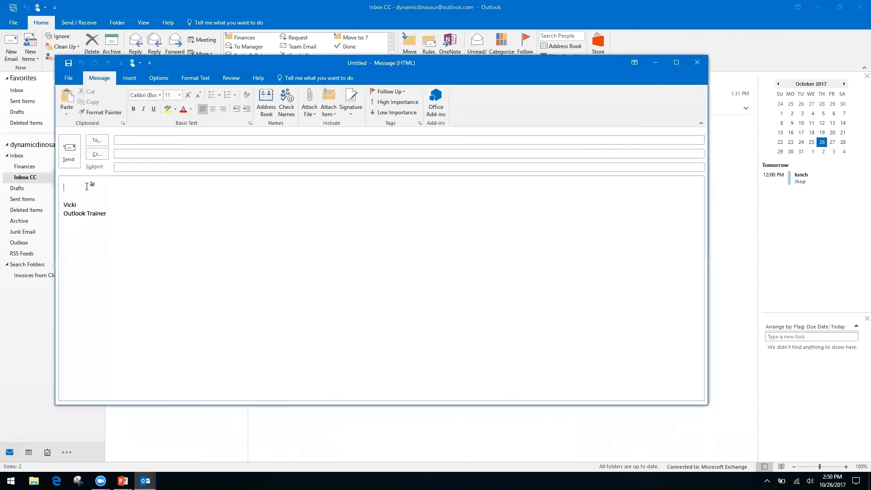
click(151, 169)
text(Monthly Report)
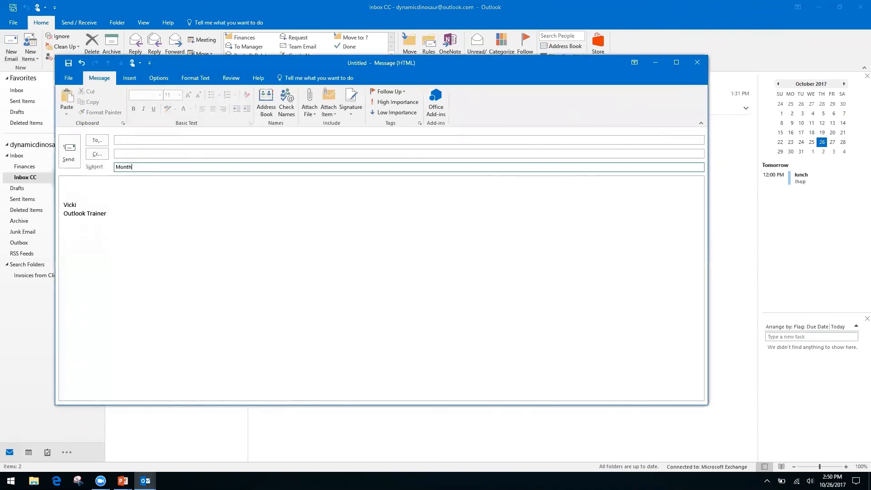
Step: Write the body lines 'Month', 'Date' and 'Information, see spreadsheet'
click(86, 185)
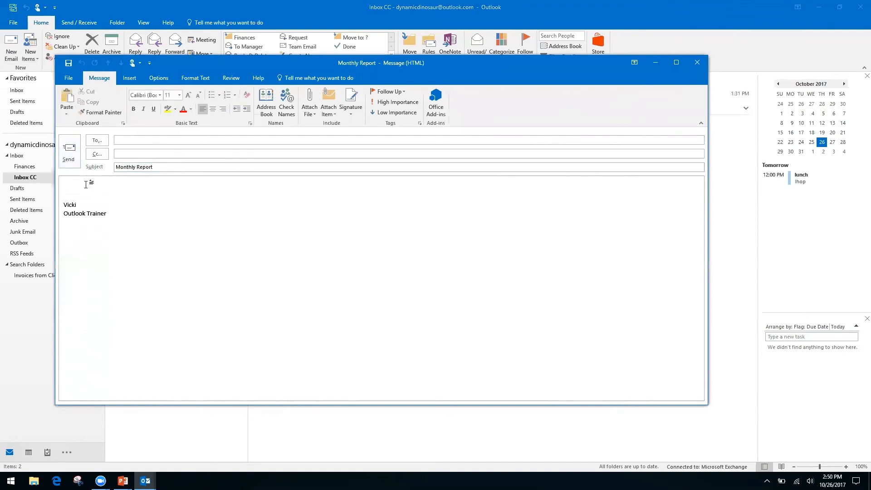
text(Month)
key(Return)
text(Date)
key(Return)
key(Return)
text(In)
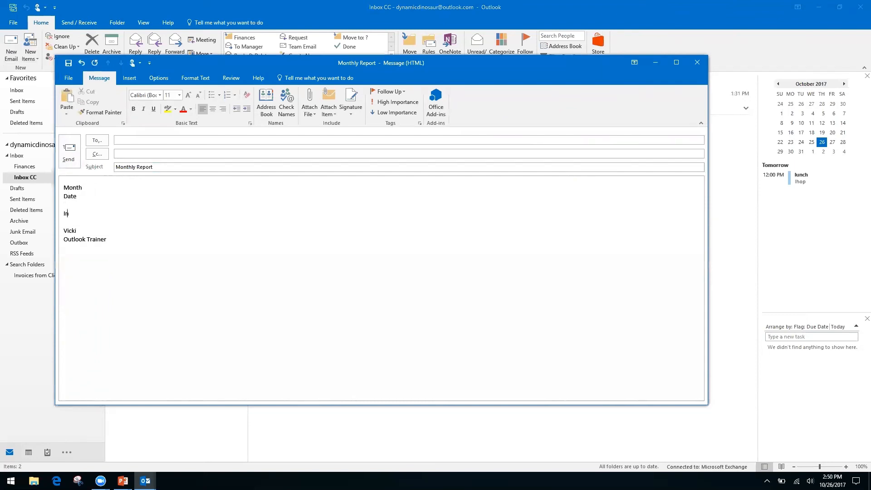
text(formation, see spreadsheet)
Step: Choose HTML as the Save As file type, cancel, then close the Monthly Report draft without saving
click(67, 78)
click(80, 130)
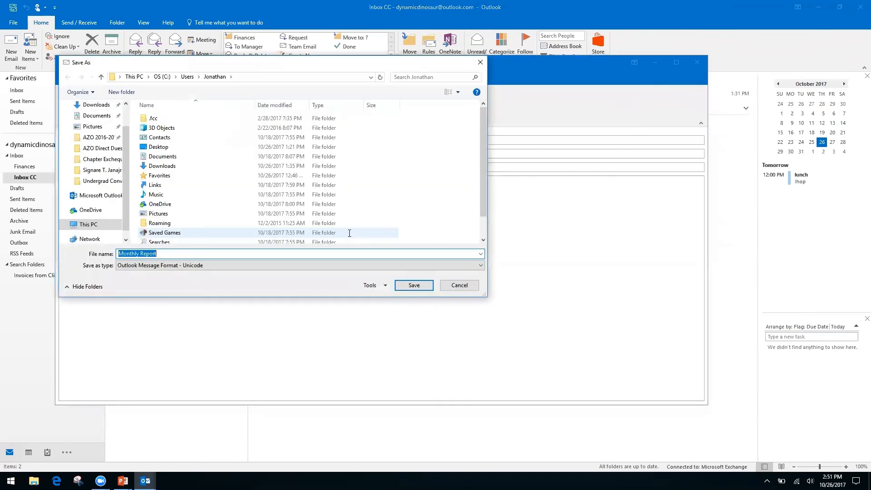
click(460, 265)
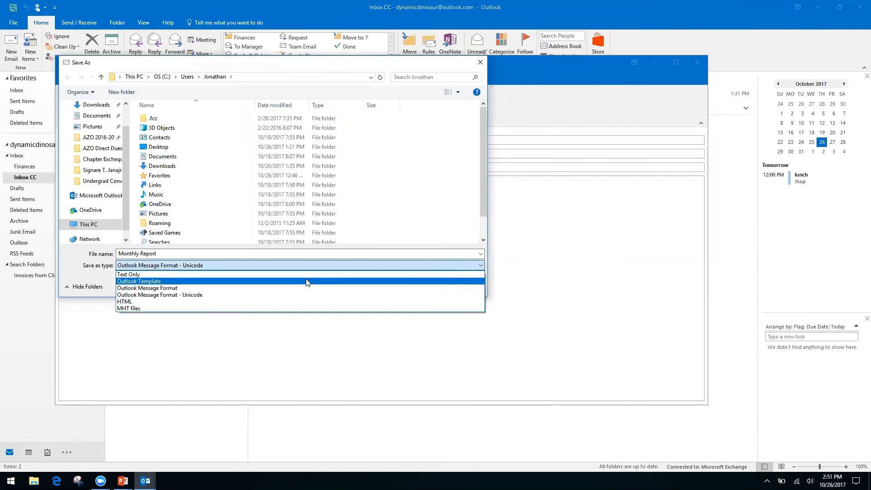
click(309, 301)
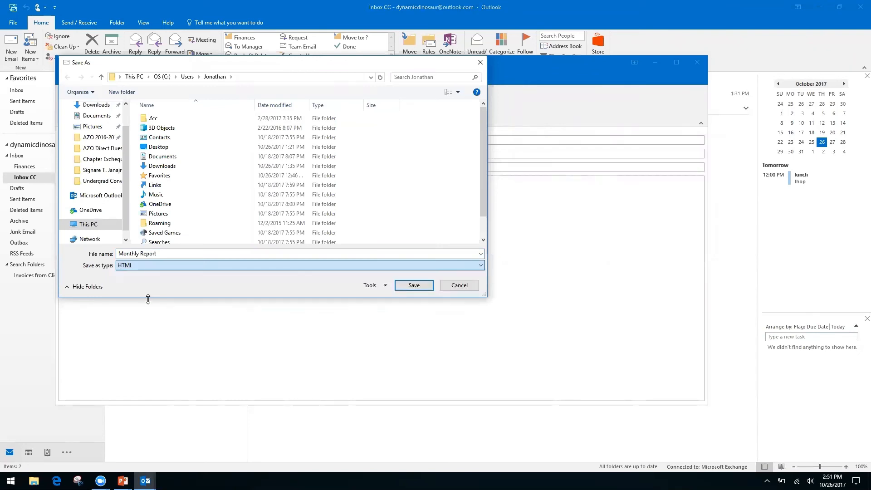
click(459, 286)
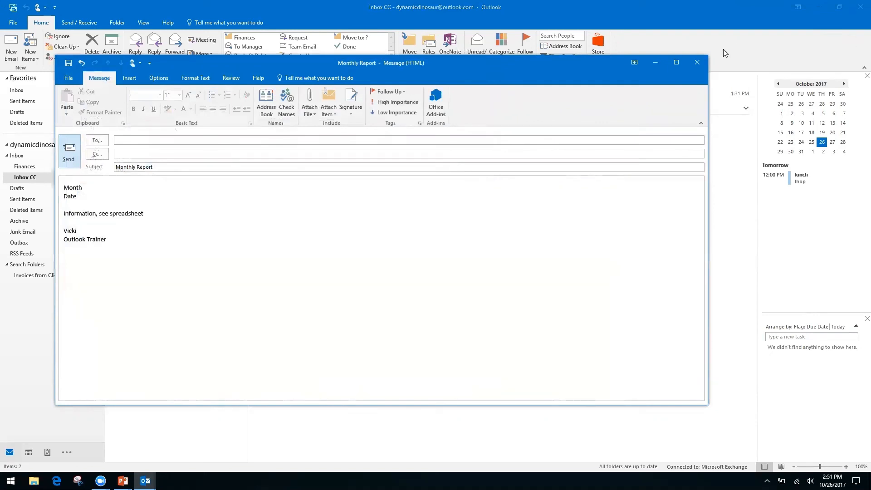
click(696, 64)
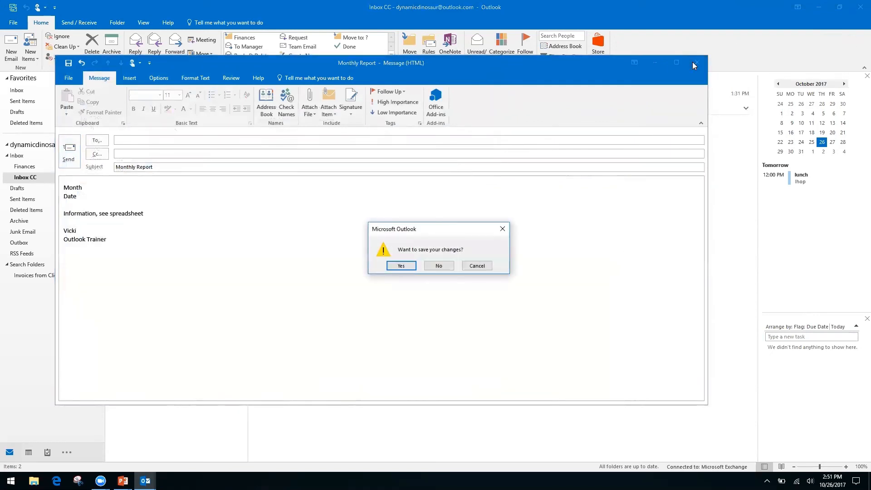
click(439, 266)
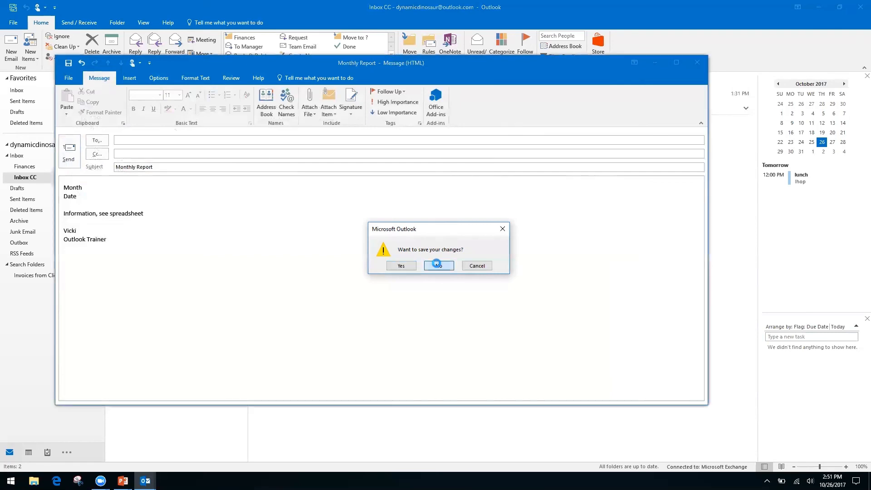